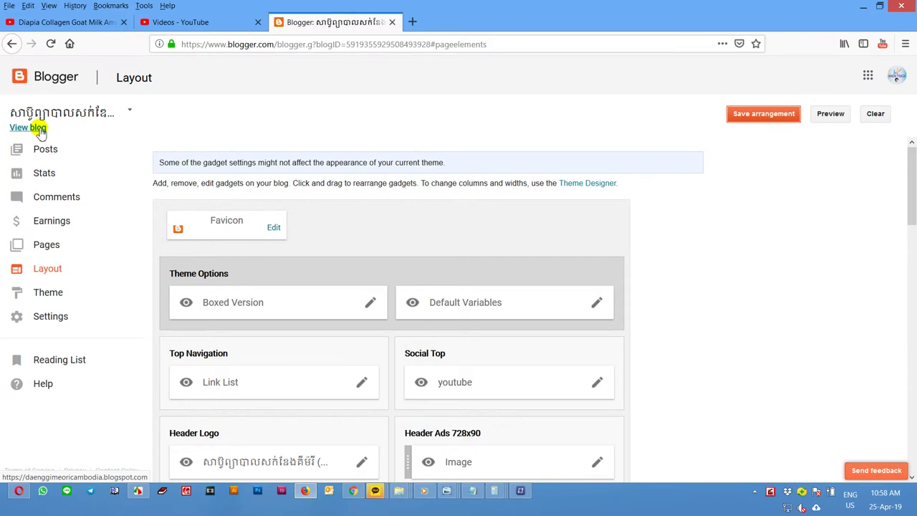
View the existing blog's live site and look through its homepage posts, sidebar categories and footer
click(480, 23)
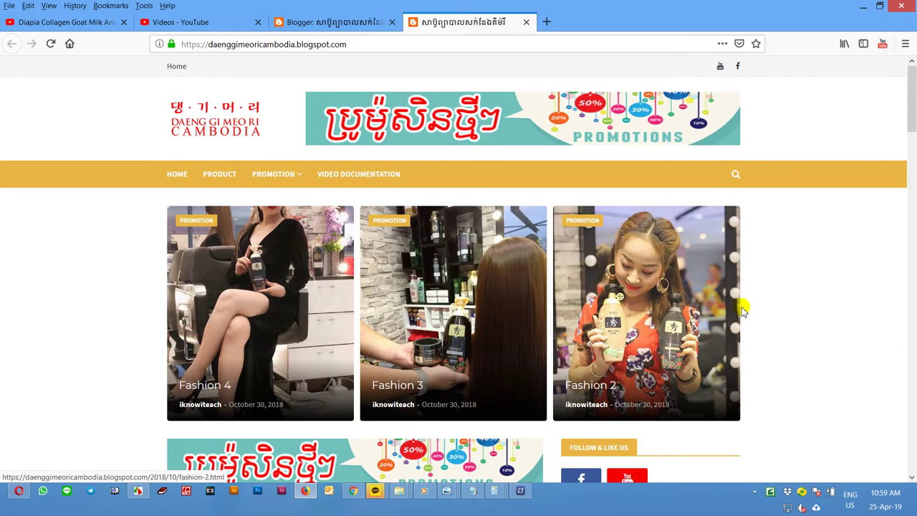
scroll(731, 304, down, 10)
scroll(492, 225, down, 8)
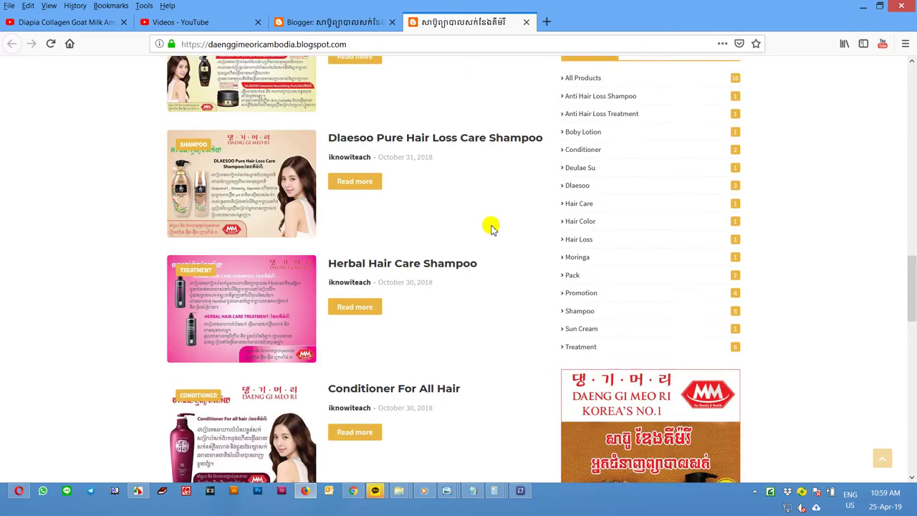
scroll(566, 137, up, 2)
scroll(609, 273, down, 7)
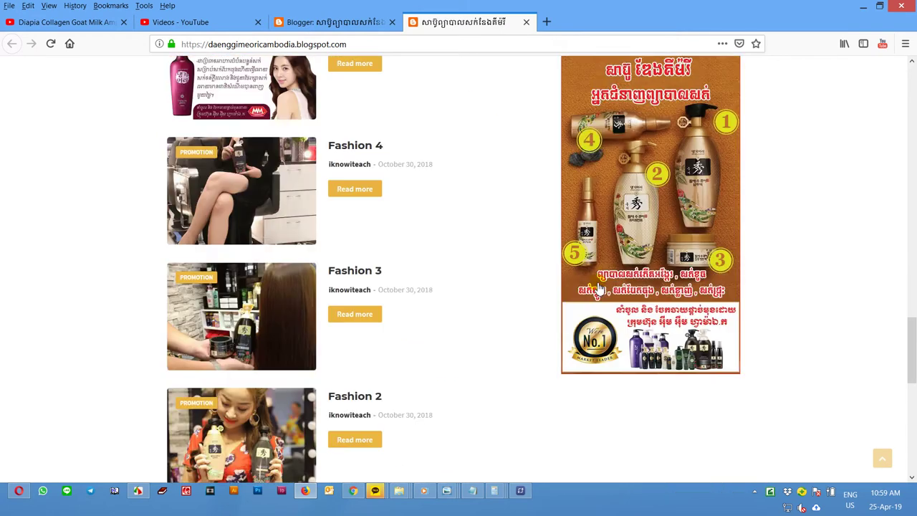
scroll(657, 283, down, 5)
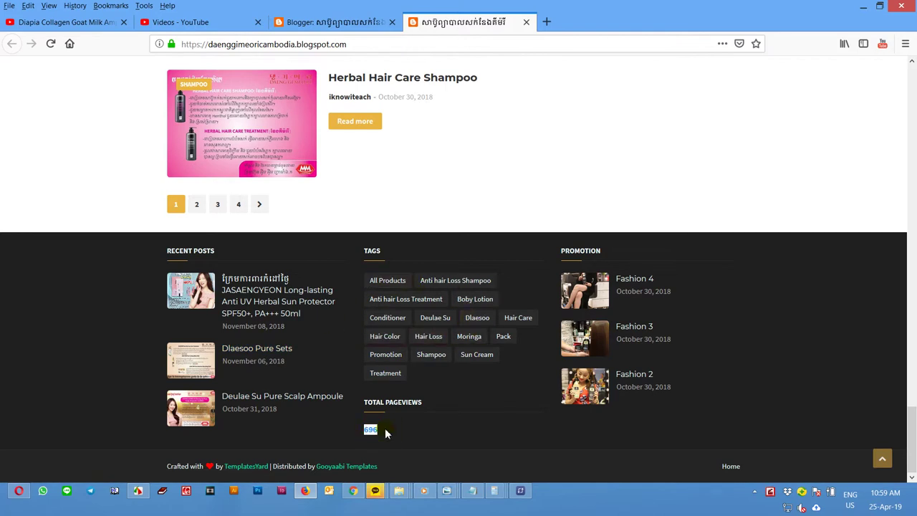
scroll(435, 381, up, 8)
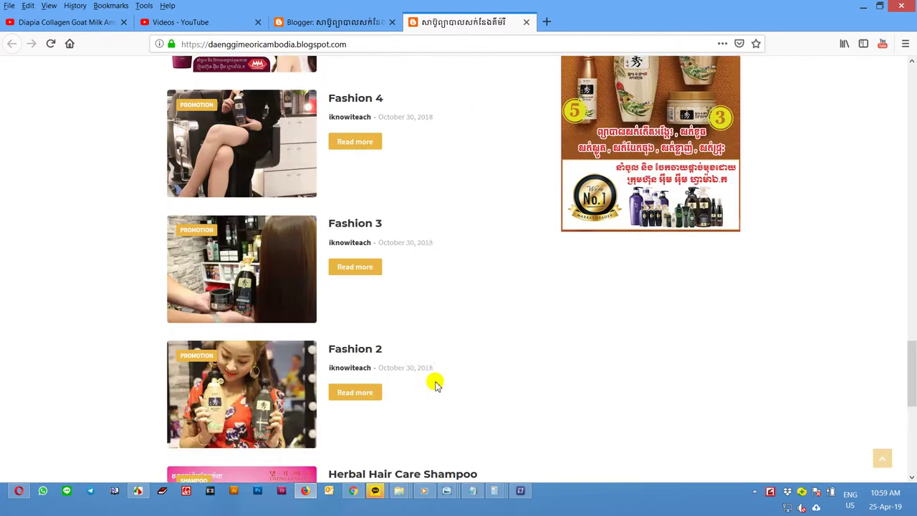
scroll(371, 256, up, 15)
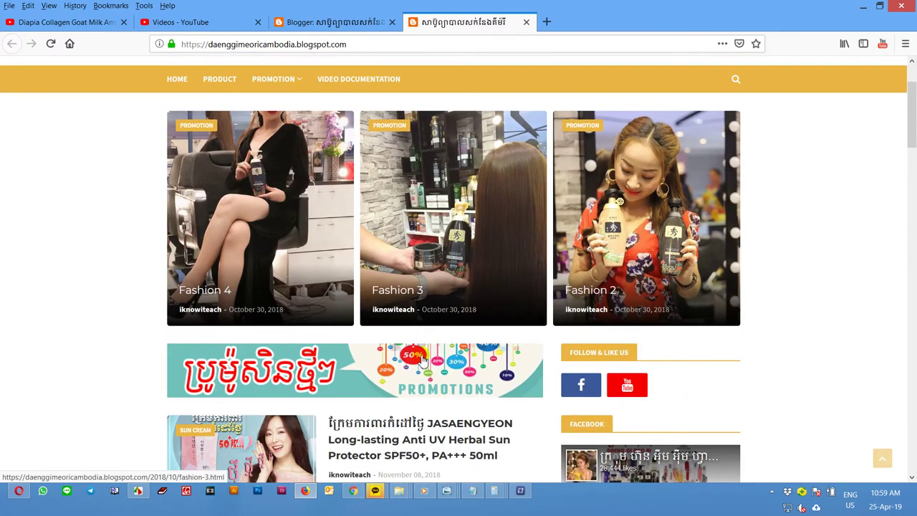
scroll(412, 337, down, 2)
Open the JASAENGYEON sun protector post, look through its content and related posts, and return to the blog's homepage
click(398, 321)
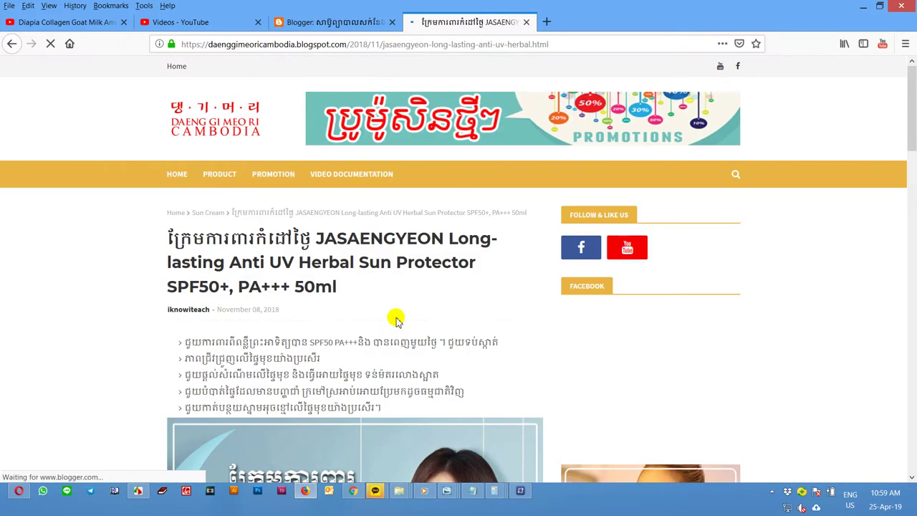
scroll(397, 322, down, 5)
scroll(396, 319, down, 10)
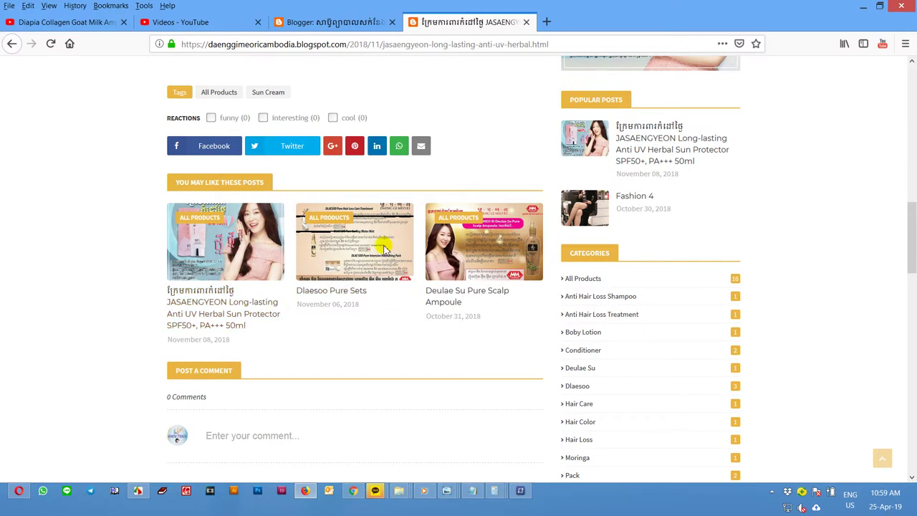
key(Home)
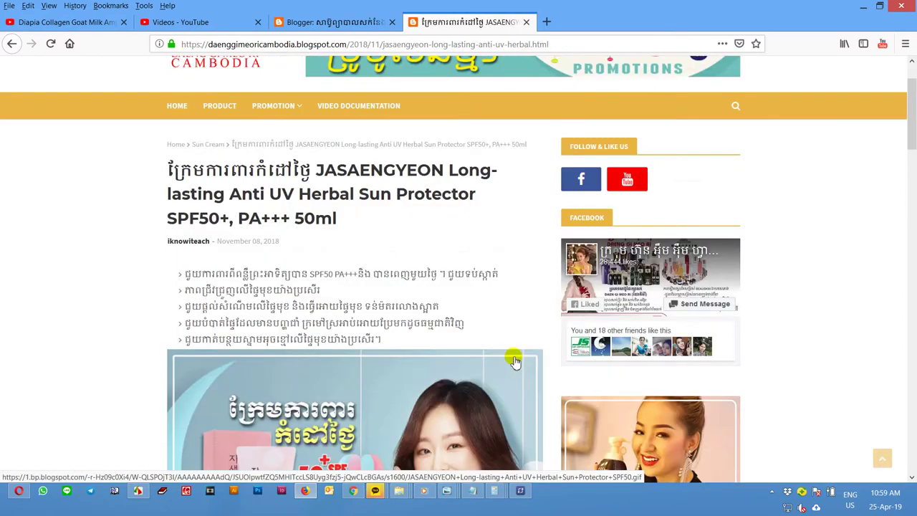
scroll(513, 358, down, 4)
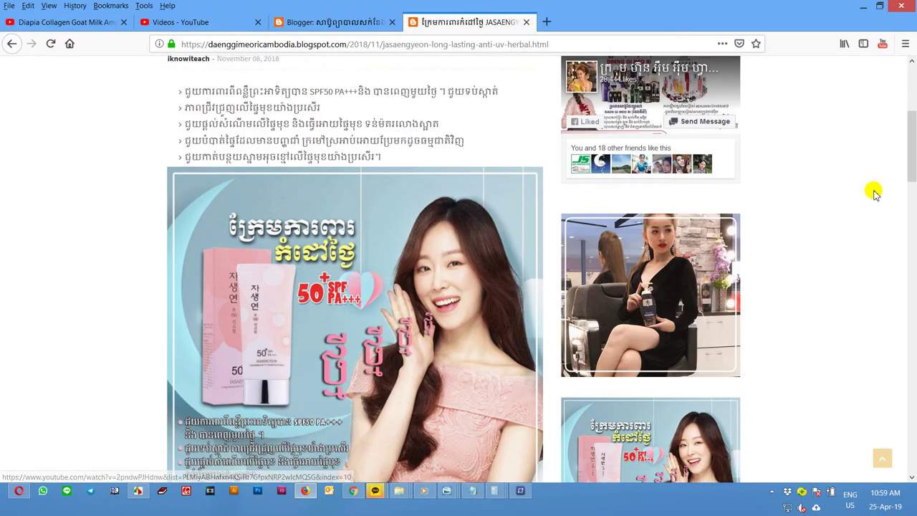
key(Home)
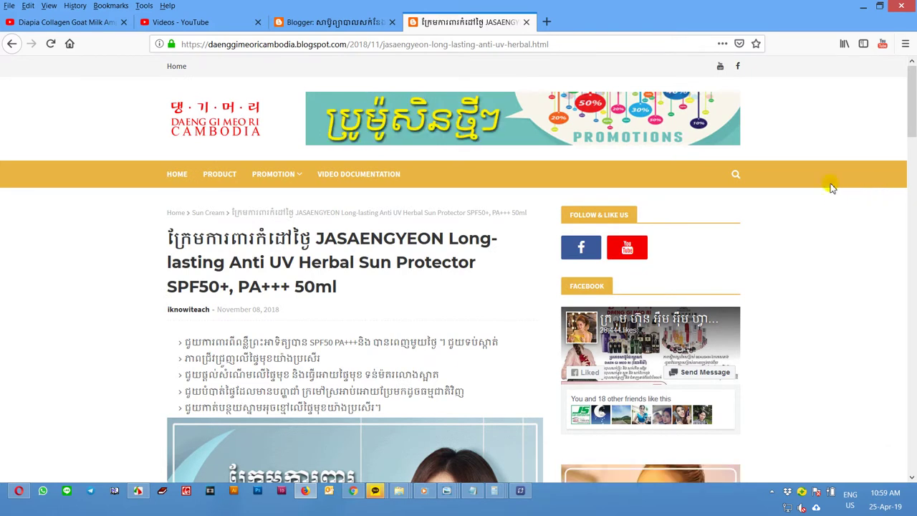
click(253, 121)
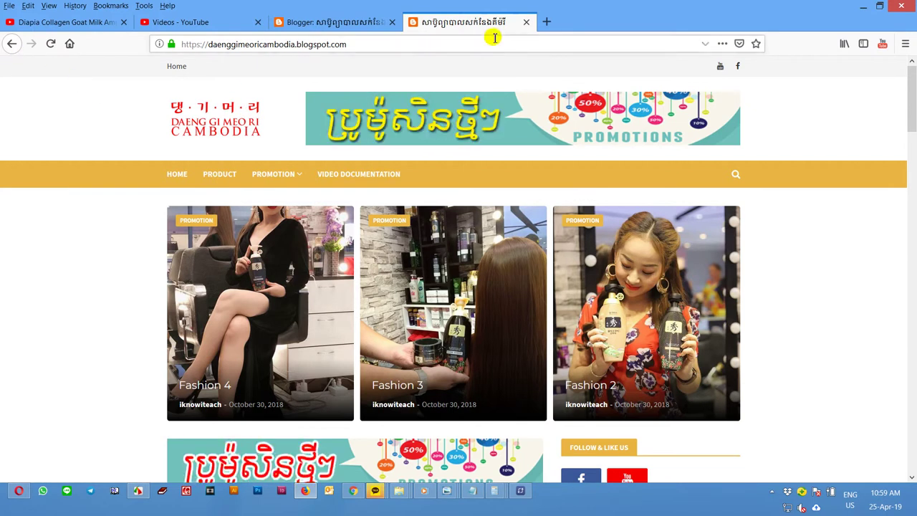
Return to the Blogger layout page and start creating a new blog from the list of blogs
click(344, 29)
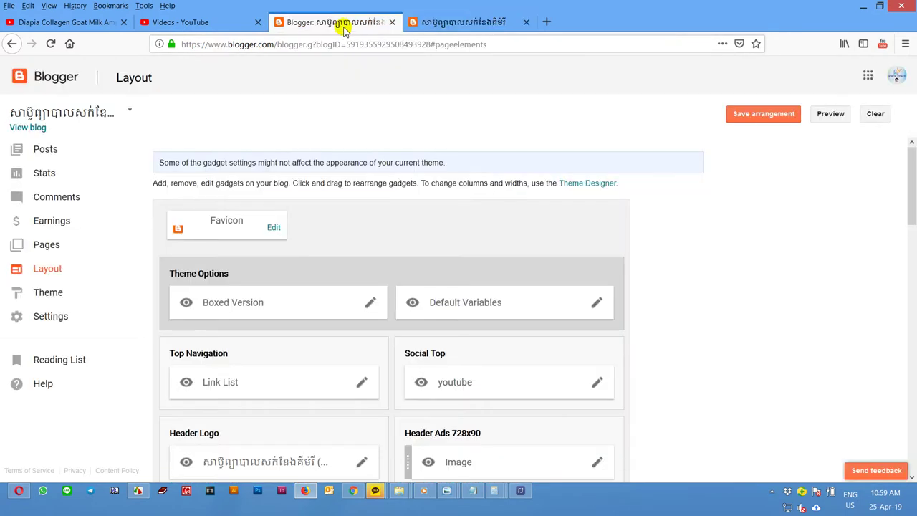
click(130, 111)
scroll(65, 404, down, 5)
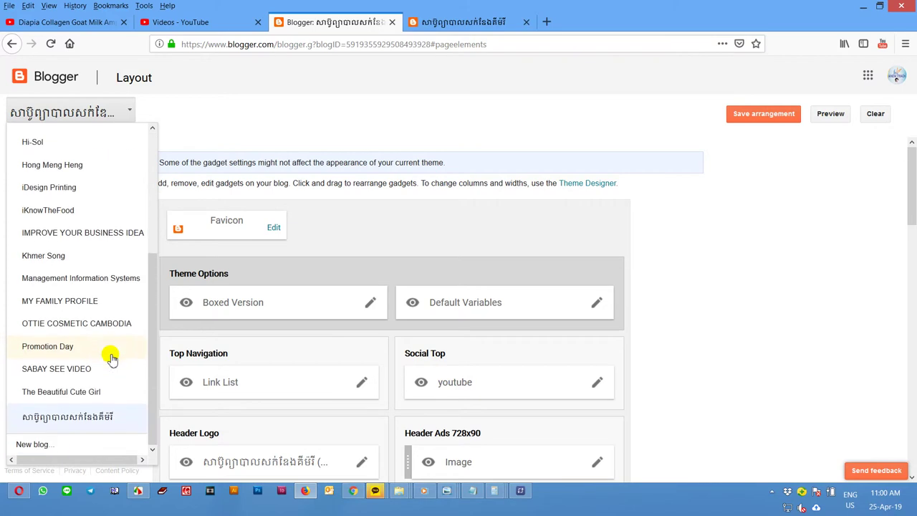
drag(151, 343, 148, 424)
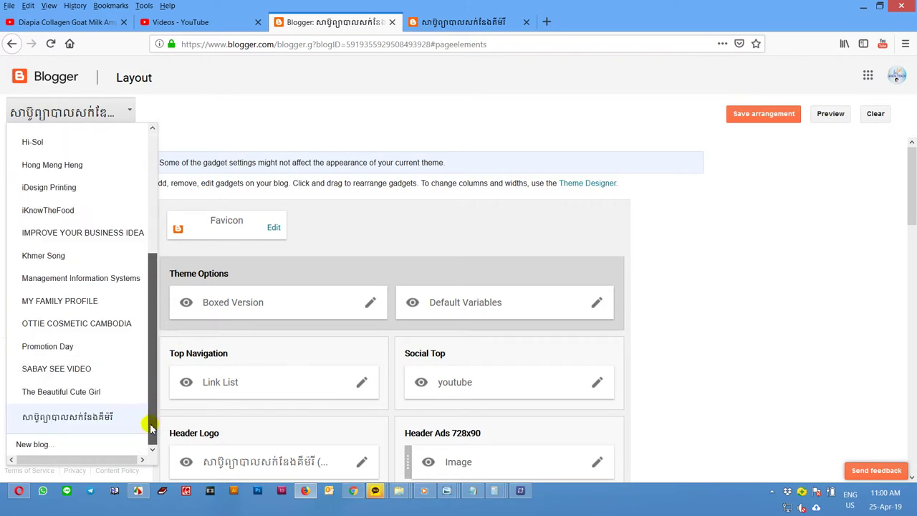
click(33, 445)
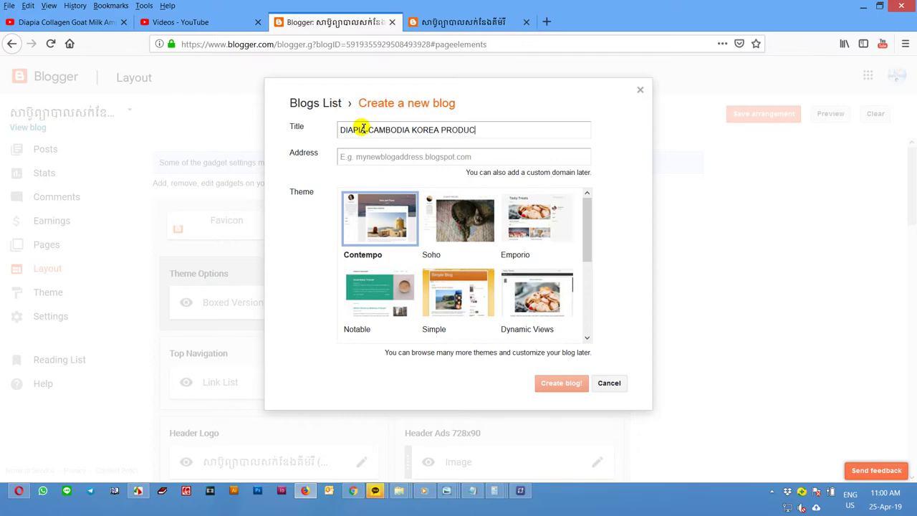
Title the new blog DIAPIA-CAMBODIA-KOREA-PRODUCTS, with hyphens between all the words
click(410, 133)
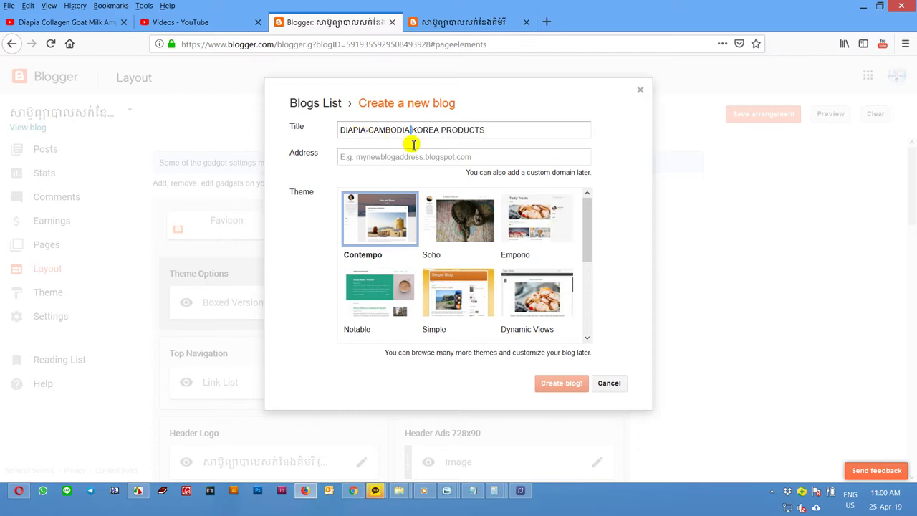
text(-)
click(438, 130)
text(-)
Enter diapiacambodia.blogspot.com as the new blog's address
click(435, 154)
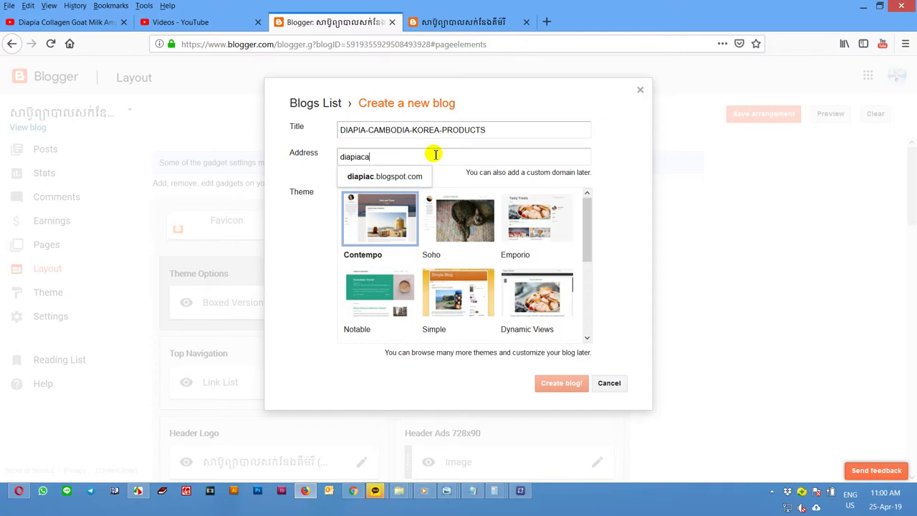
key(Return)
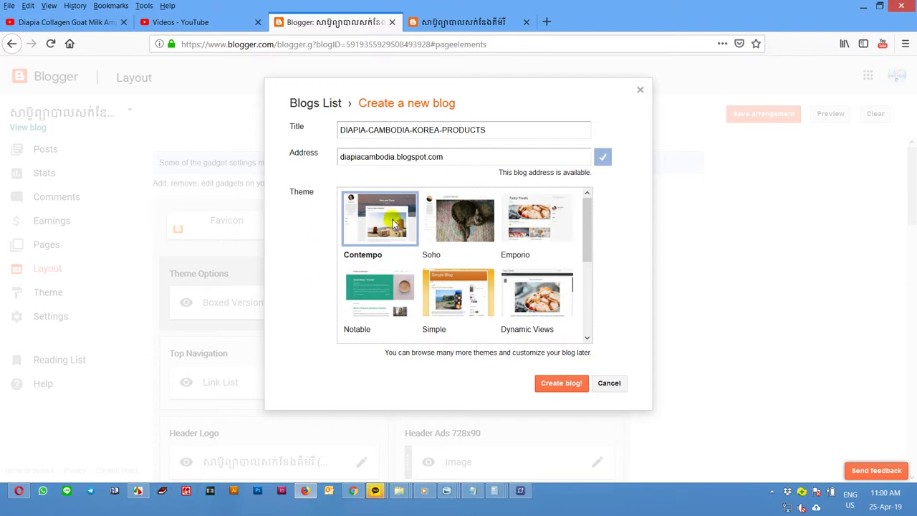
click(187, 492)
click(517, 248)
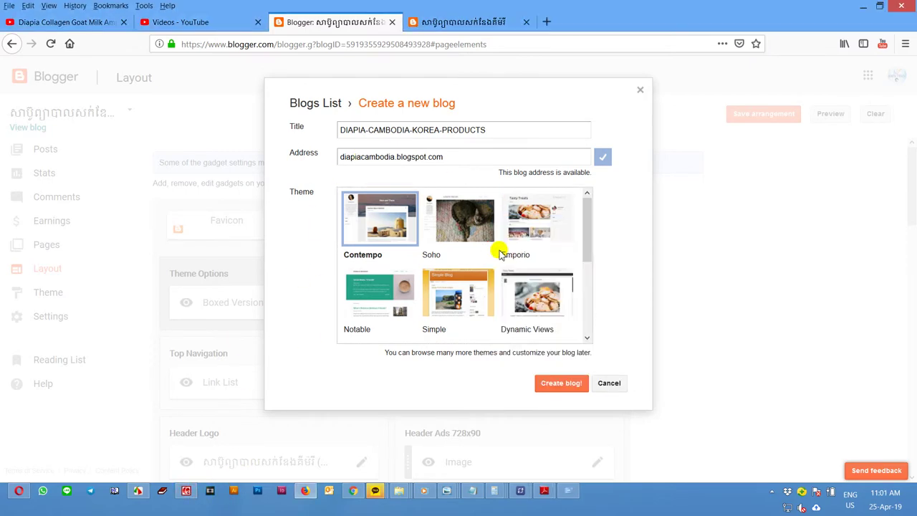
Open bsg7.com in a new browser tab and look through the DIAPIA homepage
click(547, 22)
text(bsg7.com)
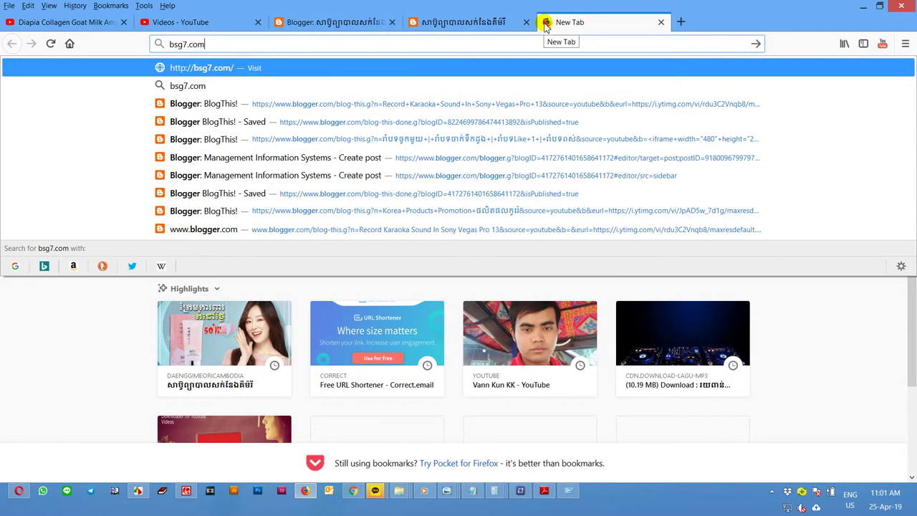
key(Return)
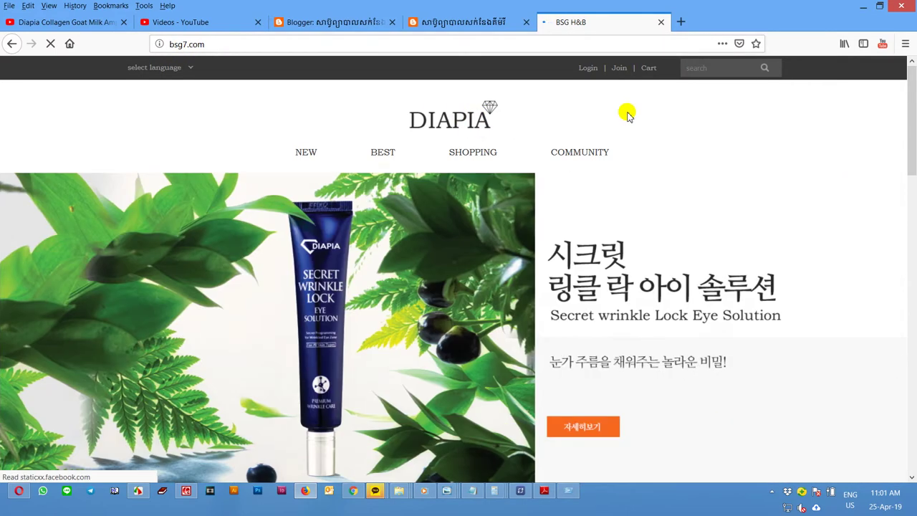
scroll(624, 107, down, 8)
scroll(689, 165, up, 3)
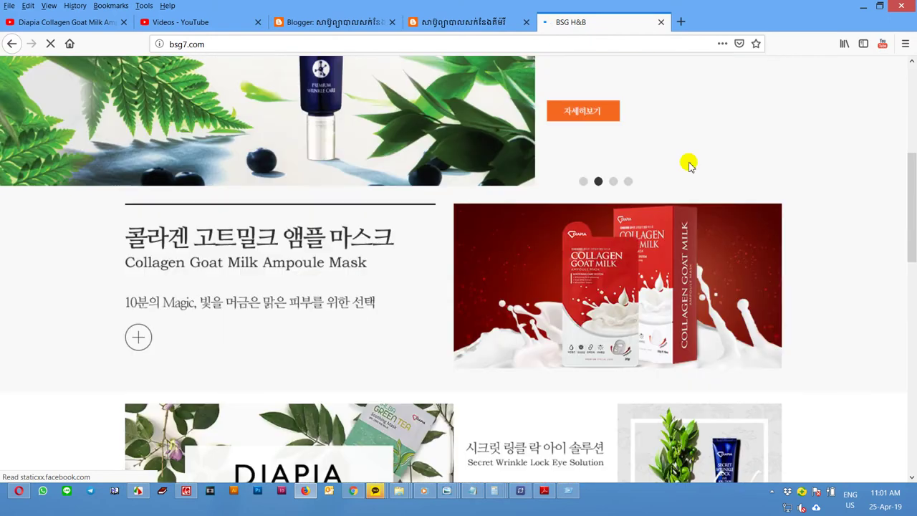
drag(910, 215, 914, 135)
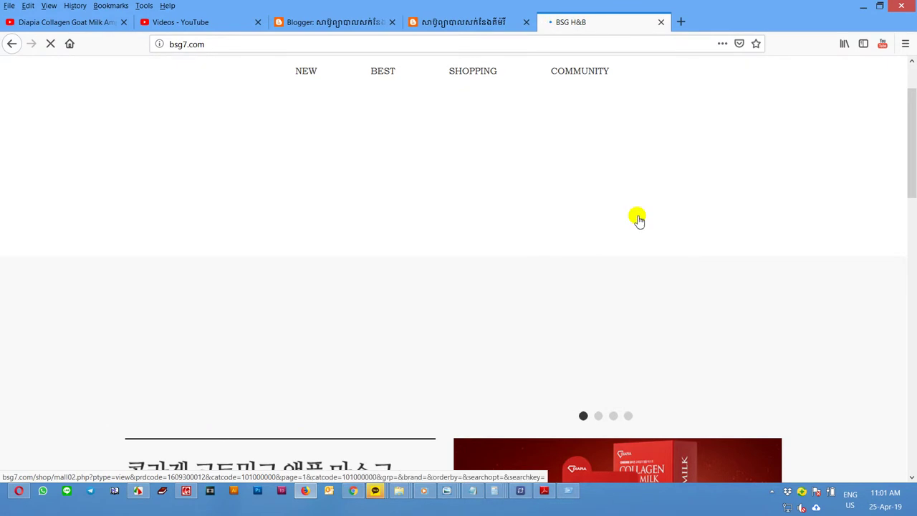
Replace "diapia" with "bsg" in the new blog's address to make it bsgcambodia.blogspot.com
click(334, 22)
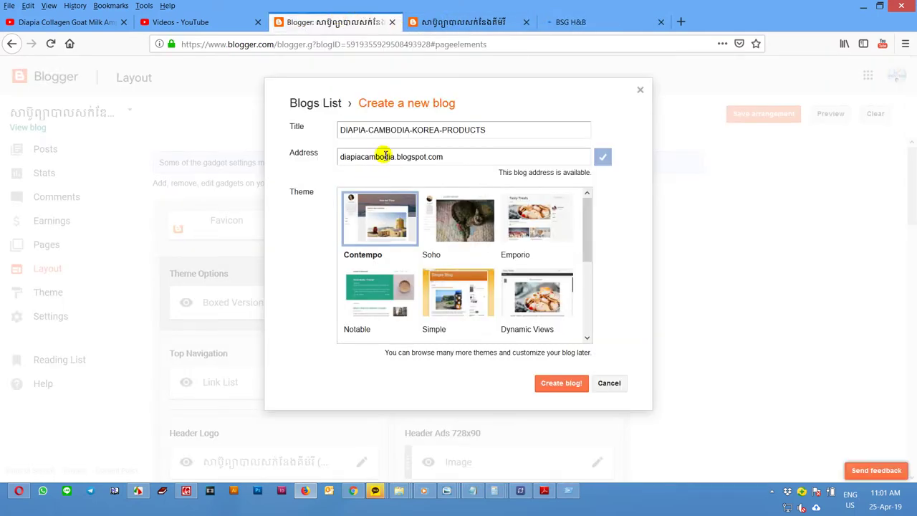
drag(362, 159, 314, 159)
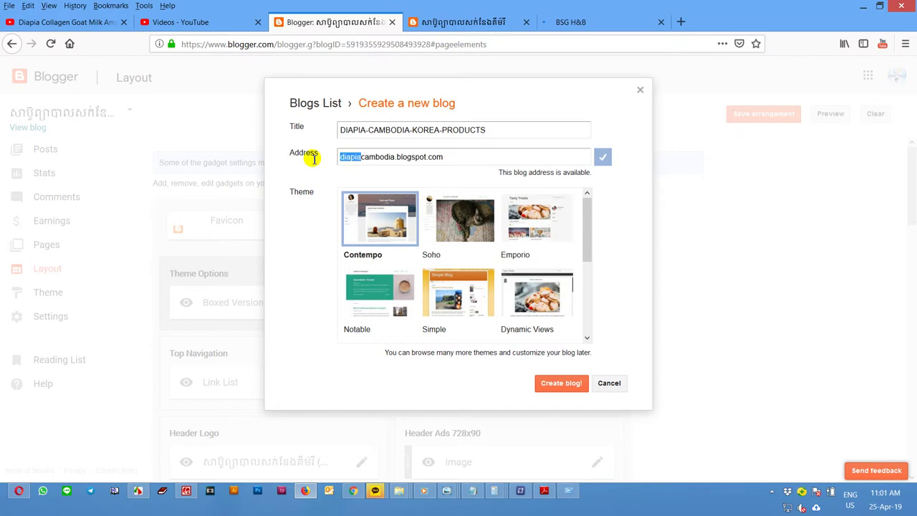
text(bsg)
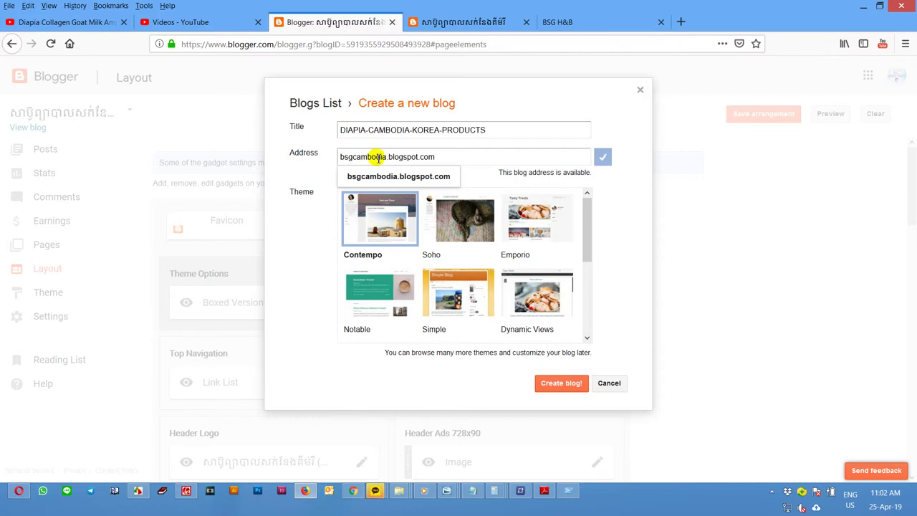
Check the company site's domain name and change the new blog's address to bsg7cambodia.blogspot.com
click(572, 21)
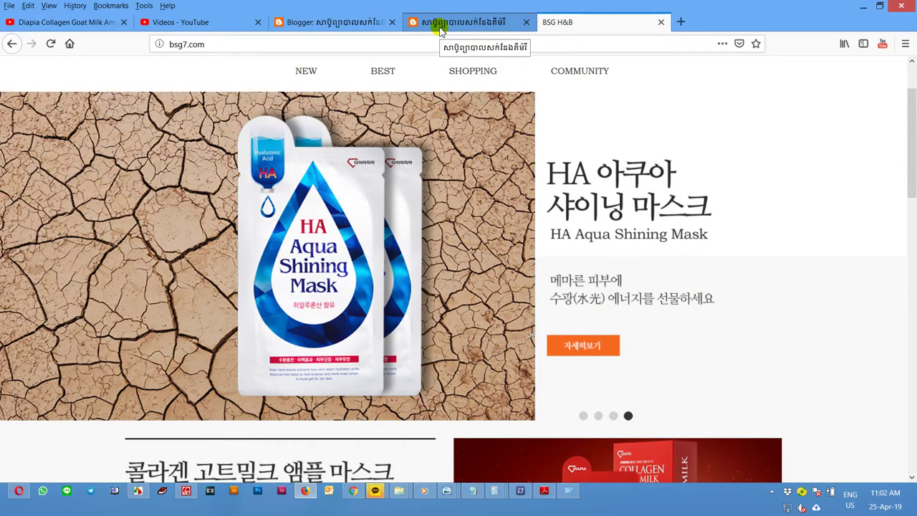
click(324, 26)
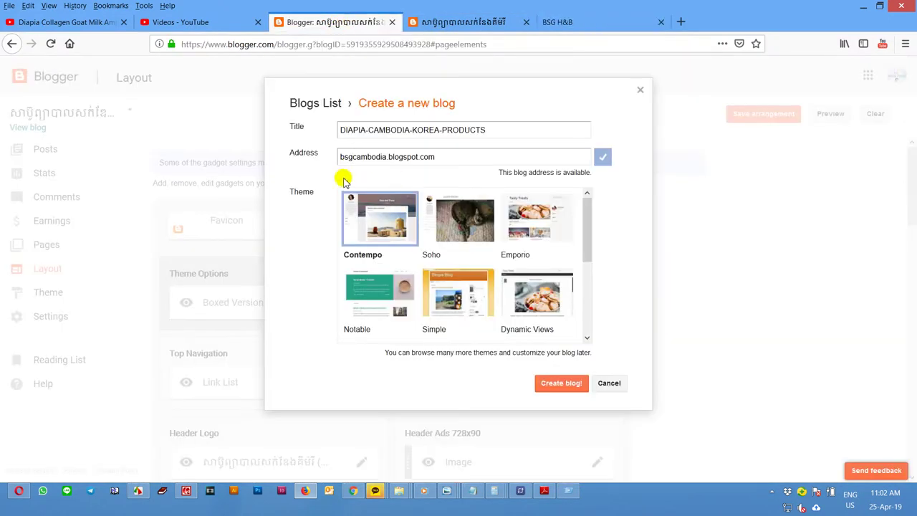
click(353, 162)
text(7)
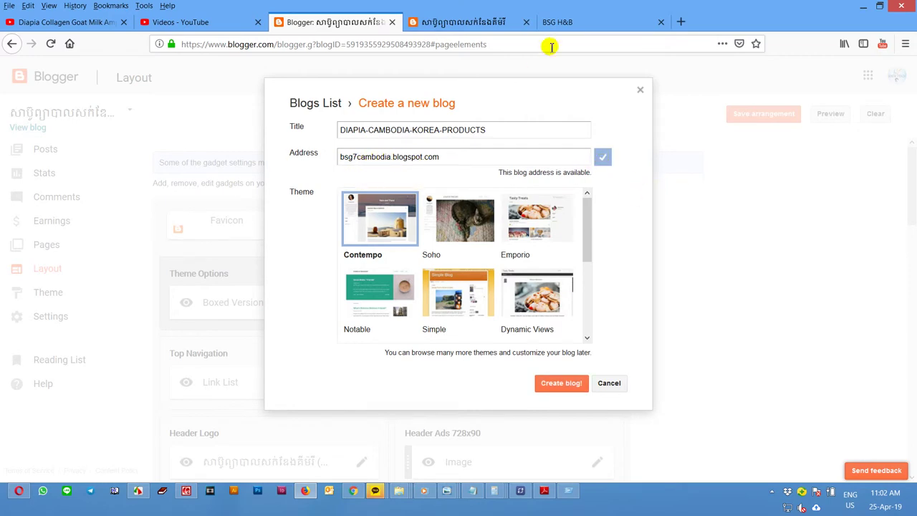
Recheck the company site's domain, then remove the 7 so the new blog's address is bsgcambodia.blogspot.com
click(562, 23)
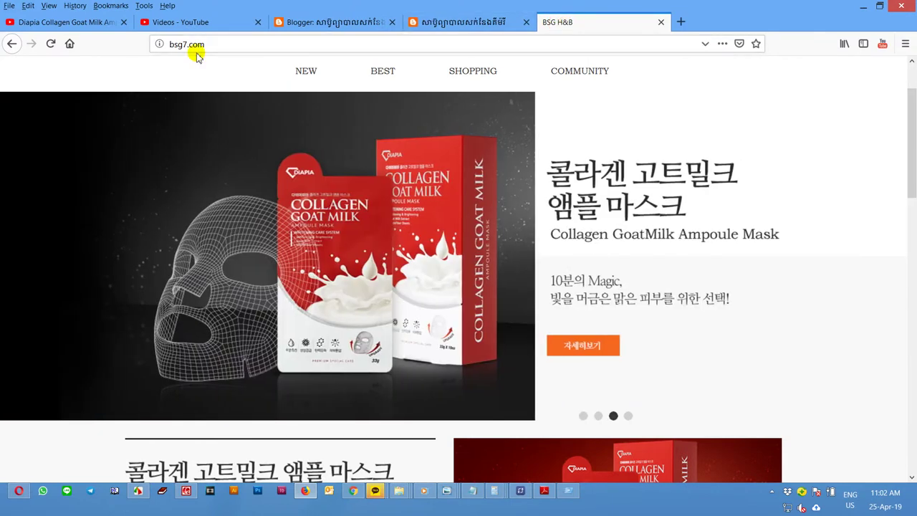
click(447, 23)
click(313, 22)
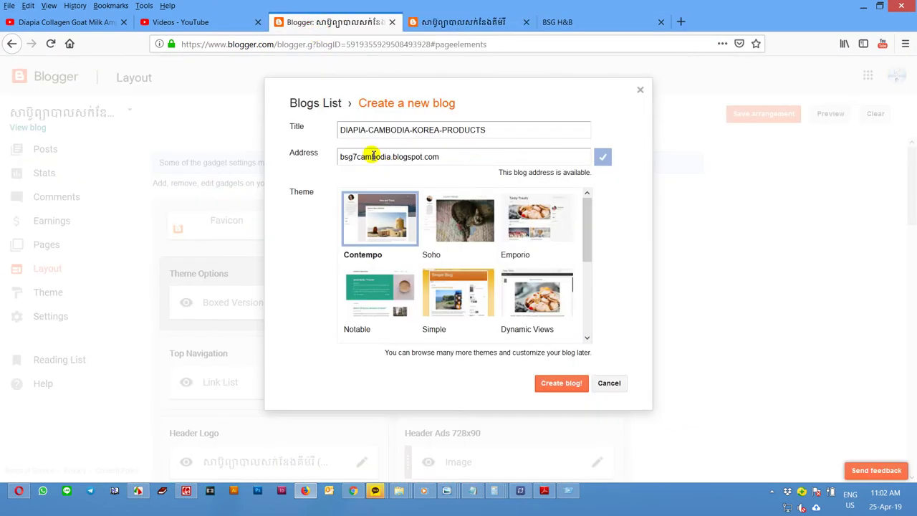
click(354, 157)
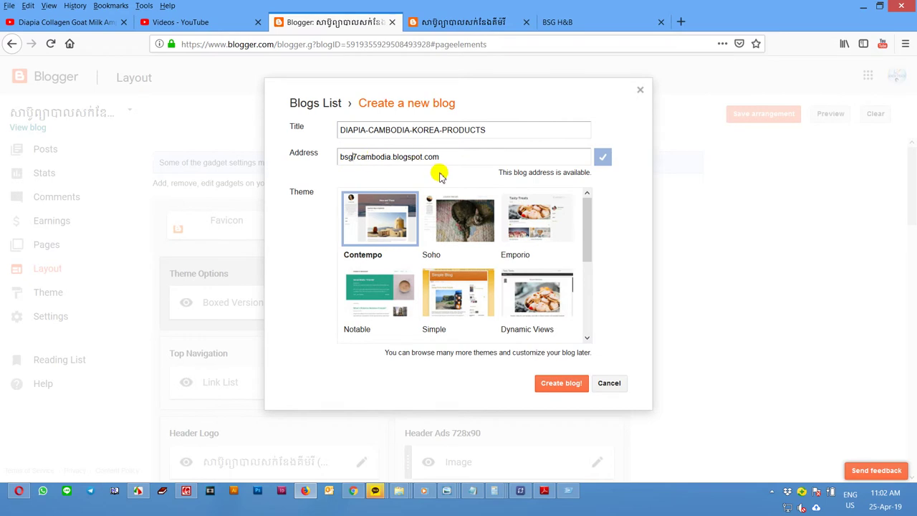
key(Delete)
click(643, 213)
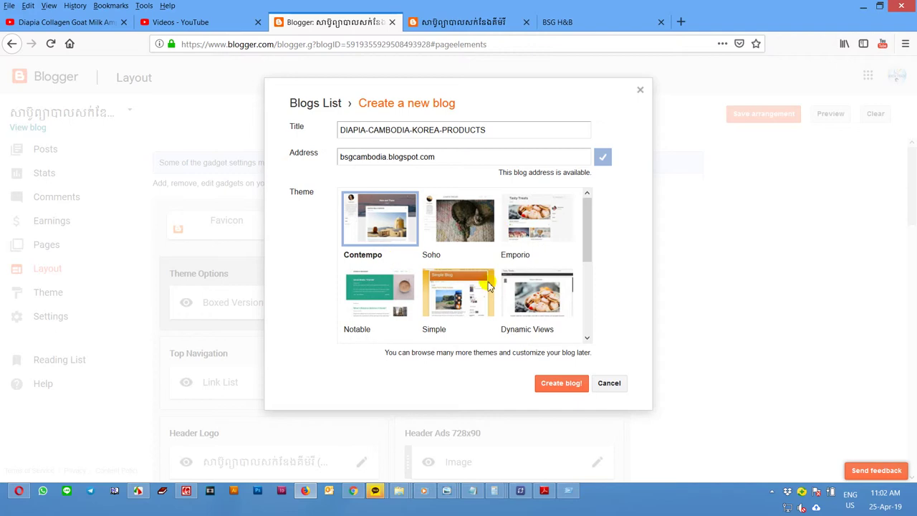
Create the new blog with the Contempo theme and view its live page at bsgcambodia.blogspot.com
scroll(502, 294, down, 2)
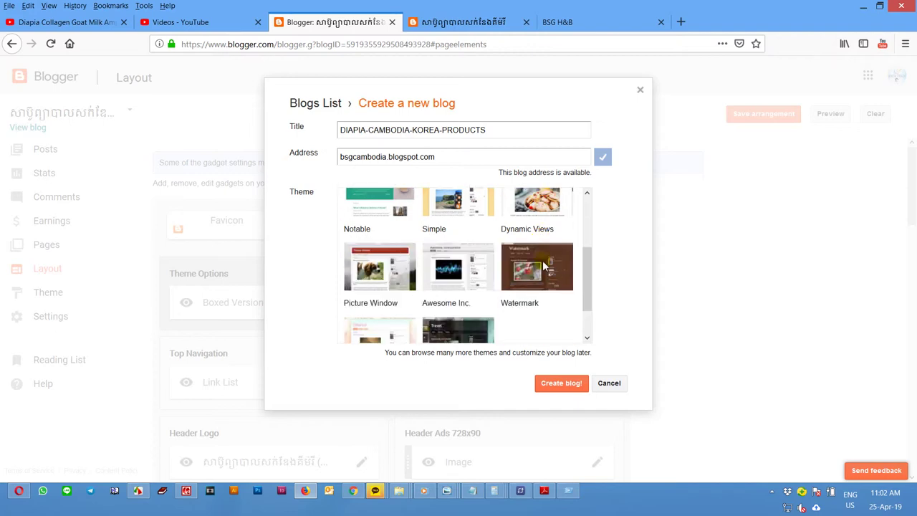
click(561, 386)
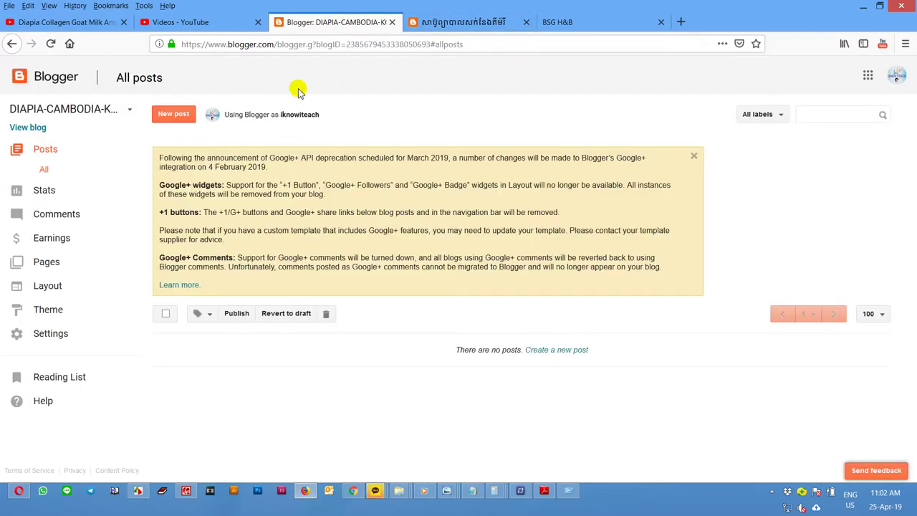
click(27, 126)
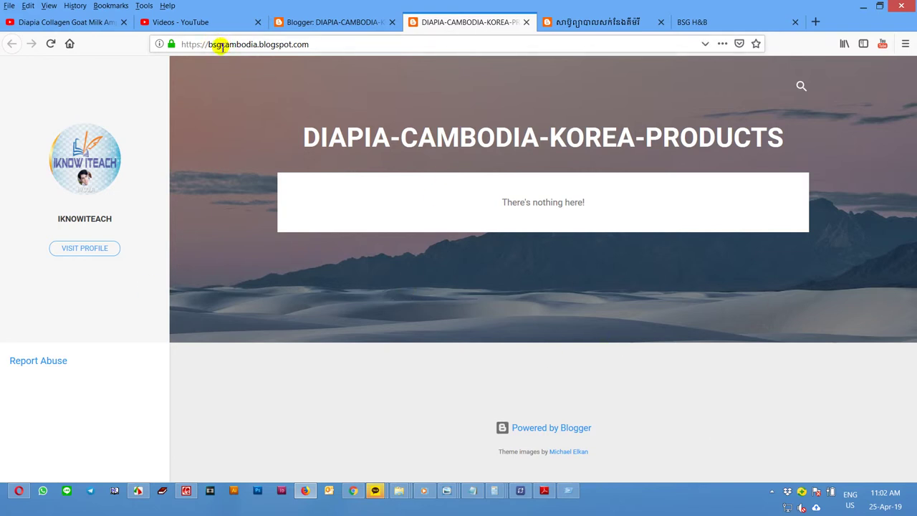
click(258, 45)
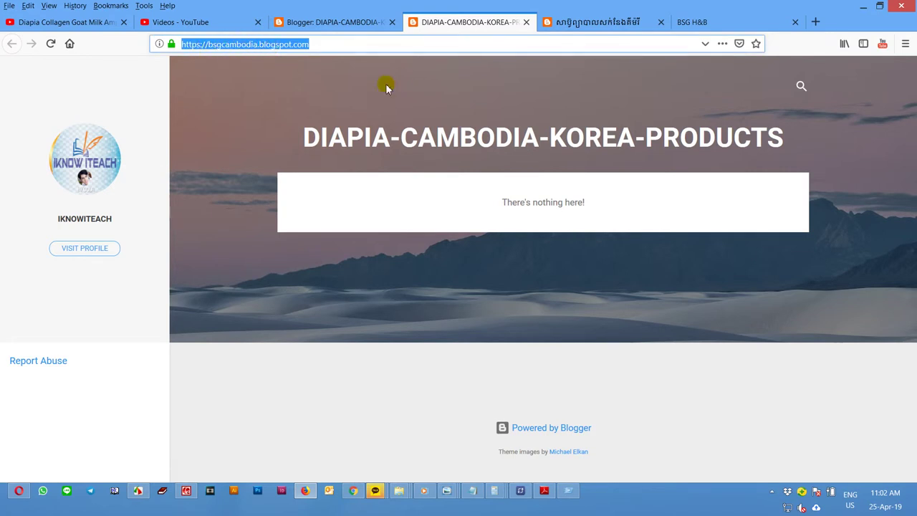
click(480, 87)
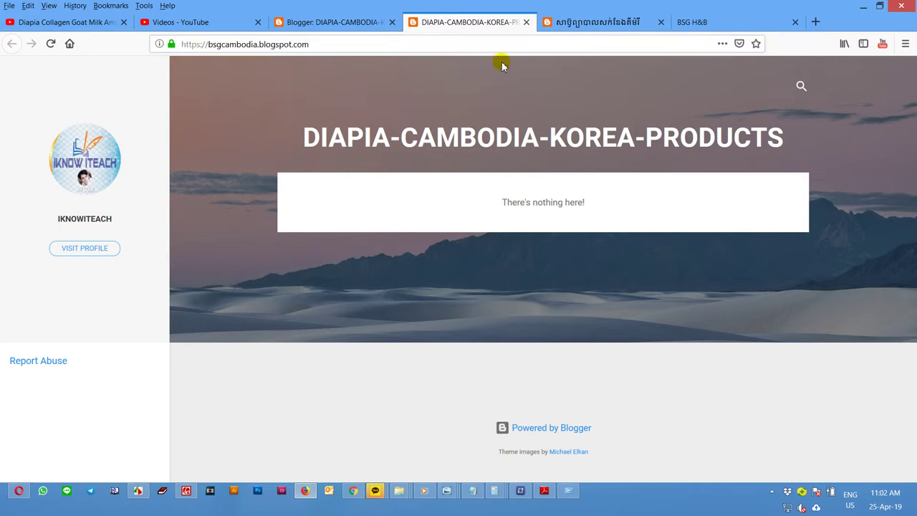
Look through the rotating product banners on the bsg7.com homepage
click(13, 493)
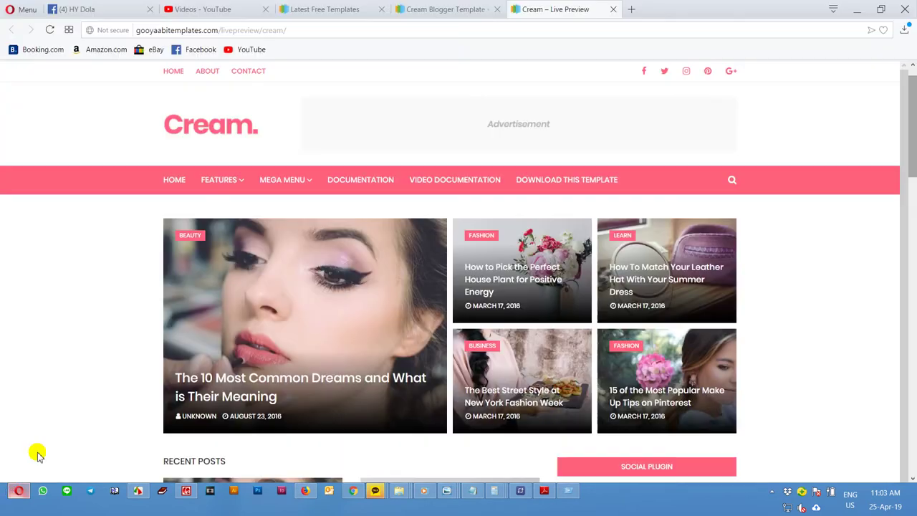
click(307, 491)
click(722, 20)
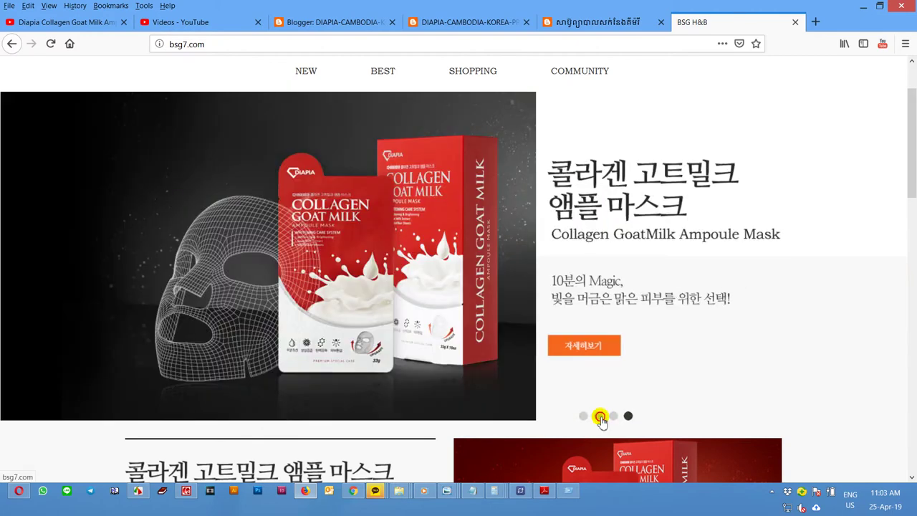
click(417, 325)
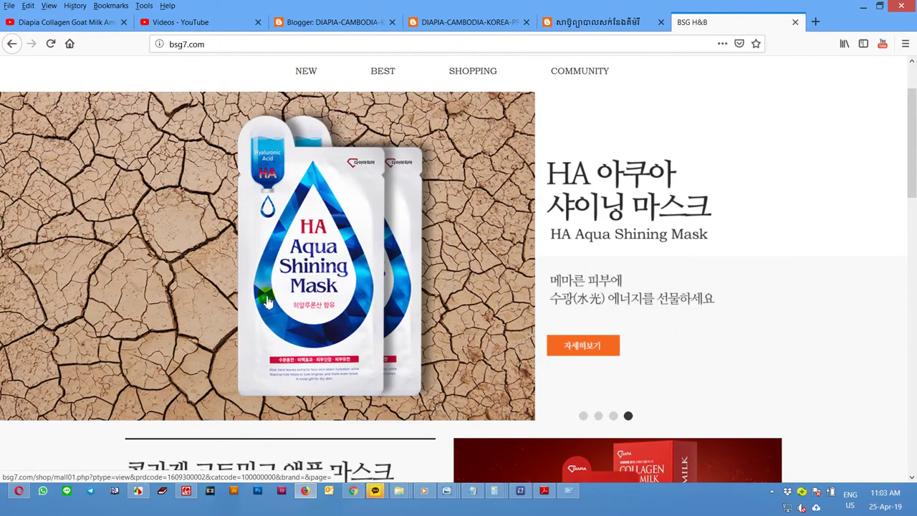
Switch to Opera and review the Cream Blogger template's page and live preview on Gooyaabi Templates
click(18, 491)
click(313, 10)
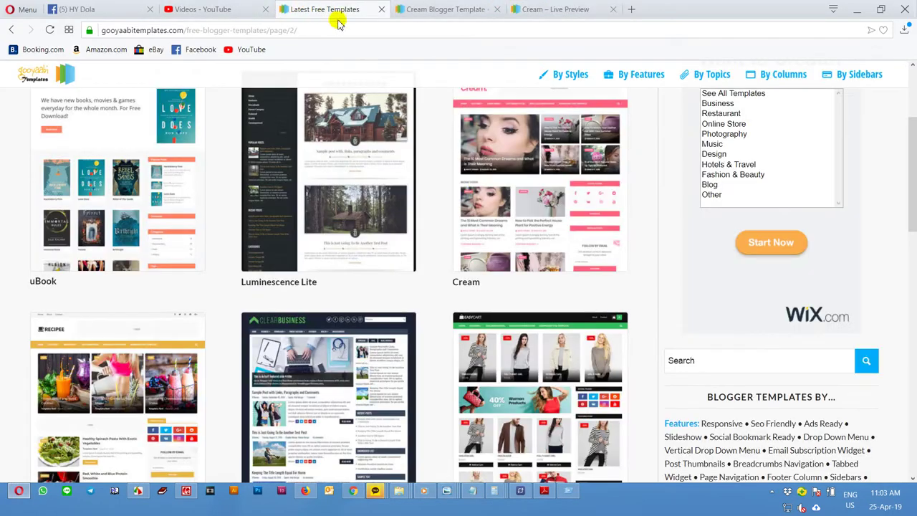
click(450, 10)
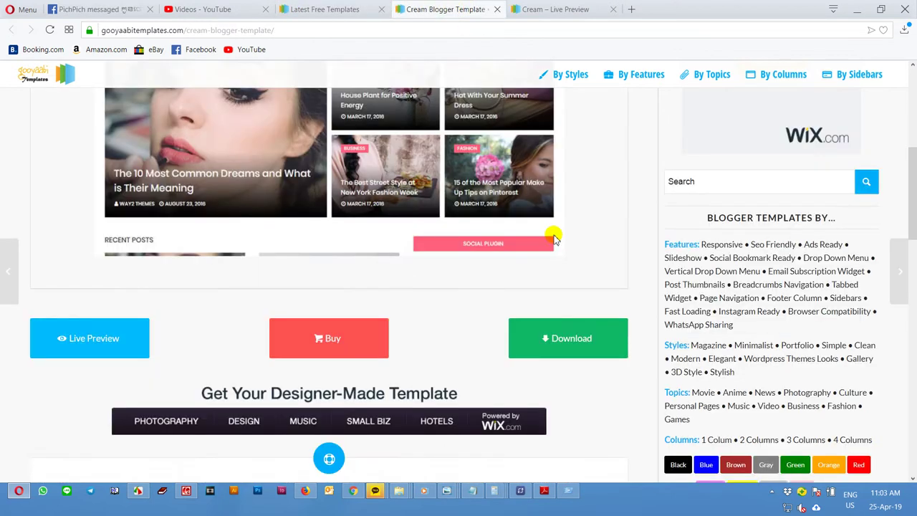
scroll(553, 237, up, 4)
click(558, 9)
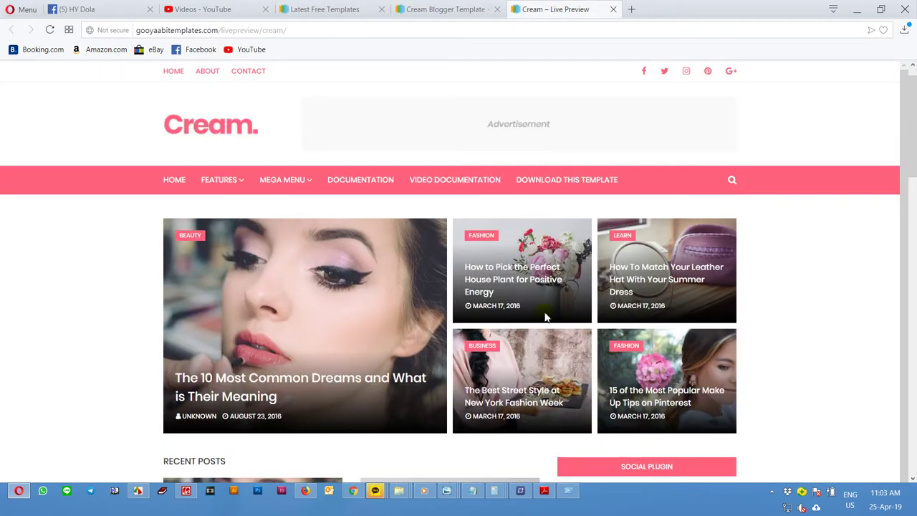
scroll(544, 316, down, 1)
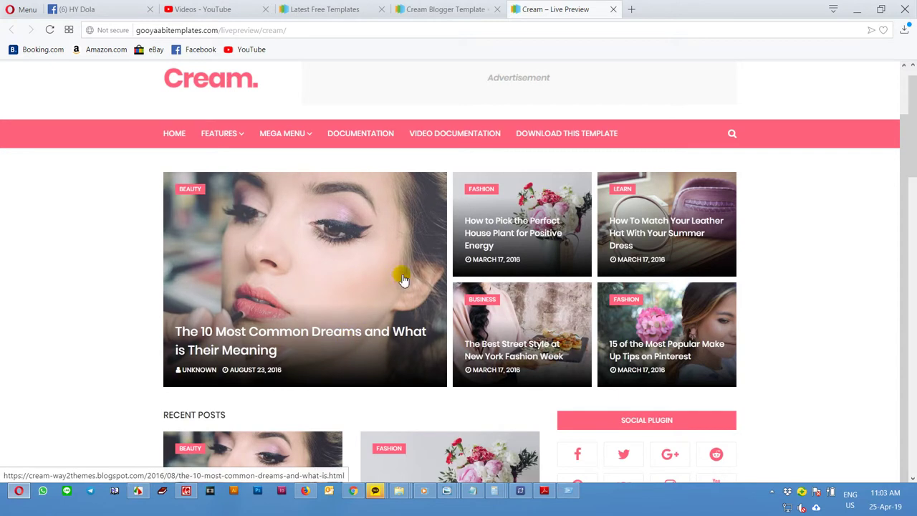
Browse page 2 of the free Blogger templates list for other suitable designs
click(350, 7)
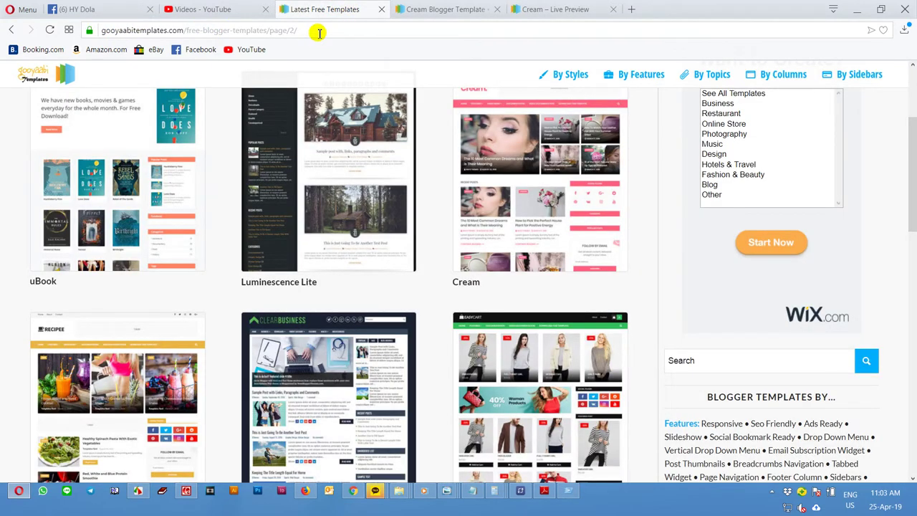
scroll(348, 297, up, 4)
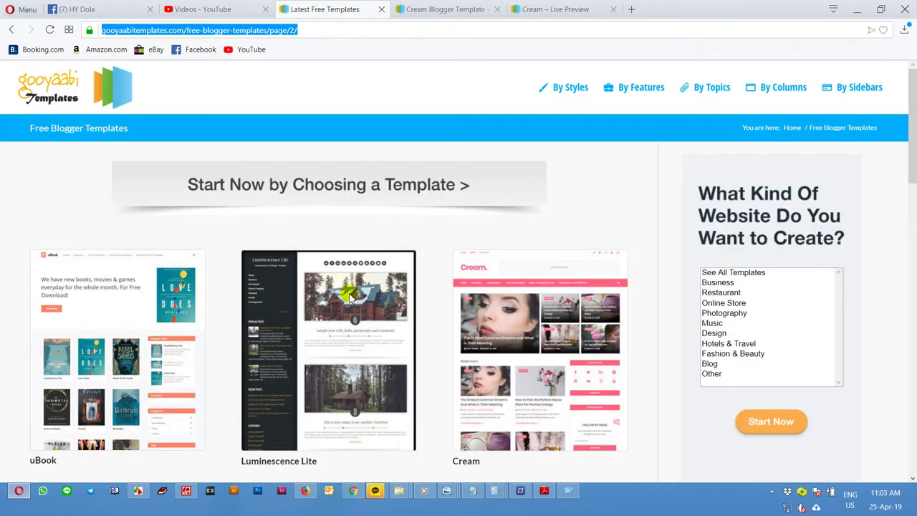
scroll(481, 228, down, 3)
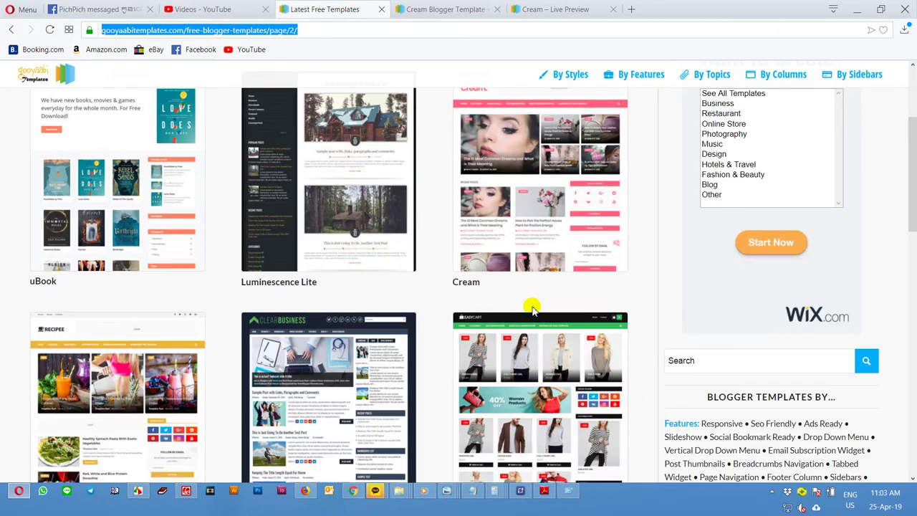
scroll(532, 308, down, 3)
scroll(527, 311, down, 4)
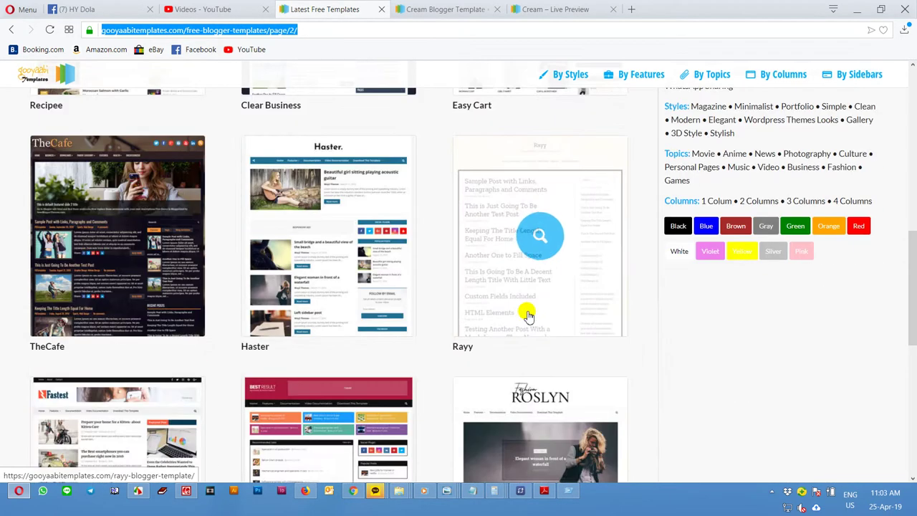
scroll(516, 303, down, 2)
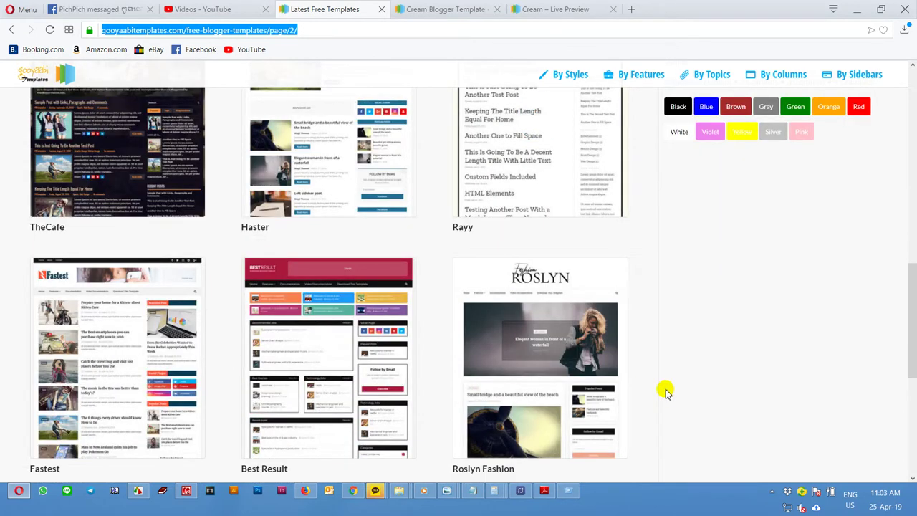
scroll(665, 389, down, 2)
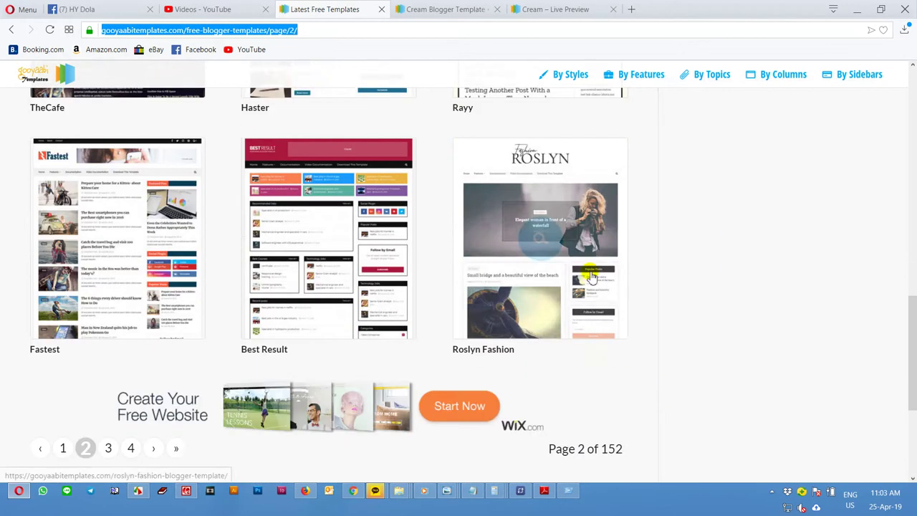
Open the Roslyn Fashion template's page and launch its live preview
click(542, 252)
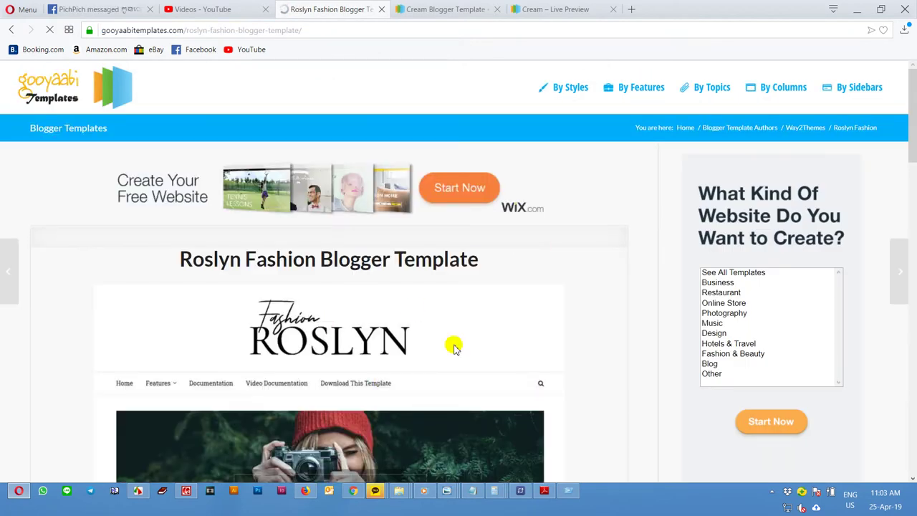
scroll(451, 351, down, 3)
scroll(360, 349, down, 2)
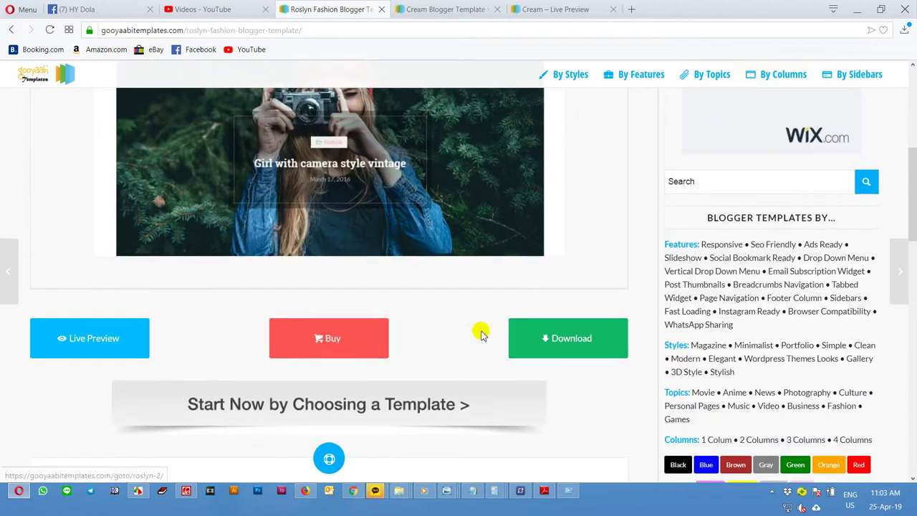
click(112, 344)
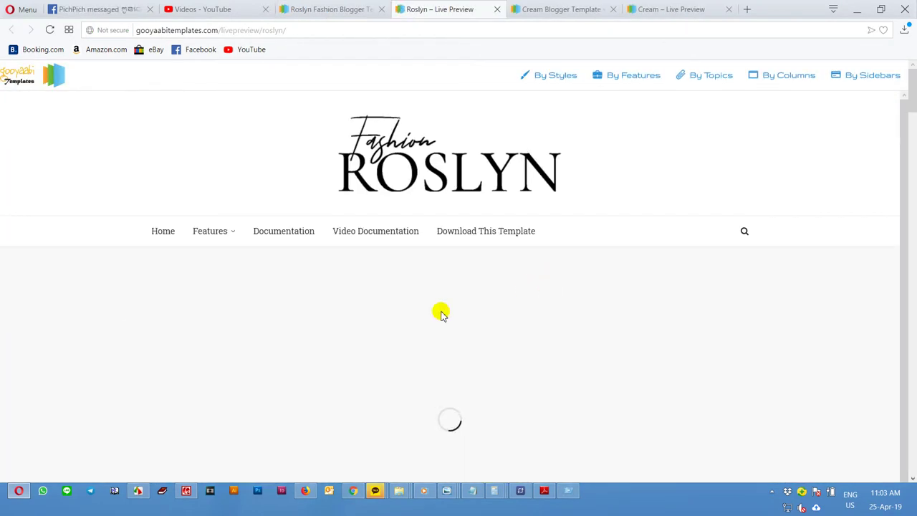
Step through the featured-post slideshow in the Roslyn live preview
scroll(851, 299, down, 1)
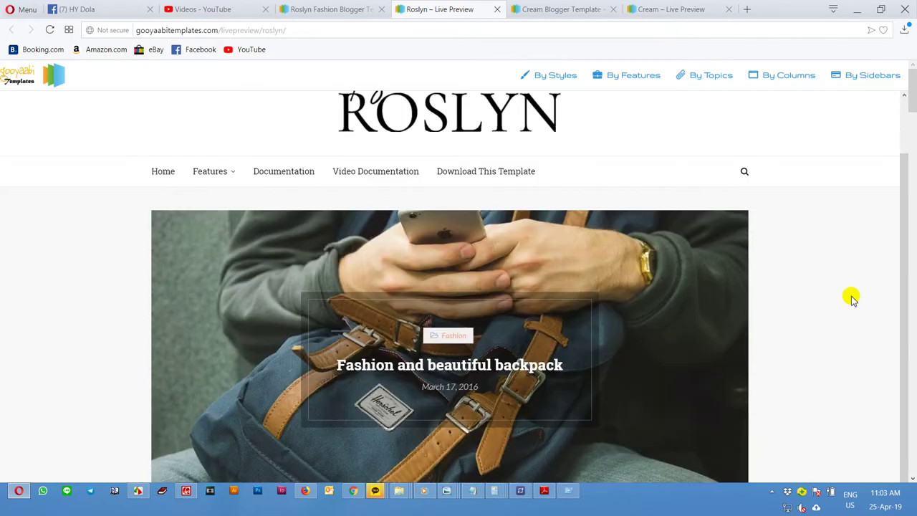
scroll(851, 299, down, 1)
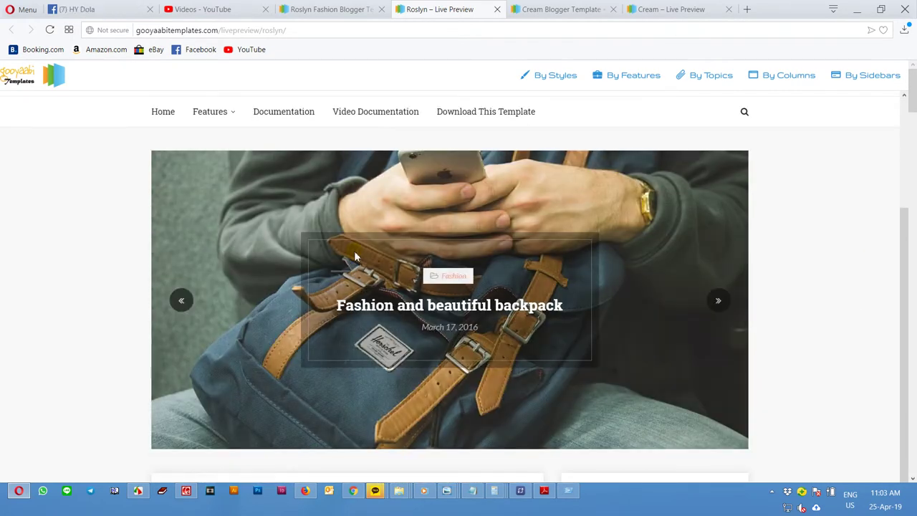
click(719, 302)
click(719, 301)
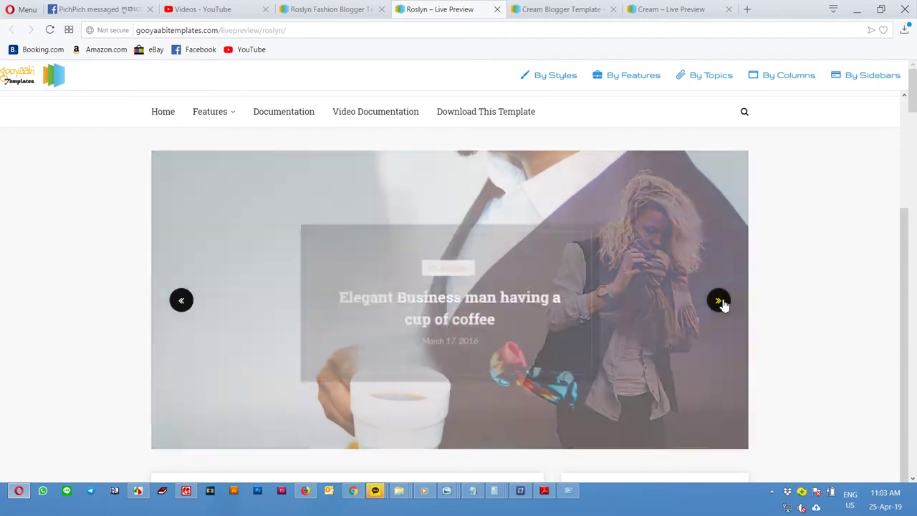
click(719, 303)
click(721, 303)
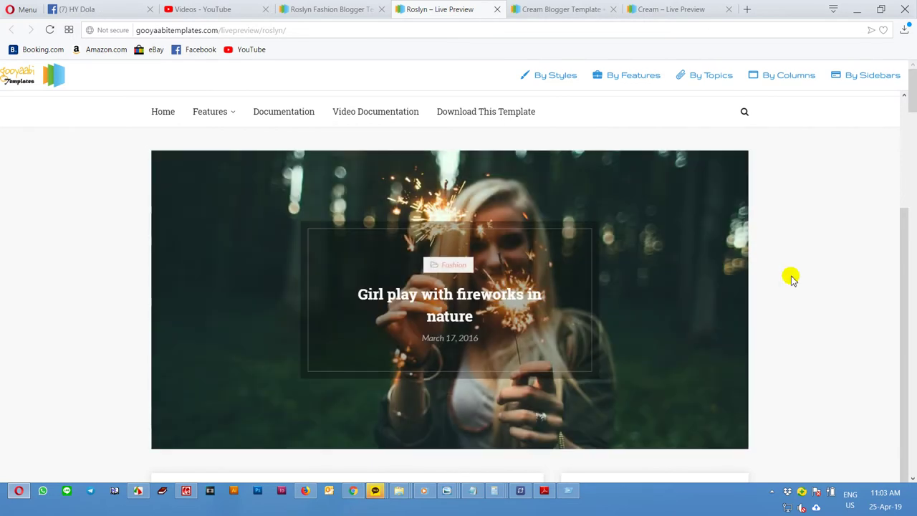
Examine Roslyn's header, posts and sidebar, and compare them with the Cream live preview
scroll(801, 278, up, 2)
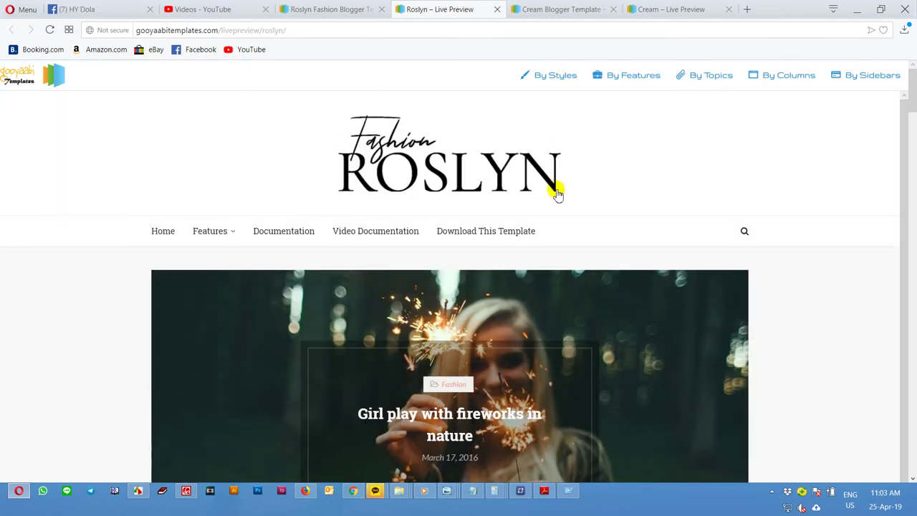
scroll(678, 248, down, 8)
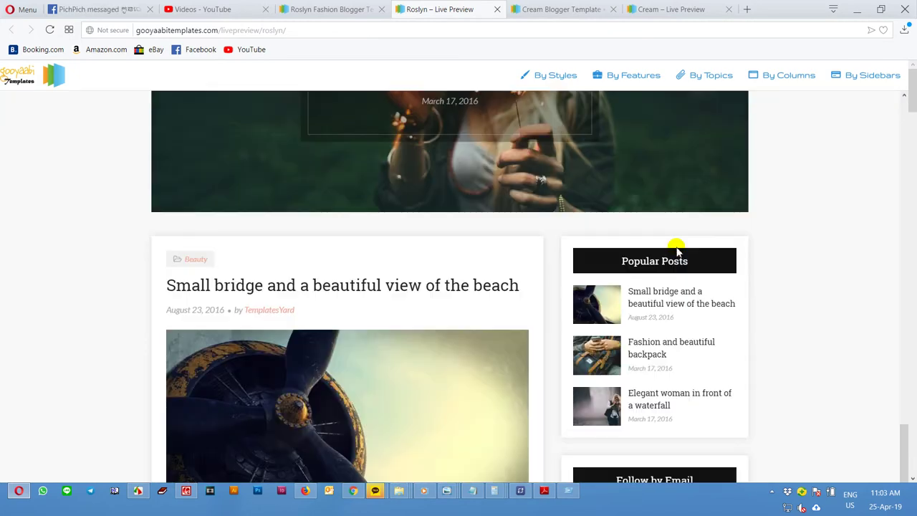
scroll(587, 330, up, 4)
click(655, 9)
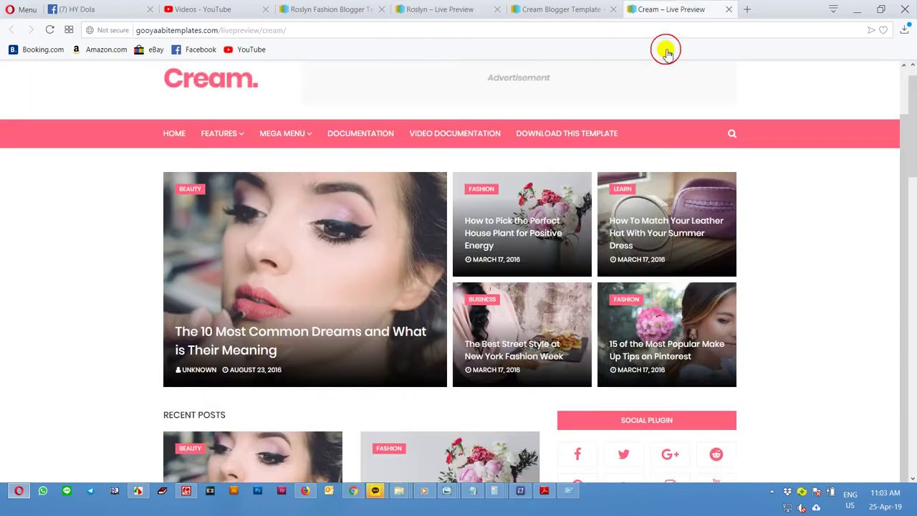
scroll(442, 167, up, 1)
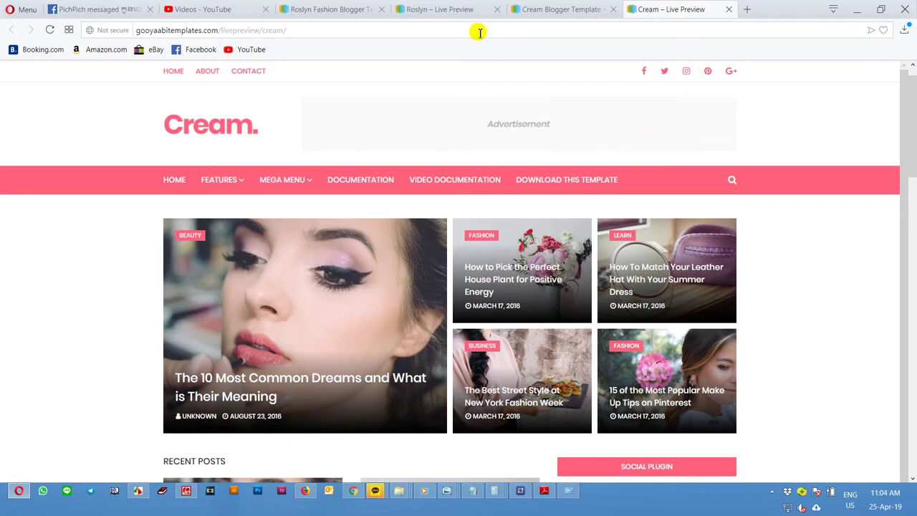
Return to the free Blogger templates list and look through the designs on page 3
click(324, 8)
scroll(434, 115, up, 5)
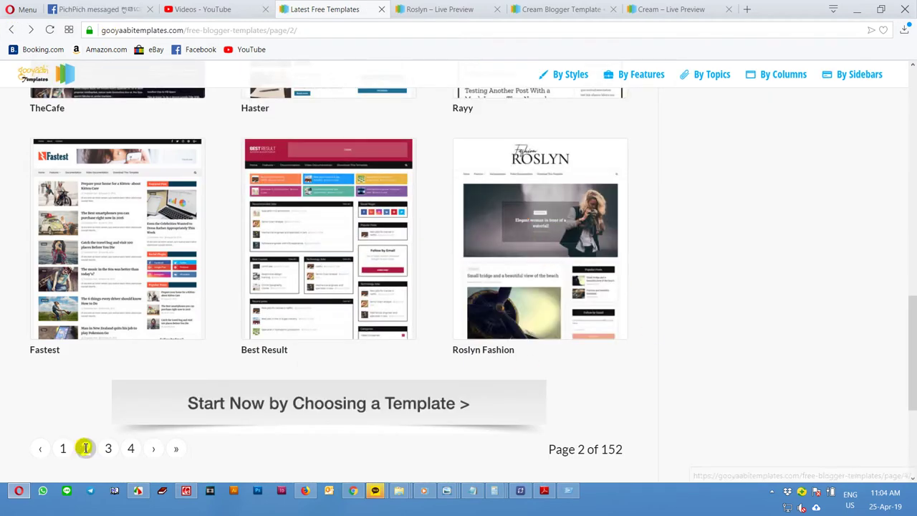
click(108, 448)
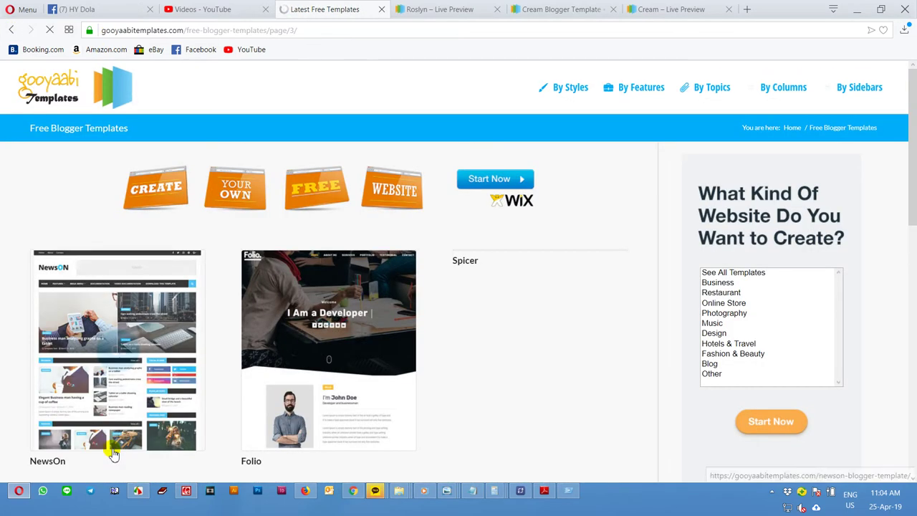
scroll(650, 387, down, 5)
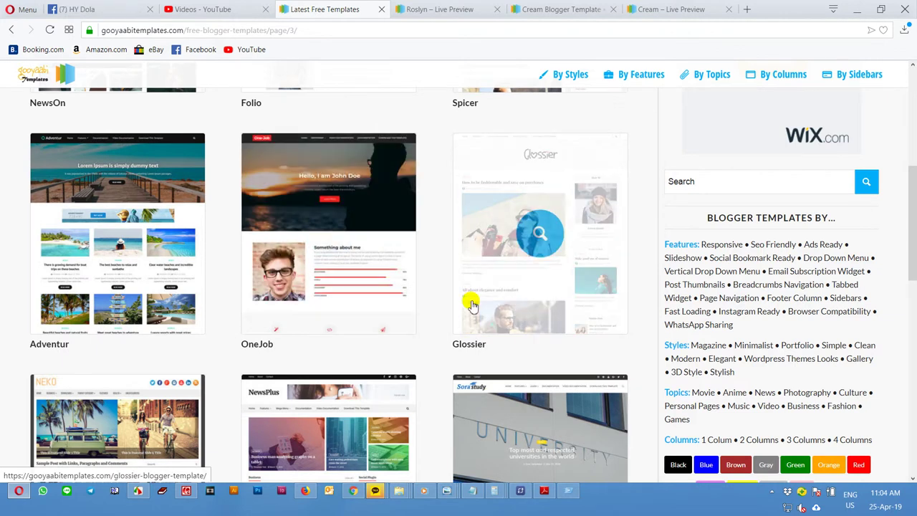
scroll(472, 305, down, 2)
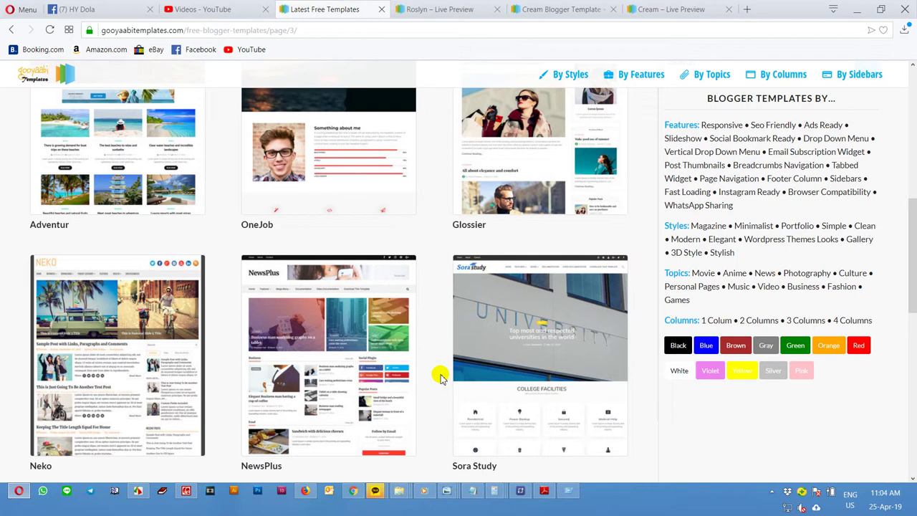
scroll(440, 378, down, 1)
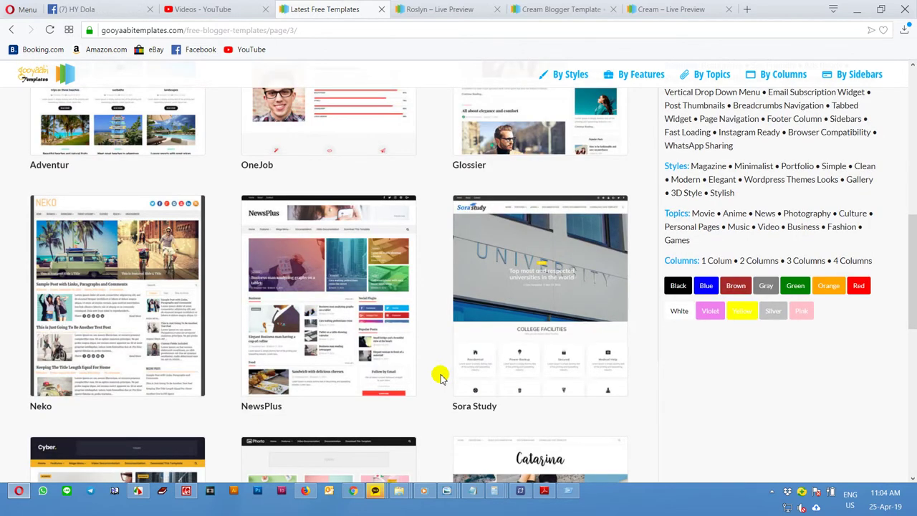
scroll(106, 334, down, 4)
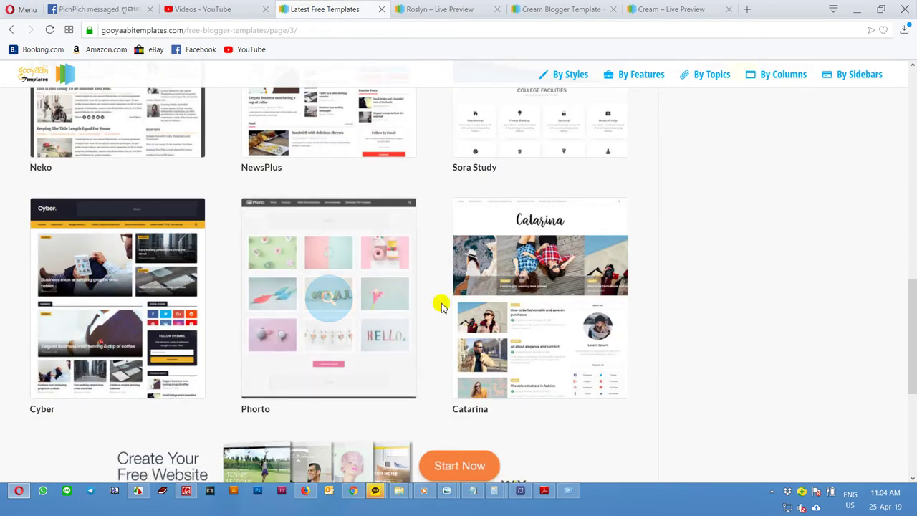
Go to page 4 of the free Blogger templates list
scroll(440, 316, down, 2)
click(131, 387)
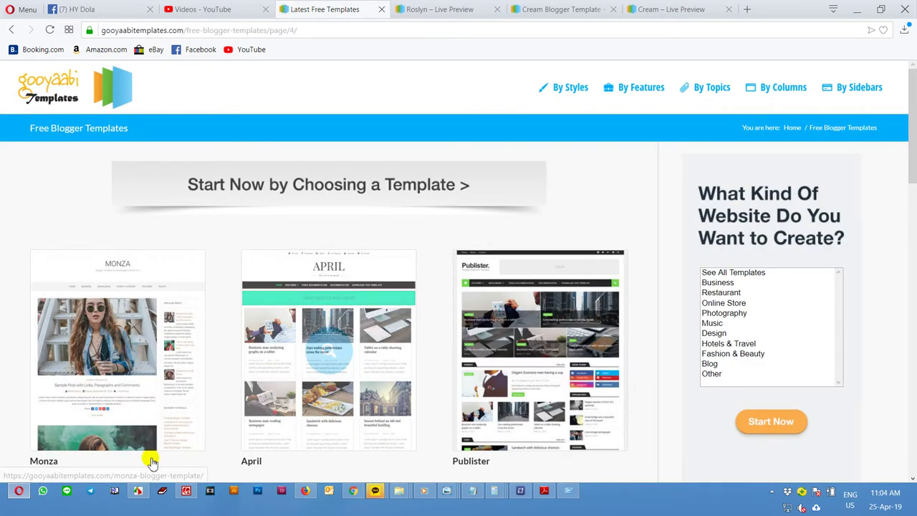
click(185, 491)
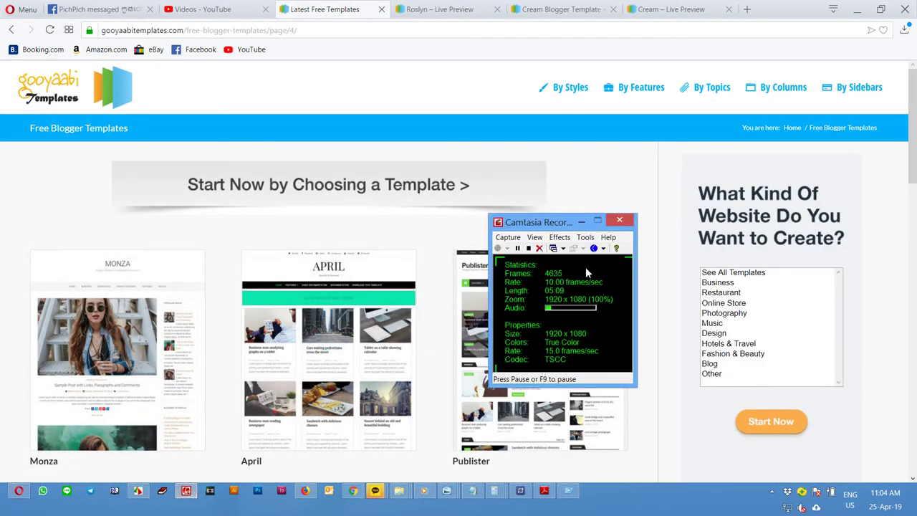
click(517, 249)
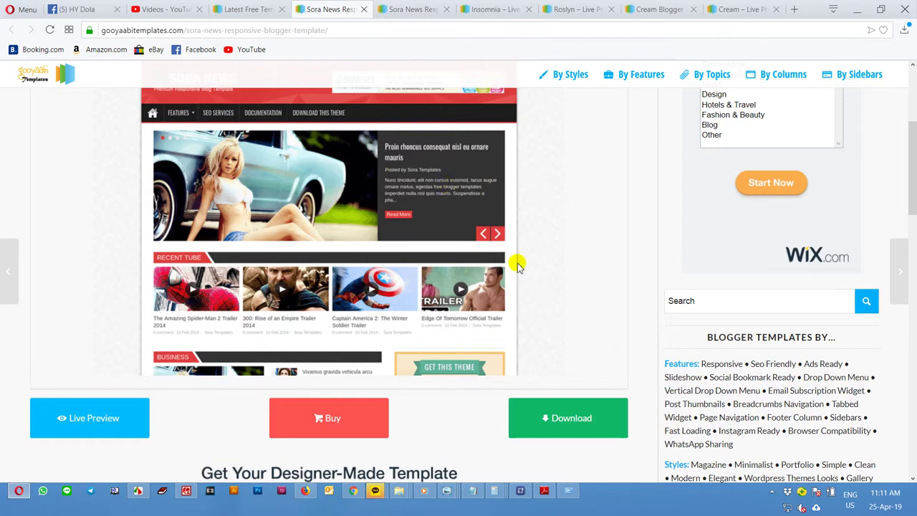
Review the Sora News Responsive template's page, select its web address, and launch its live preview
scroll(517, 265, up, 3)
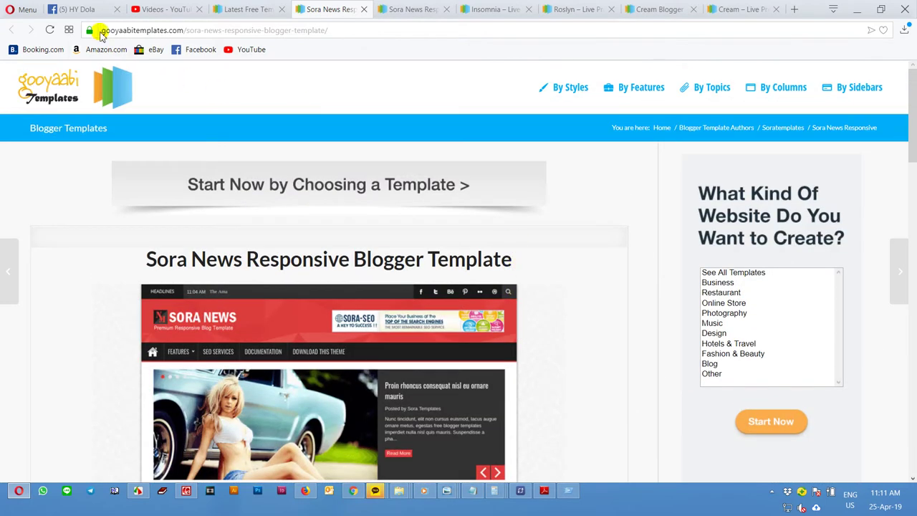
drag(103, 30, 363, 36)
scroll(598, 376, down, 3)
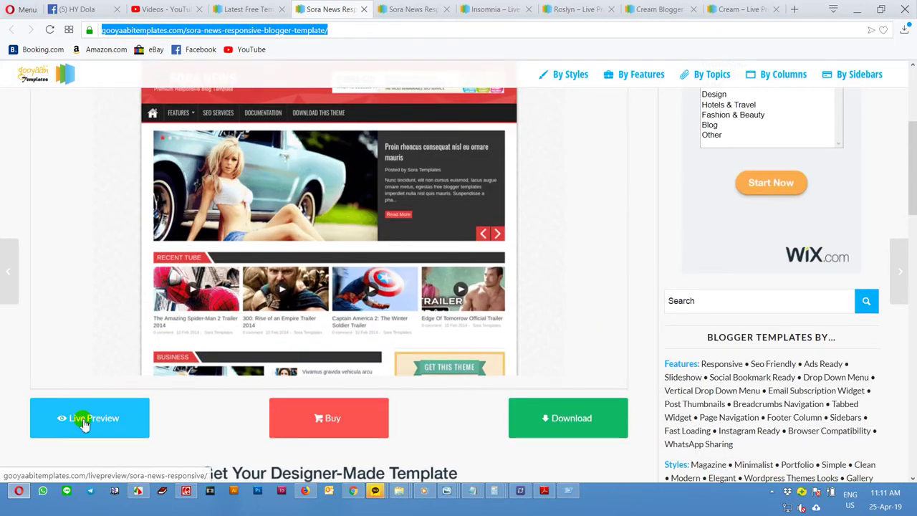
click(84, 423)
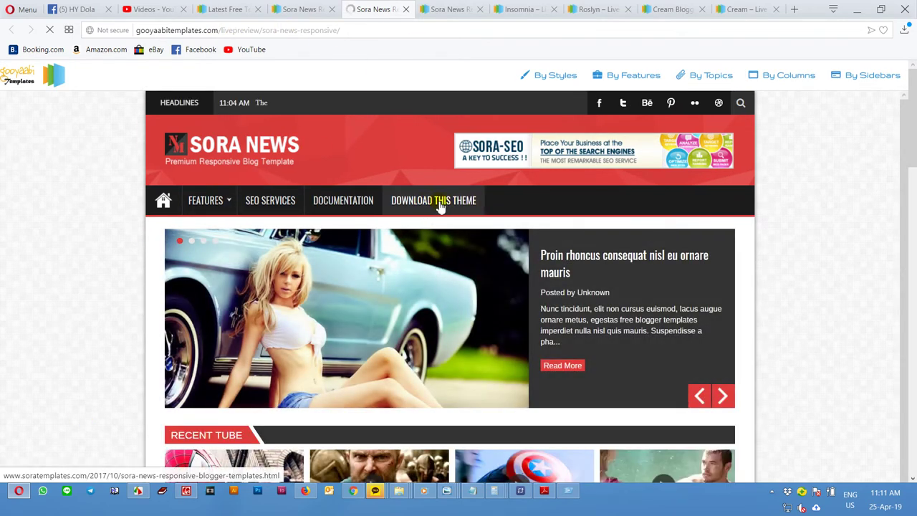
Revisit the Sora News template page, then return to its live preview and advance the featured-post slideshow
click(299, 9)
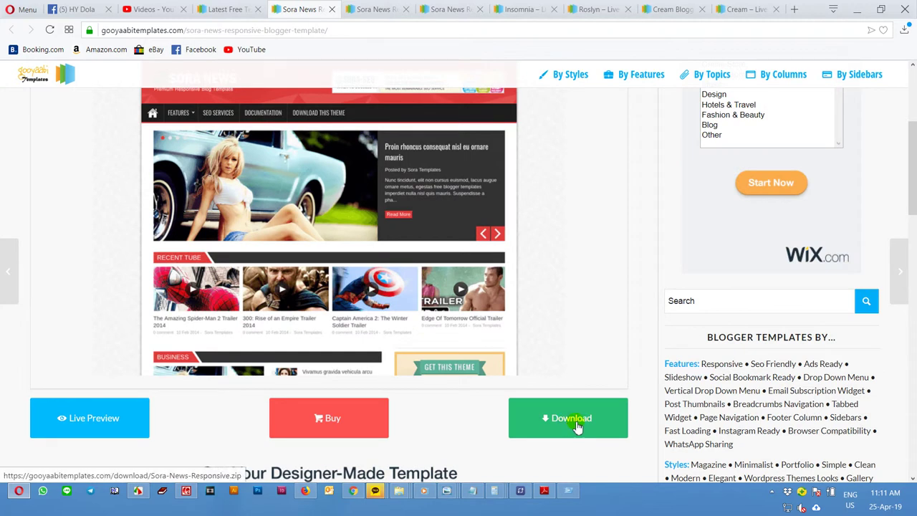
click(366, 10)
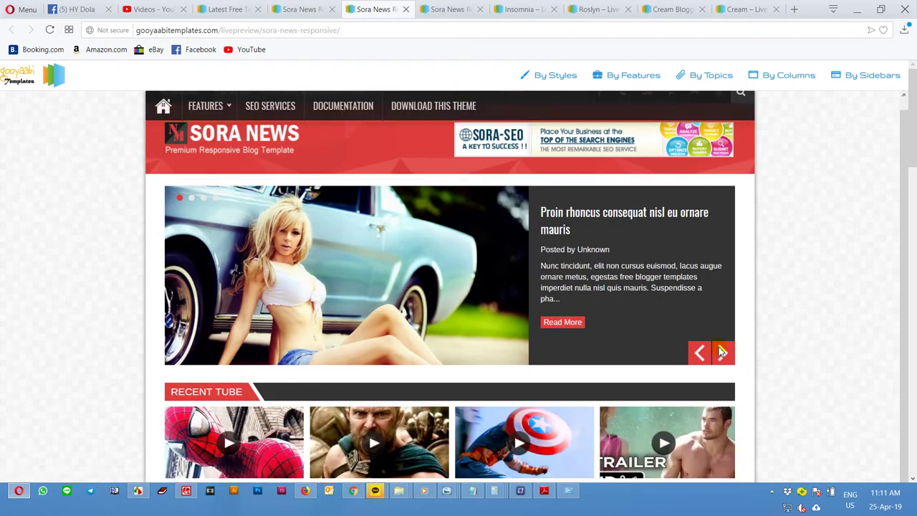
scroll(721, 352, down, 2)
click(722, 246)
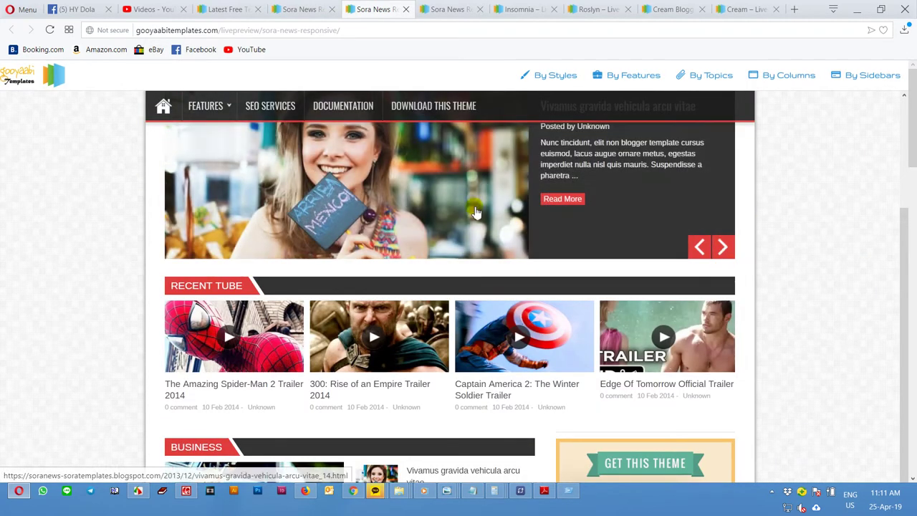
Examine the Sora News preview's category sections, sidebar widgets, slideshow and header over the full page length
scroll(437, 351, down, 7)
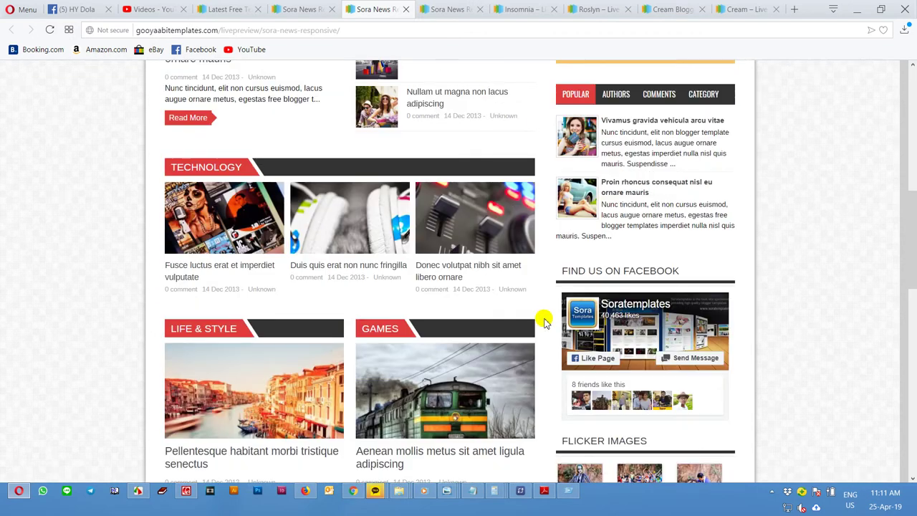
scroll(546, 323, down, 5)
scroll(547, 326, down, 6)
scroll(548, 330, up, 2)
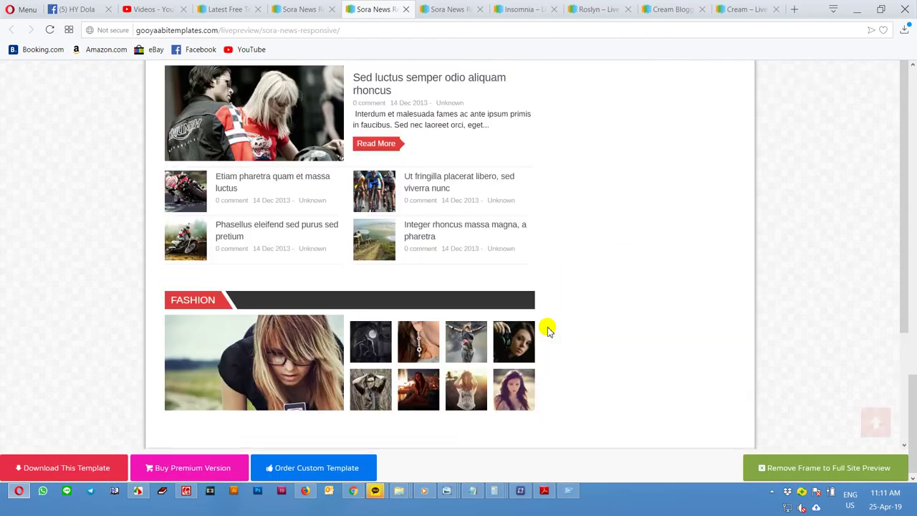
scroll(548, 330, up, 1)
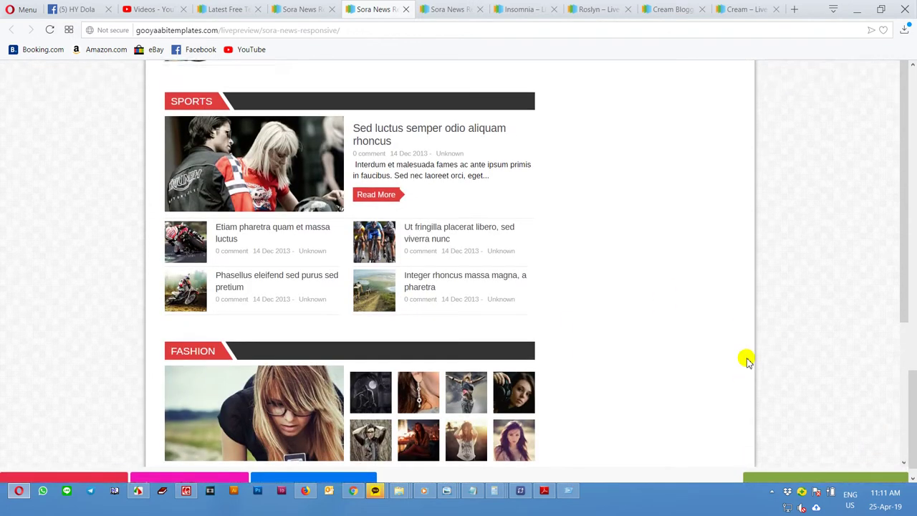
scroll(722, 322, up, 5)
scroll(725, 325, up, 3)
scroll(726, 324, up, 1)
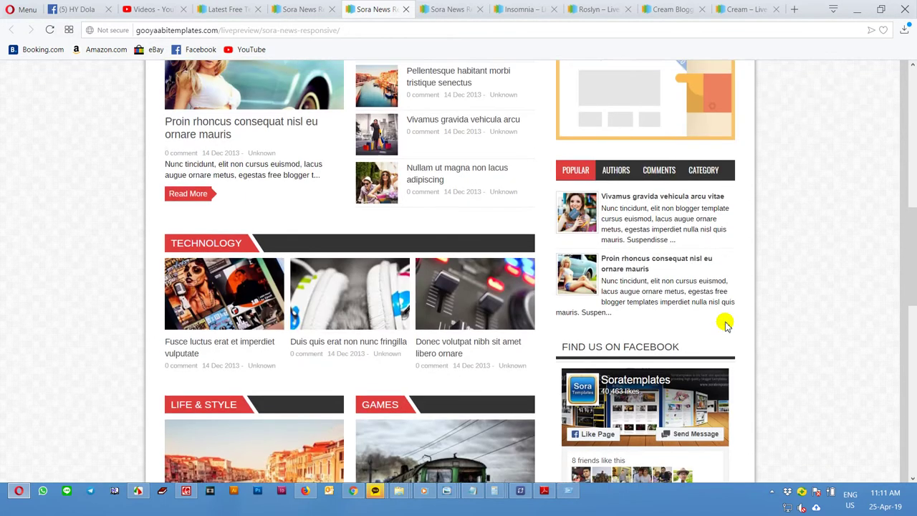
scroll(726, 324, down, 7)
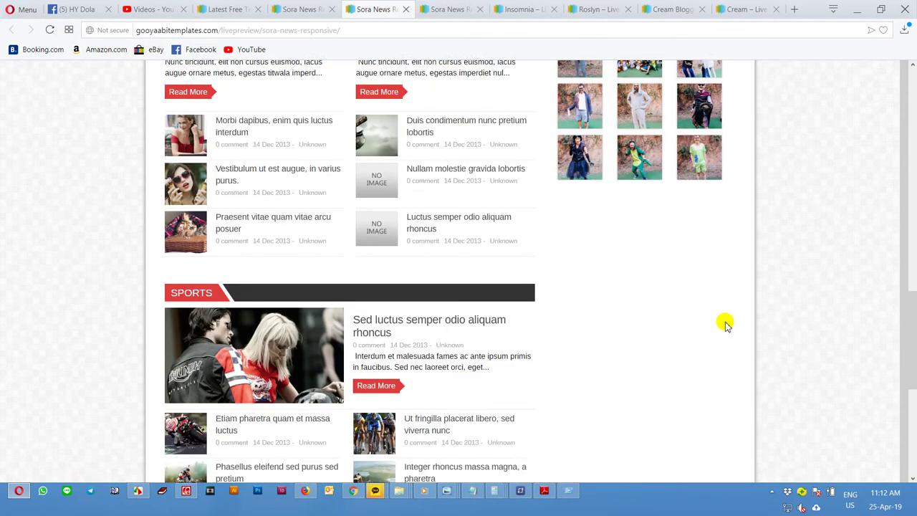
scroll(725, 324, up, 4)
scroll(726, 325, up, 2)
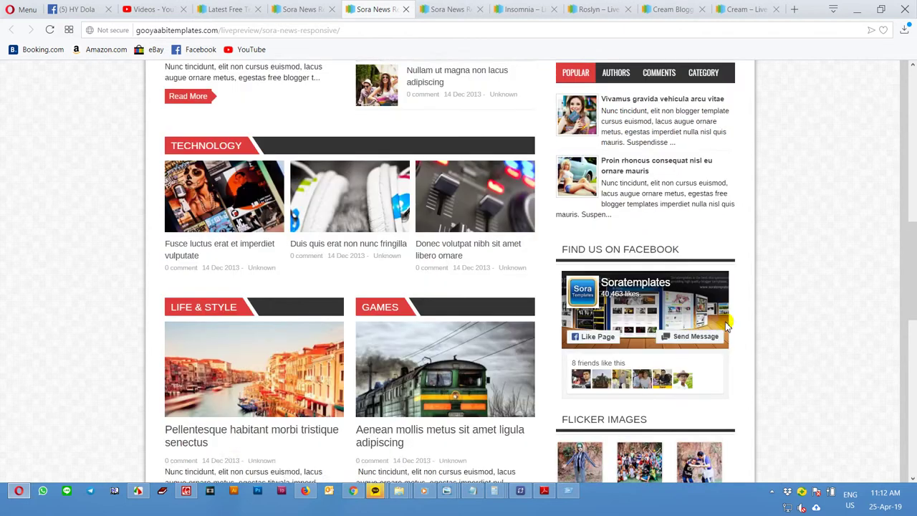
drag(913, 254, 912, 158)
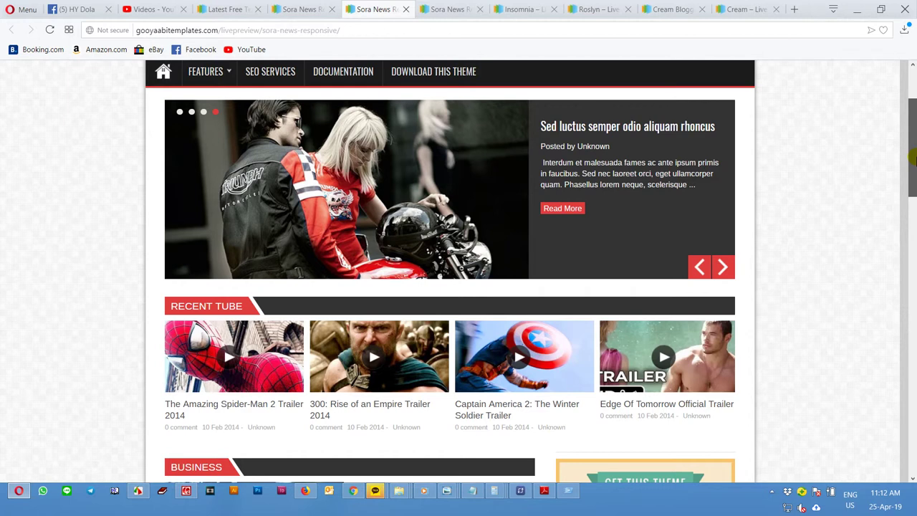
drag(913, 154, 911, 106)
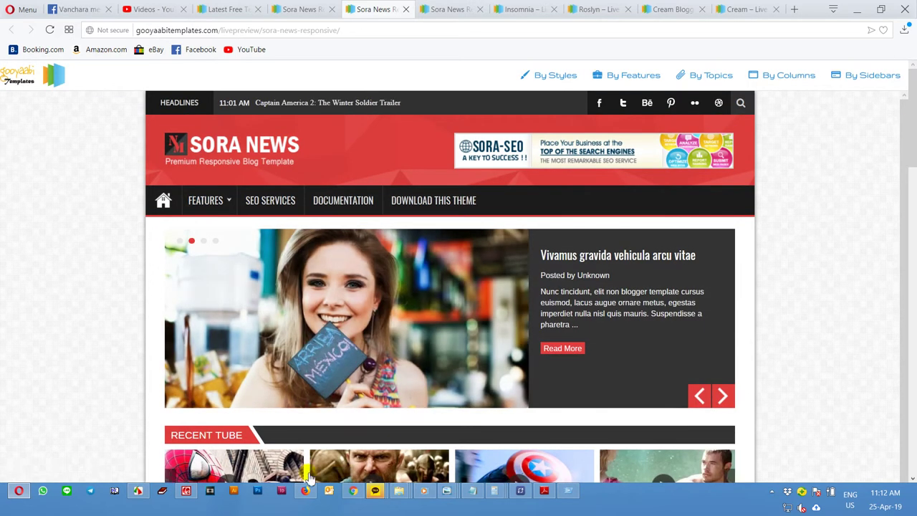
click(186, 491)
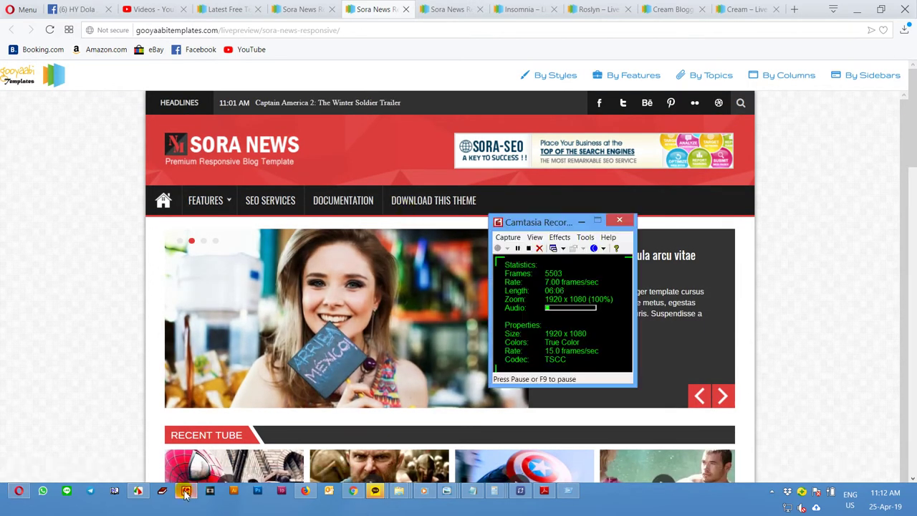
click(519, 247)
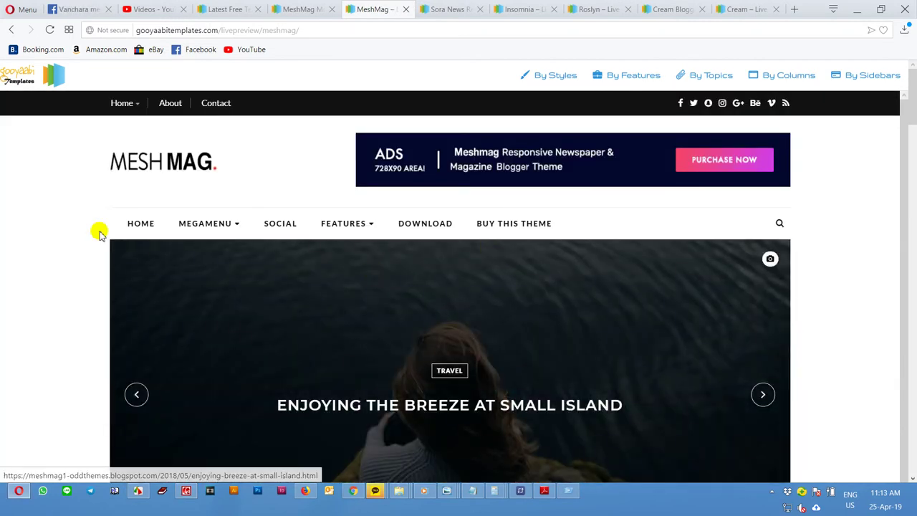
Examine the MeshMag live preview's logo, its template page, and its listing on page 10 of the free templates
drag(292, 174, 133, 179)
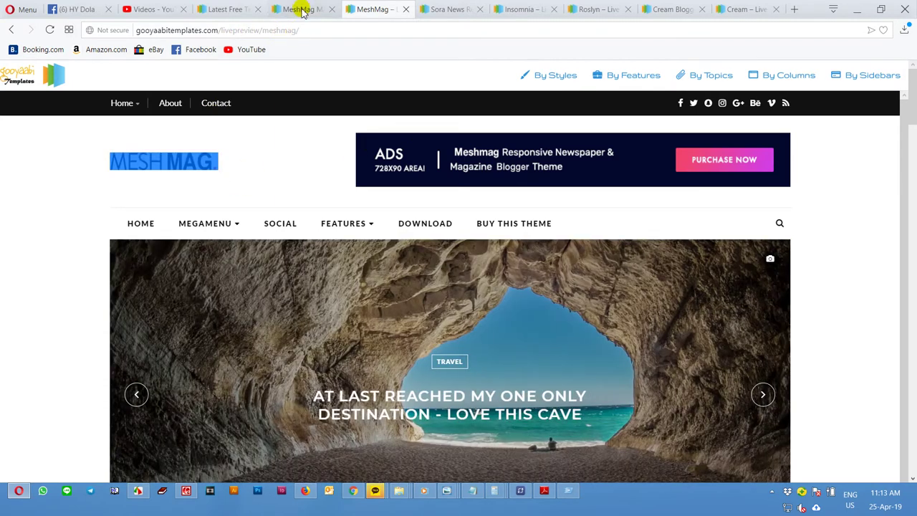
click(301, 8)
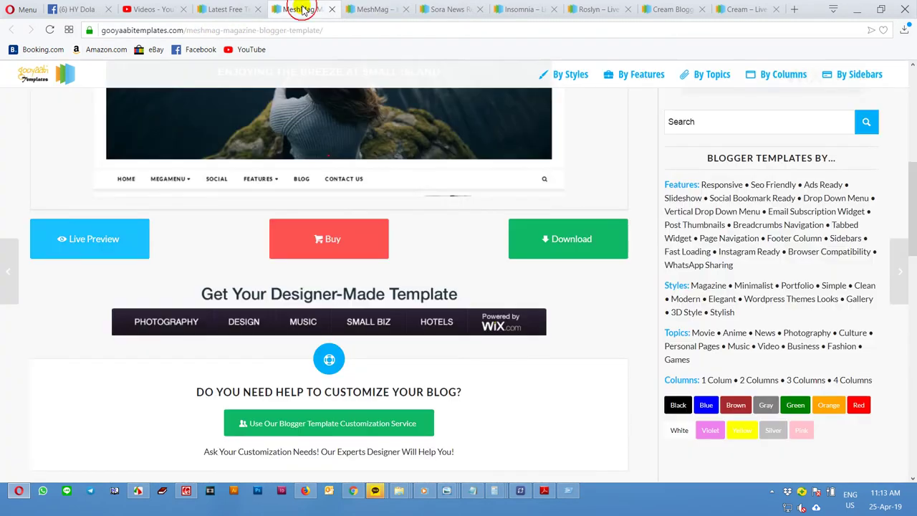
scroll(418, 272, up, 2)
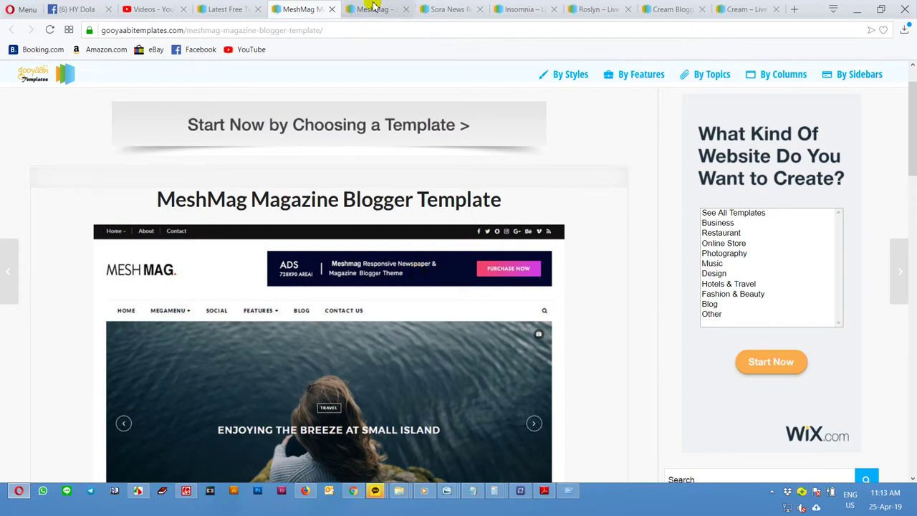
click(246, 7)
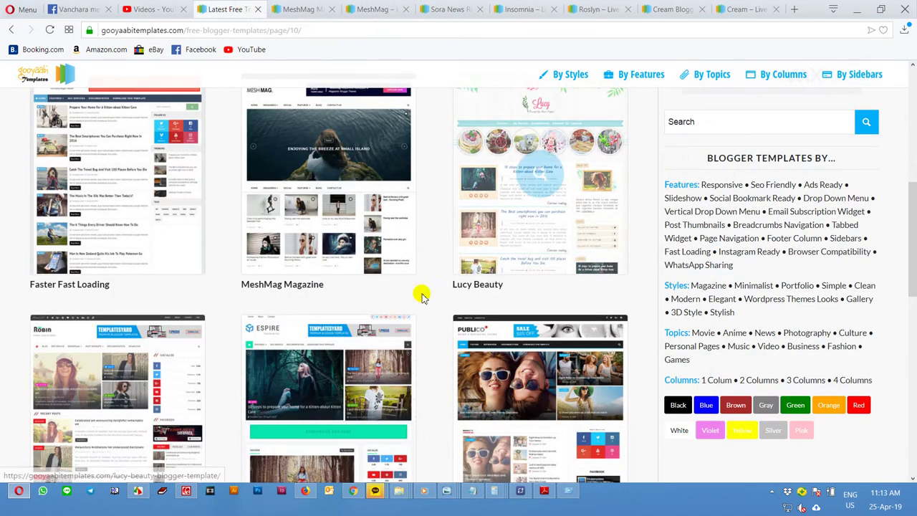
click(301, 8)
scroll(363, 313, up, 1)
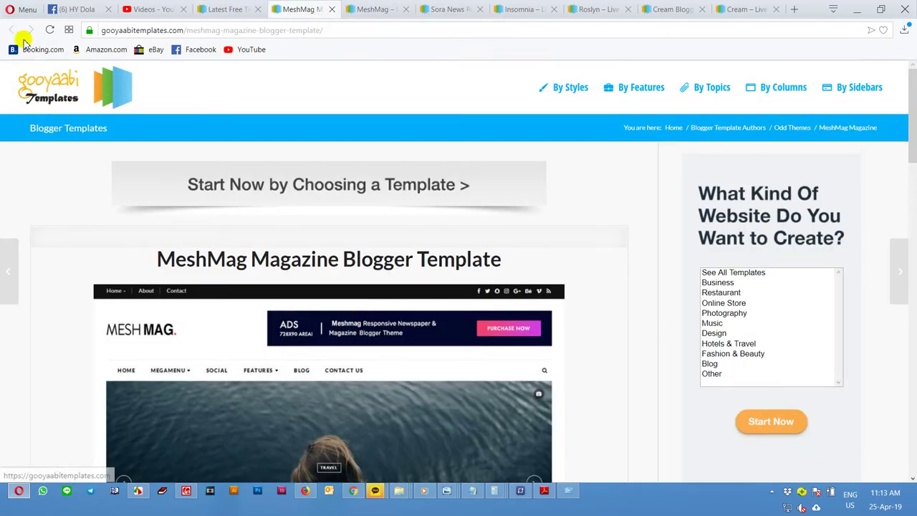
click(246, 7)
scroll(441, 342, up, 5)
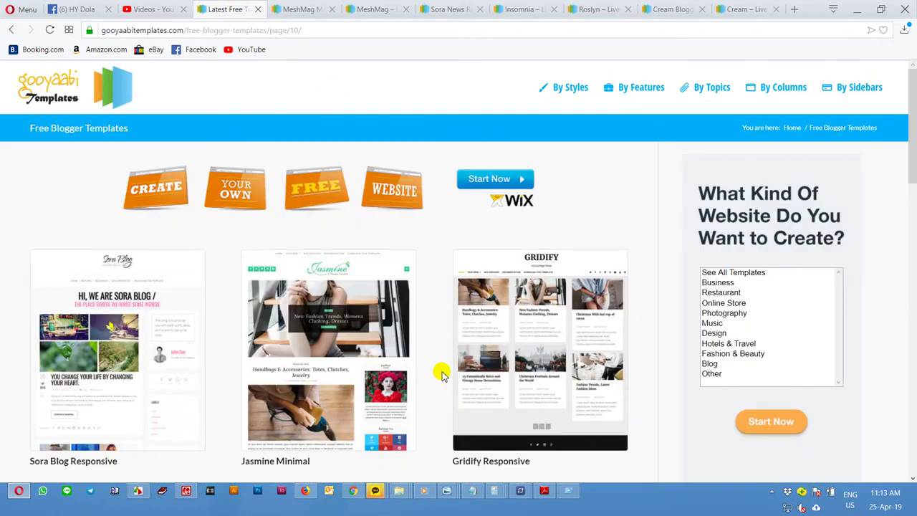
click(295, 8)
scroll(470, 364, down, 5)
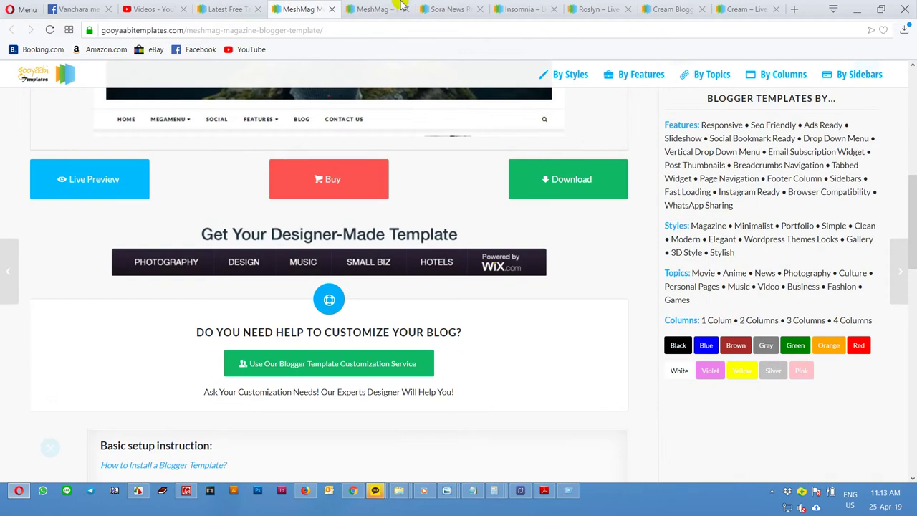
Open the MeshMag author's download page from the live preview and look through its features and similar templates
click(372, 8)
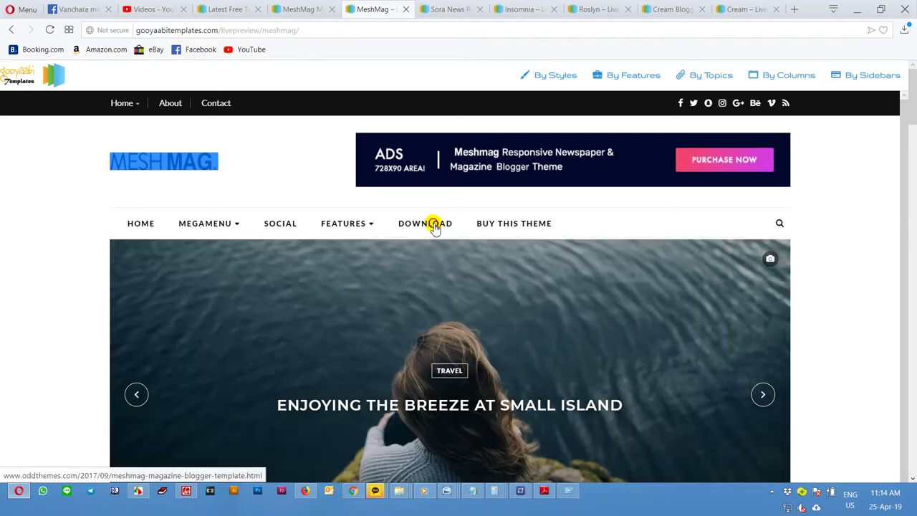
click(433, 226)
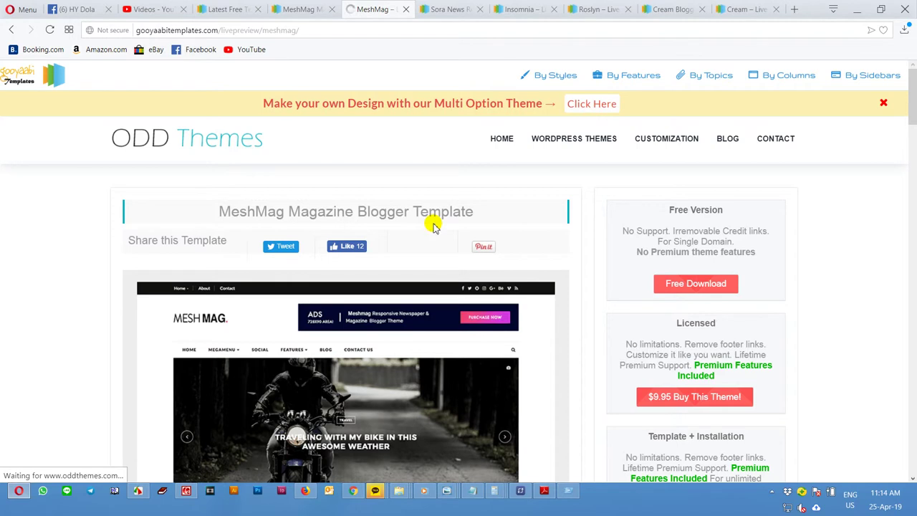
scroll(433, 225, down, 7)
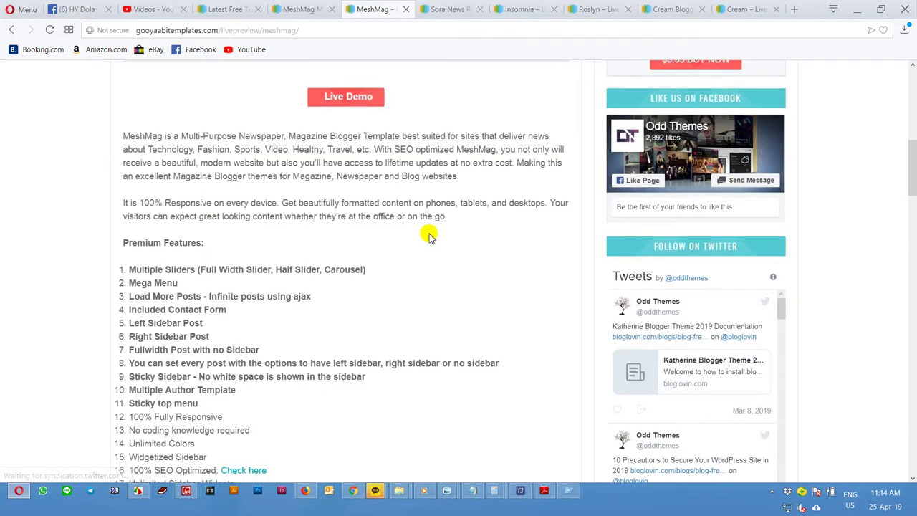
scroll(430, 237, down, 7)
scroll(428, 233, down, 4)
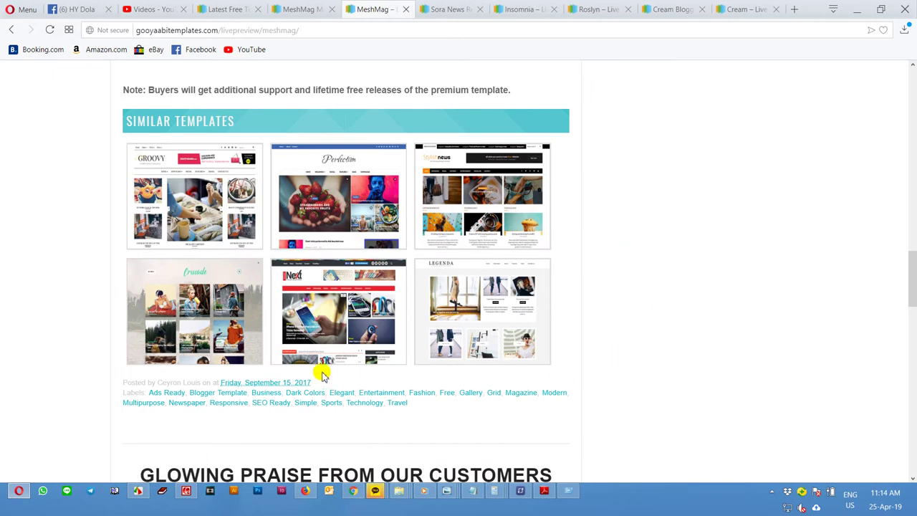
Download MeshMag-Magazine.zip from the template's Gooyaabi page and show the file in its folder
click(297, 7)
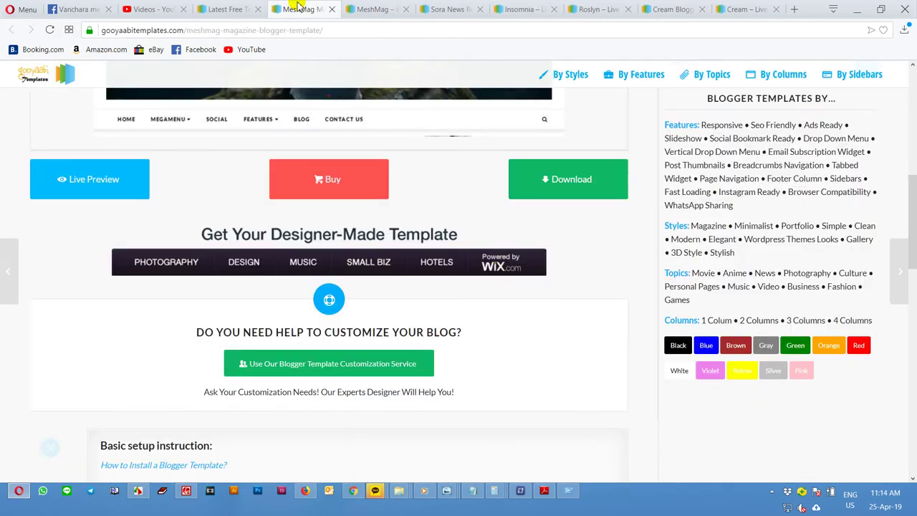
click(572, 183)
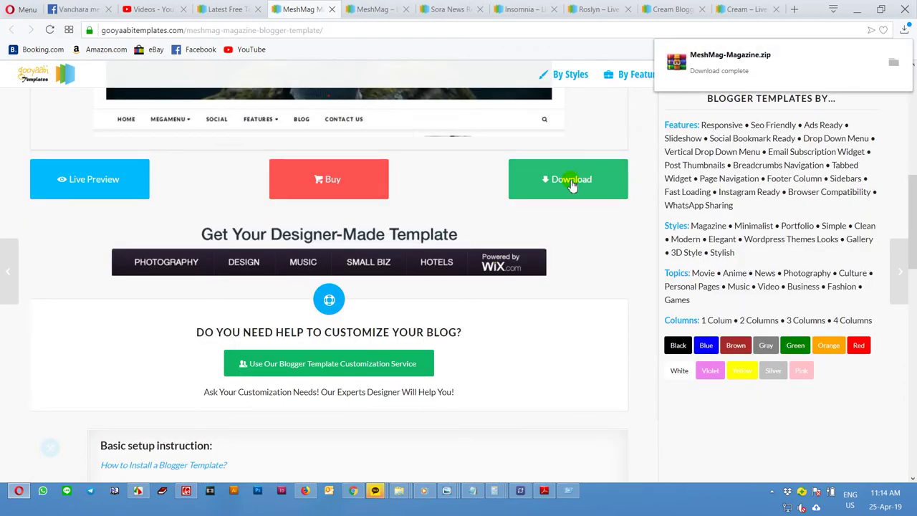
click(892, 64)
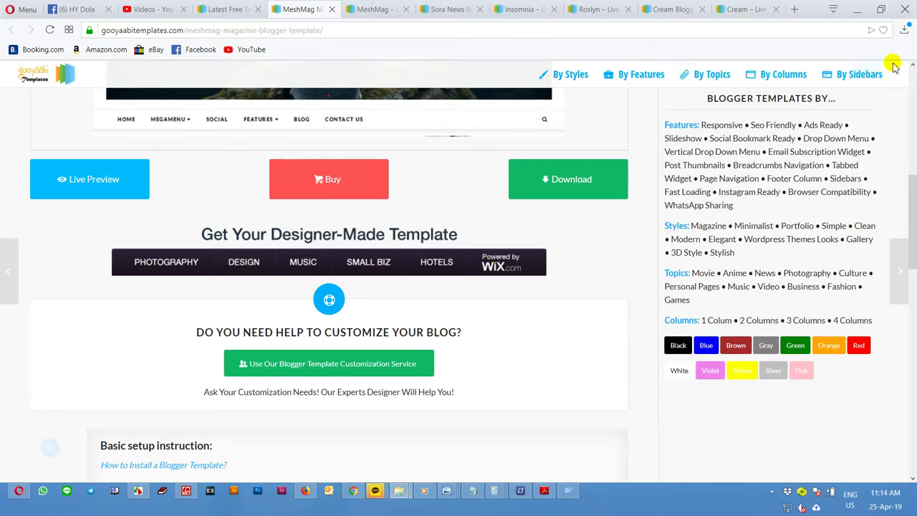
Extract MeshMag-Magazine.zip into a MeshMag-Magazine folder inside Downloads
right_click(377, 383)
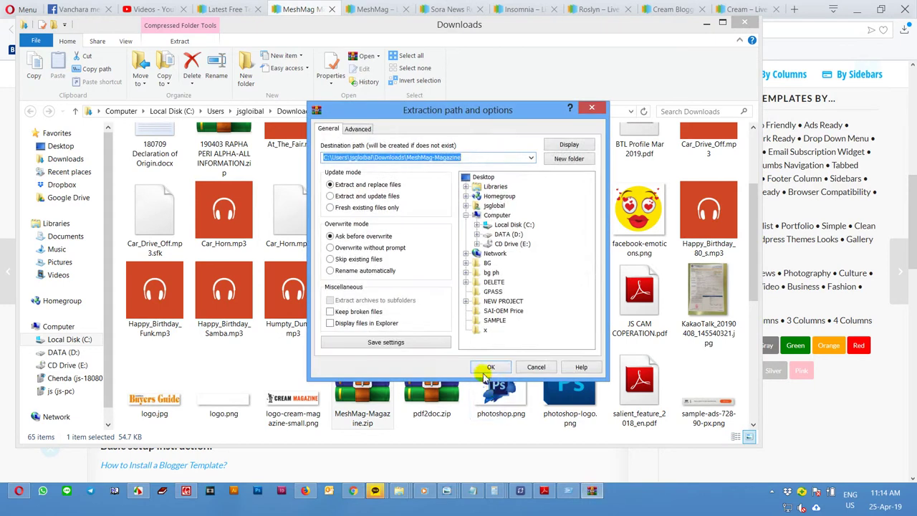
click(488, 373)
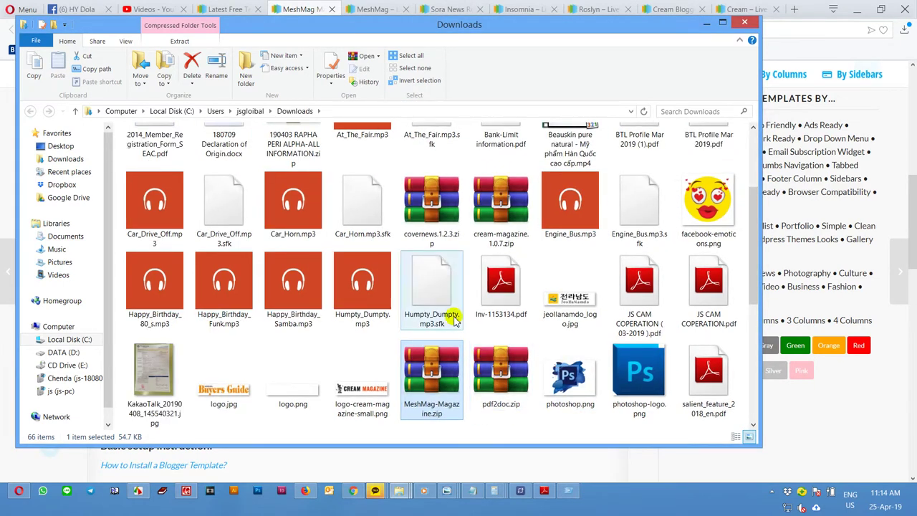
Open the extracted MeshMag-Magazine folder in Downloads to view its files
scroll(437, 315, up, 3)
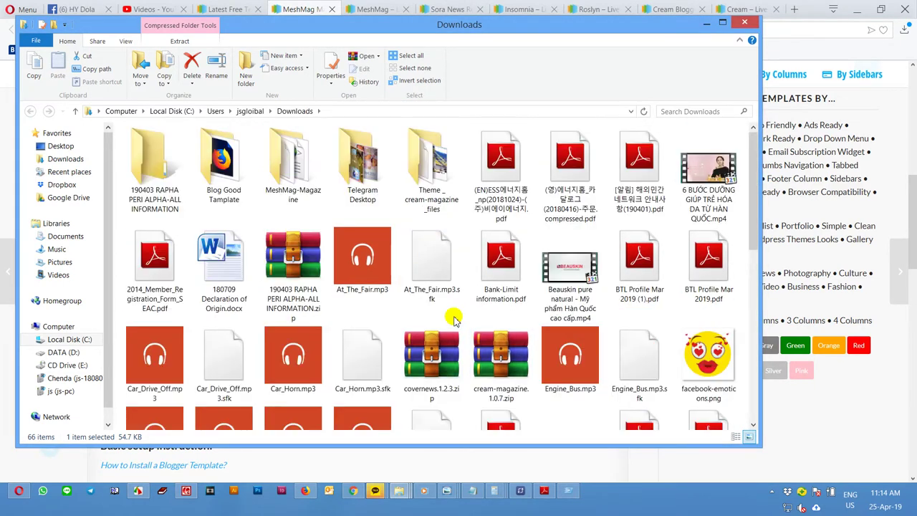
double_click(293, 180)
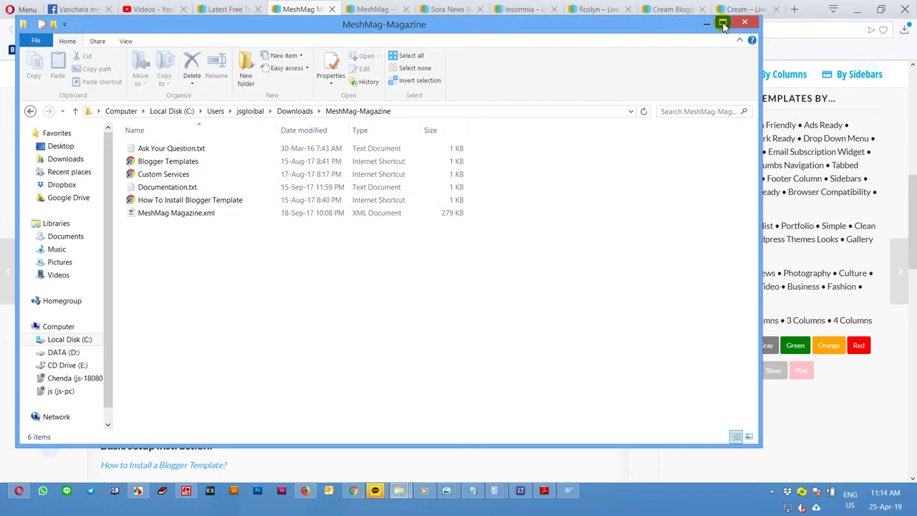
Open the Sora News author's download page from its live preview and compare the free and premium versions
click(448, 9)
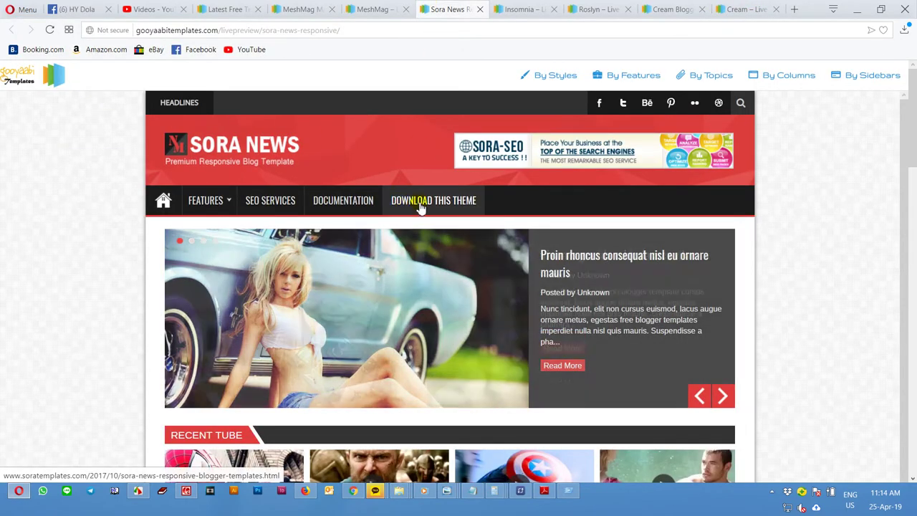
click(402, 204)
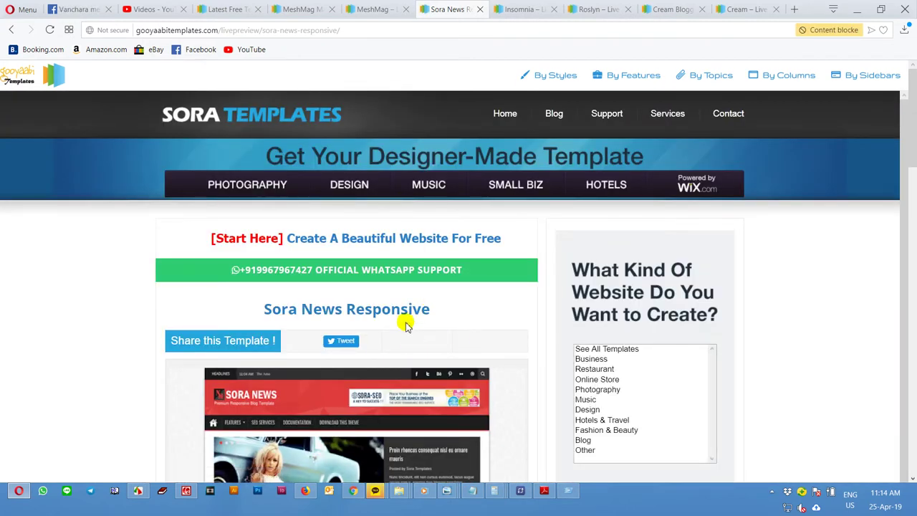
scroll(406, 323, down, 3)
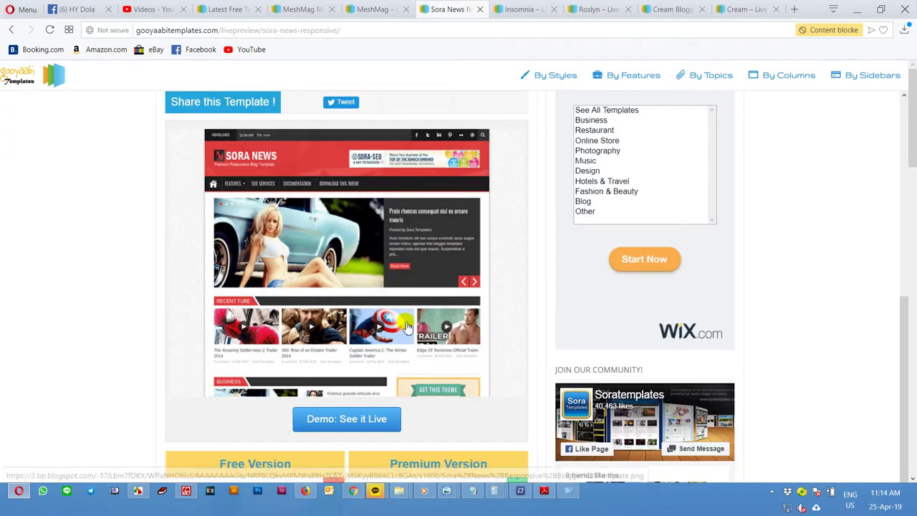
scroll(380, 421, down, 1)
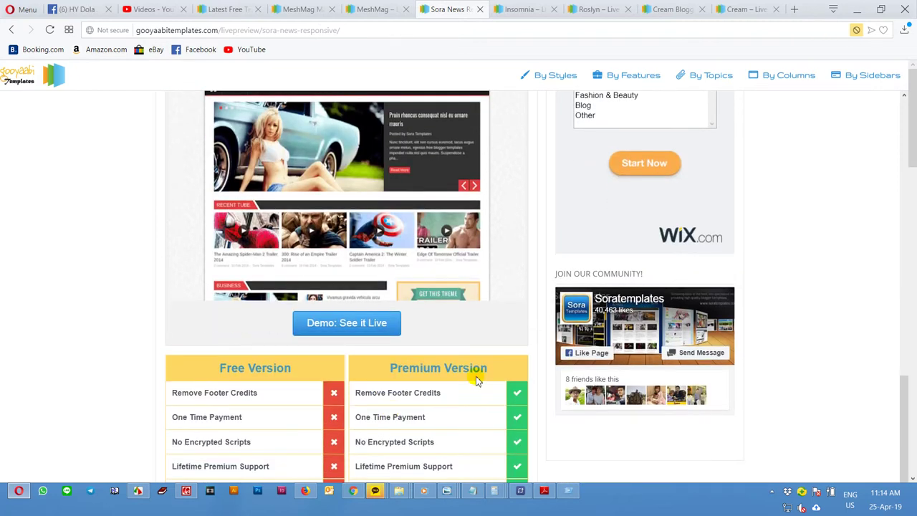
scroll(422, 303, up, 1)
scroll(439, 316, down, 1)
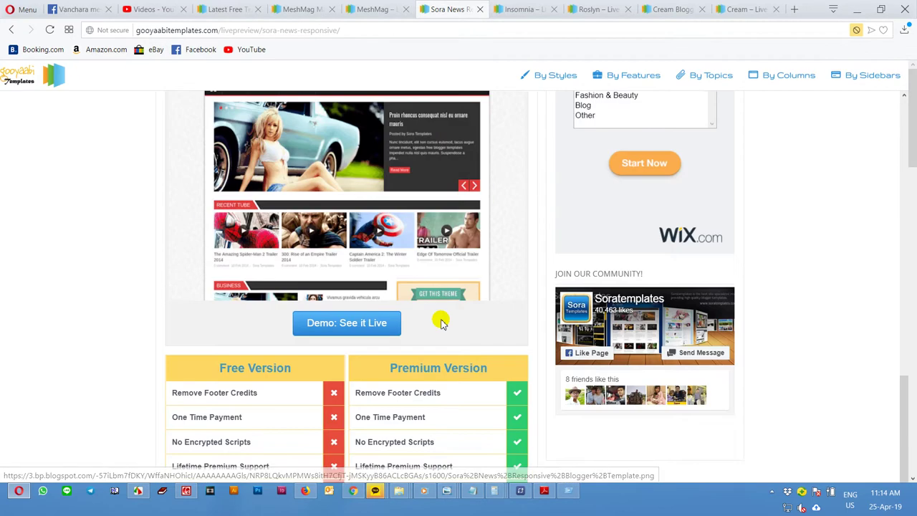
scroll(399, 374, down, 3)
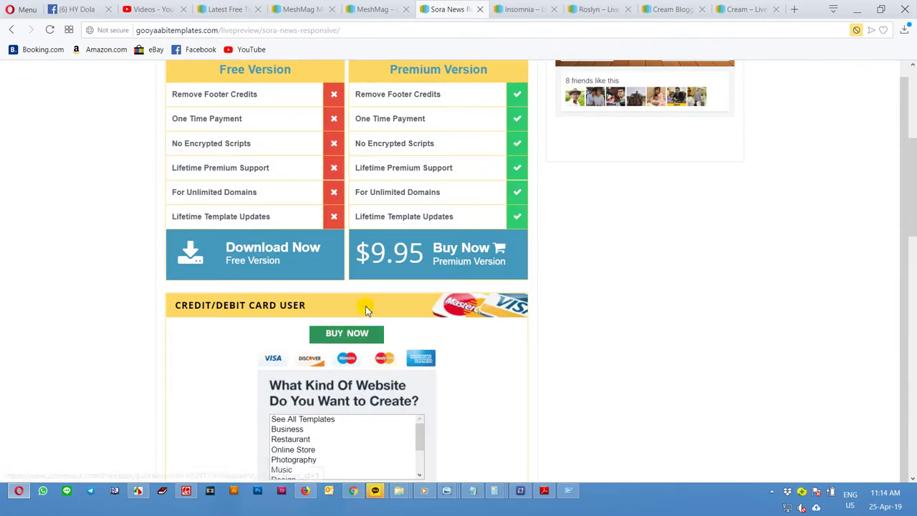
Download Sora News Free Version.zip from its Box page and show the file in its folder
click(293, 261)
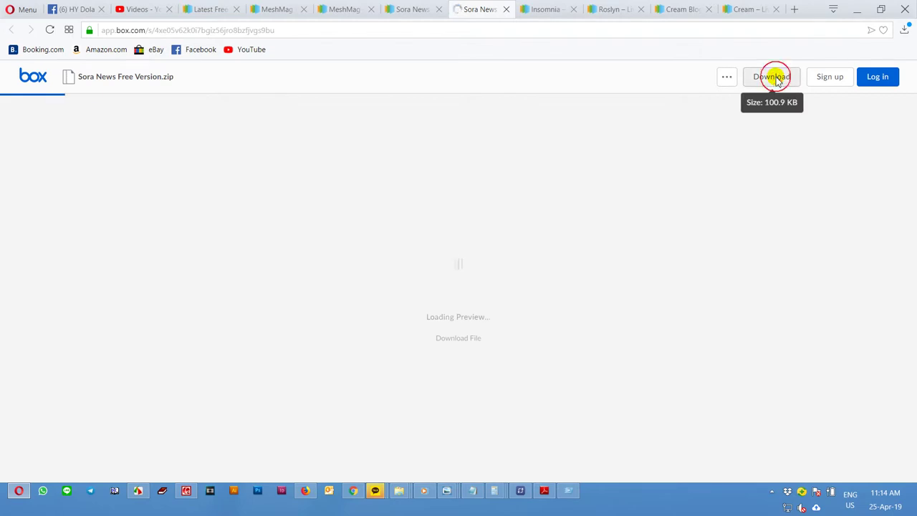
click(777, 80)
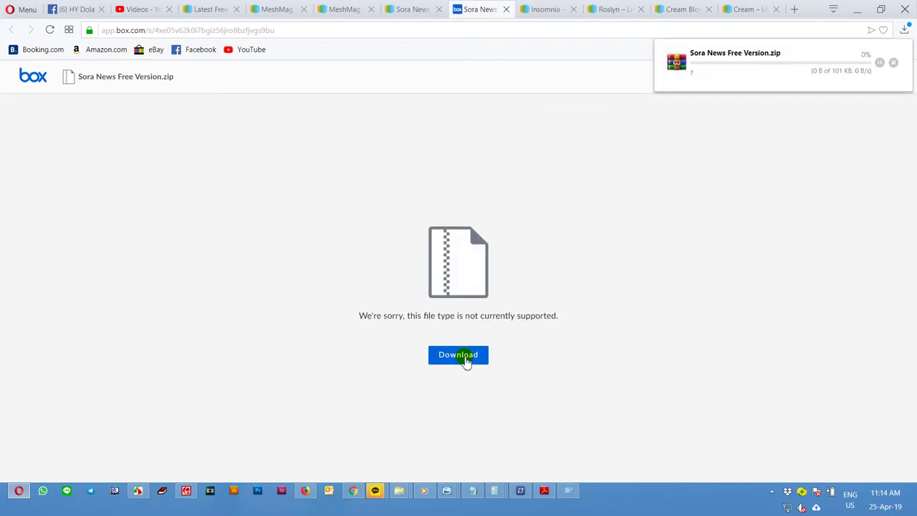
click(893, 61)
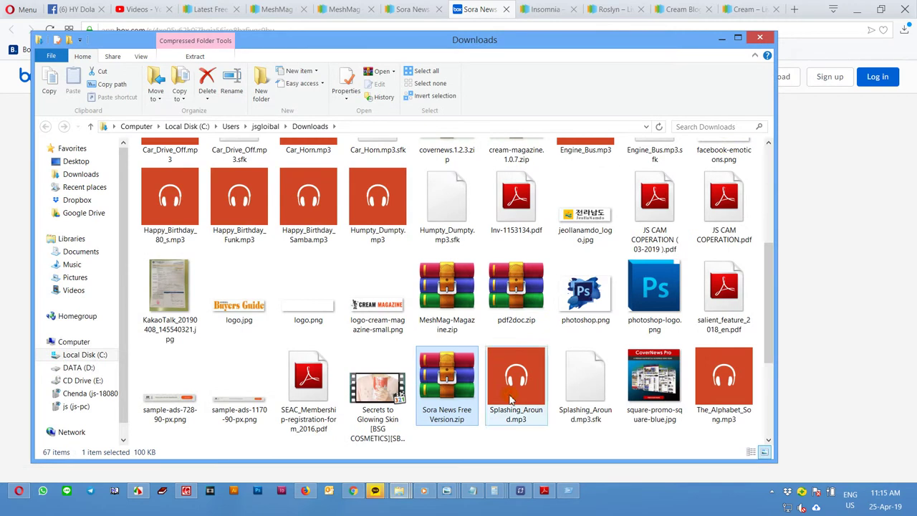
Open MeshMag Magazine.xml from the MeshMag-Magazine folder for editing in Notepad
click(738, 36)
click(403, 215)
scroll(403, 215, up, 3)
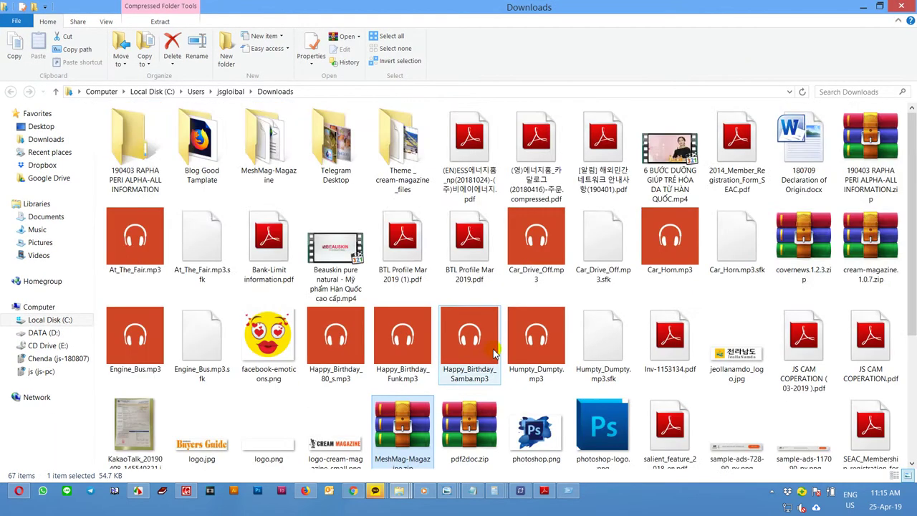
double_click(271, 156)
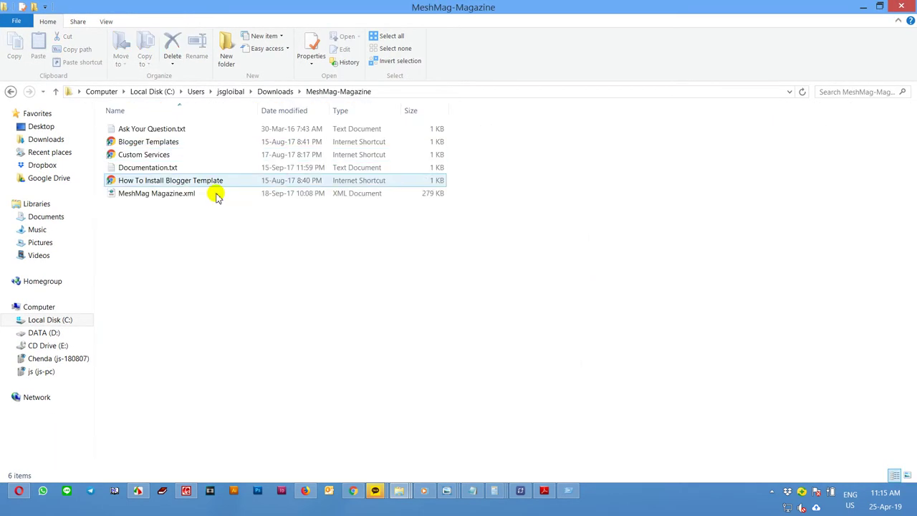
right_click(170, 200)
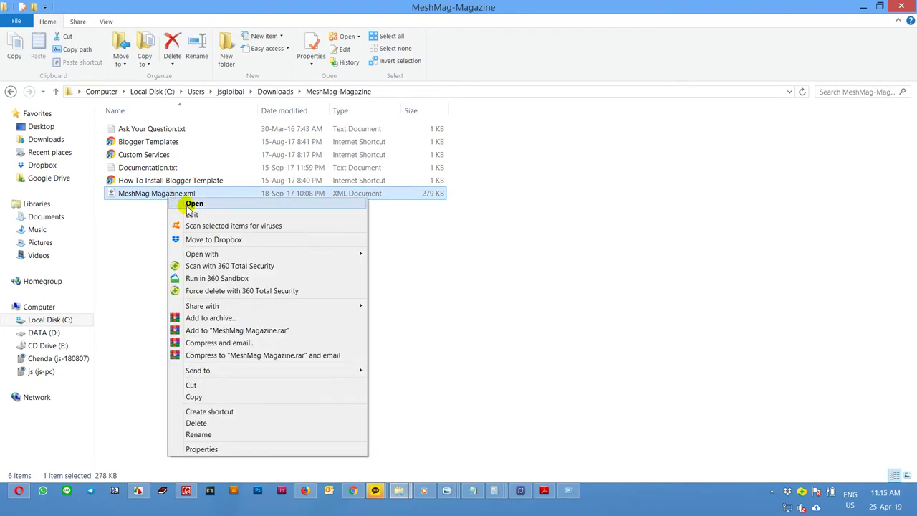
click(194, 215)
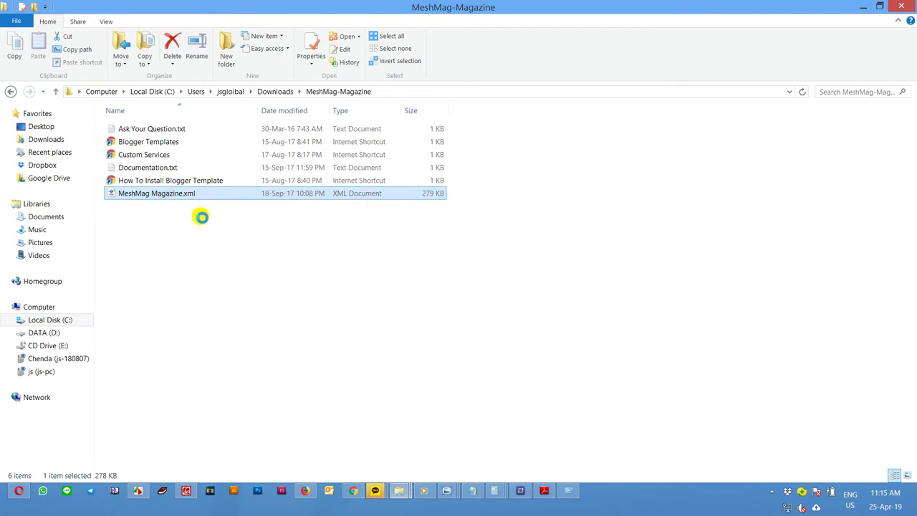
Copy the entire code of MeshMag Magazine.xml
key(ctrl+a)
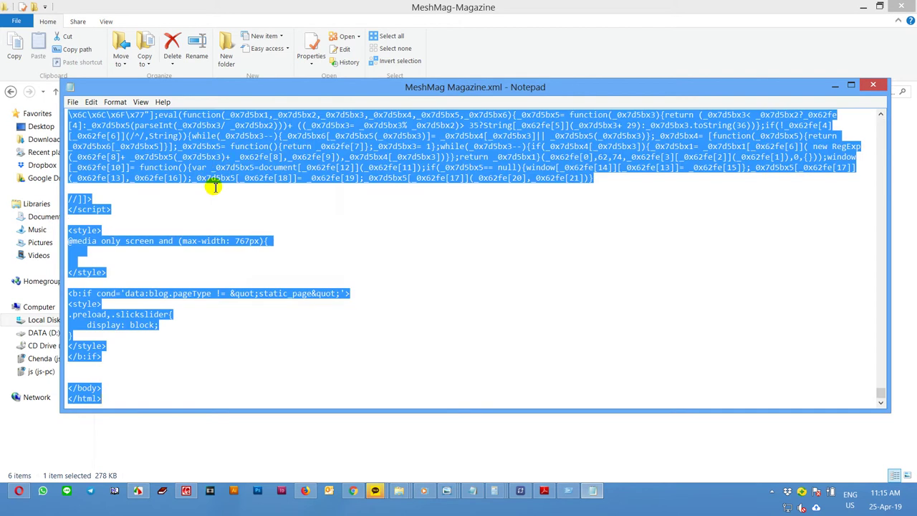
right_click(222, 170)
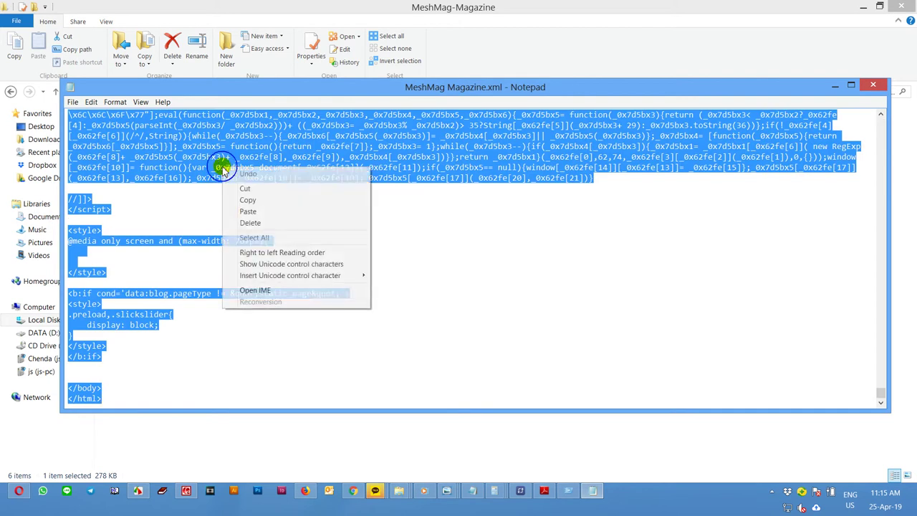
click(246, 200)
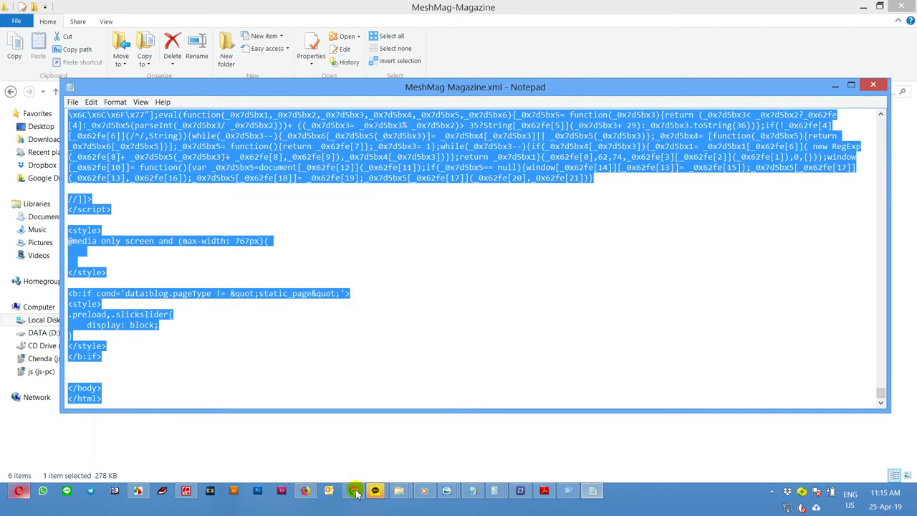
Switch to Blogger in Firefox and open the DIAPIA-CAMBODIA-KOREA-PRODUCTS blog's theme for HTML editing
click(308, 490)
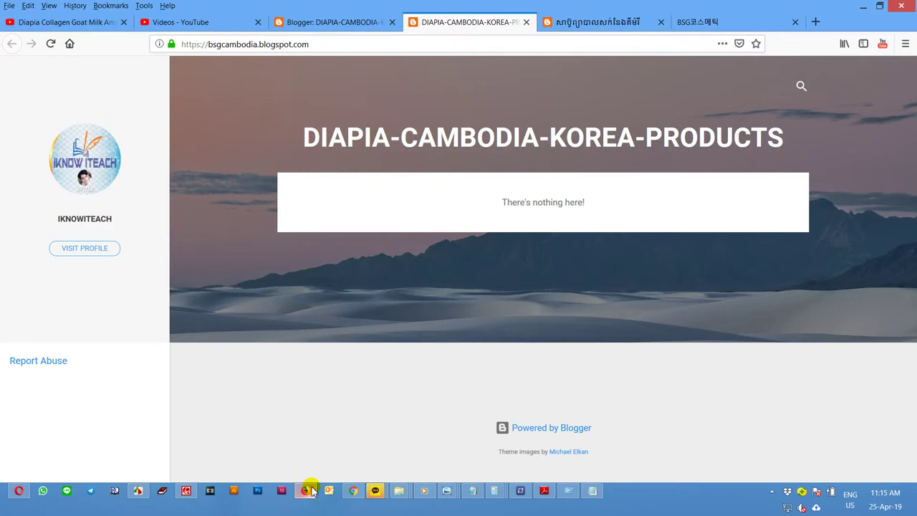
click(337, 22)
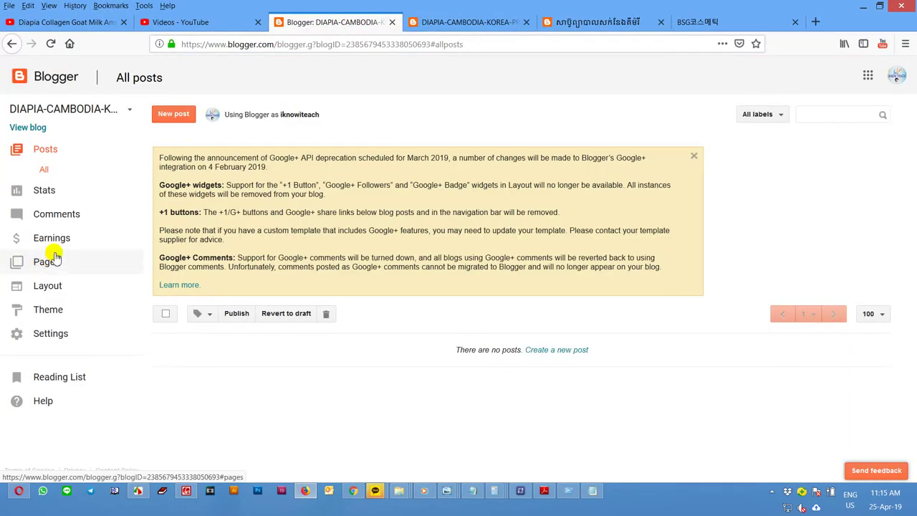
click(56, 285)
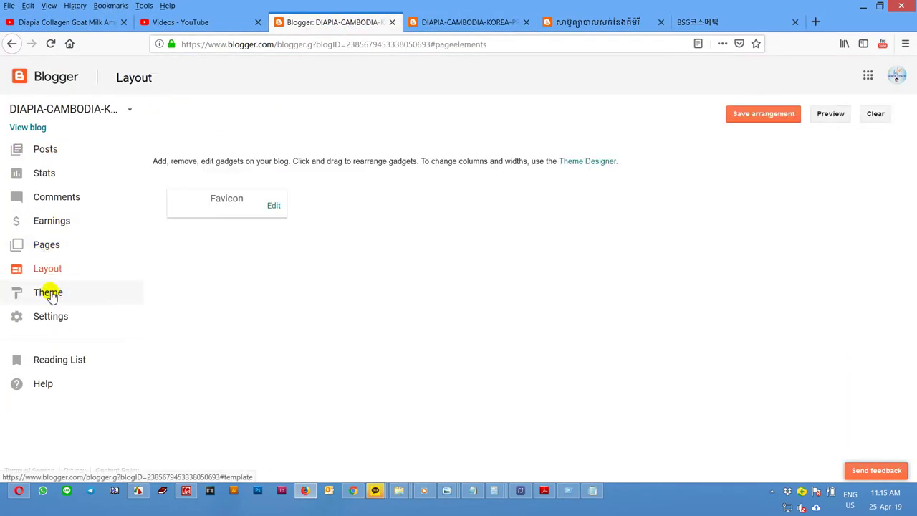
click(49, 294)
scroll(416, 345, down, 3)
scroll(415, 348, down, 1)
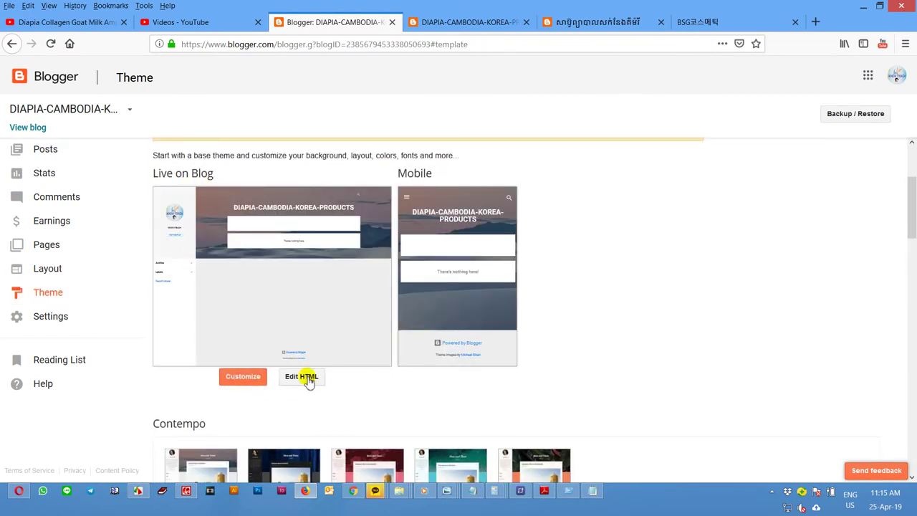
click(305, 377)
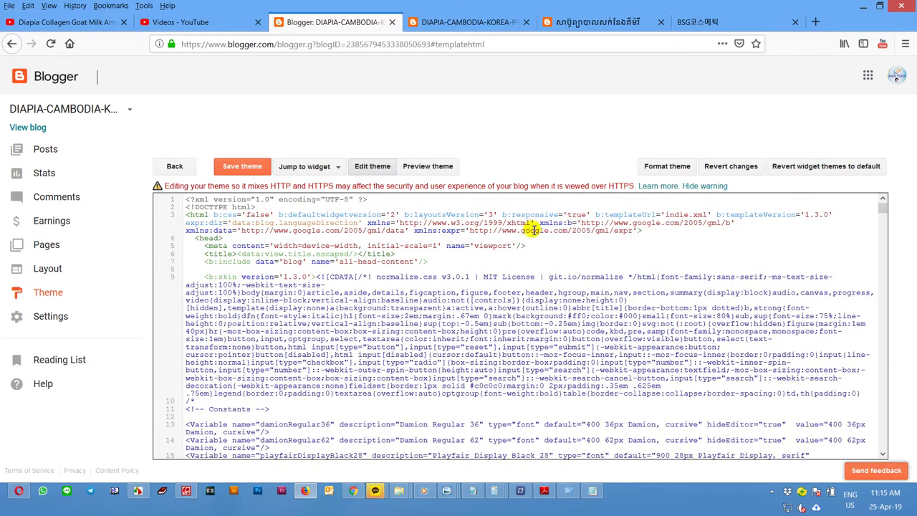
Replace all of the theme's HTML with the copied MeshMag Magazine code and save the theme
key(ctrl+a)
right_click(528, 236)
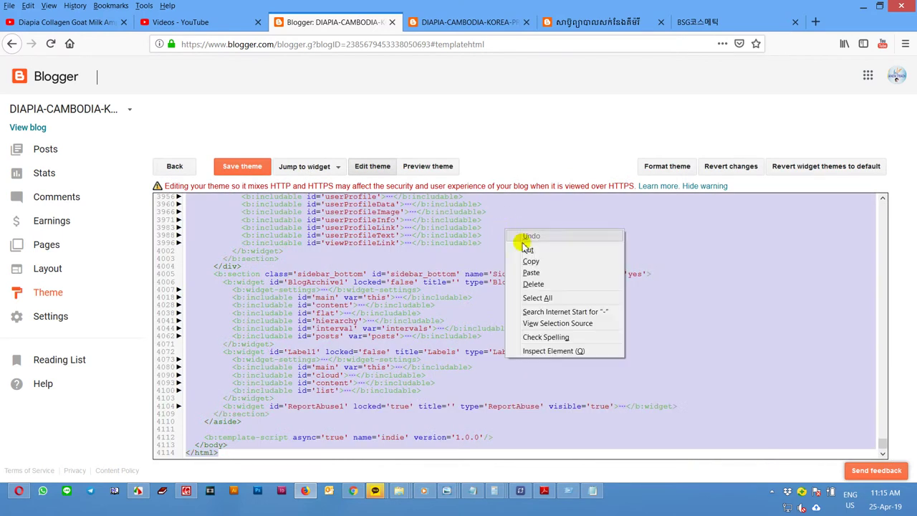
click(536, 278)
key(ctrl+v)
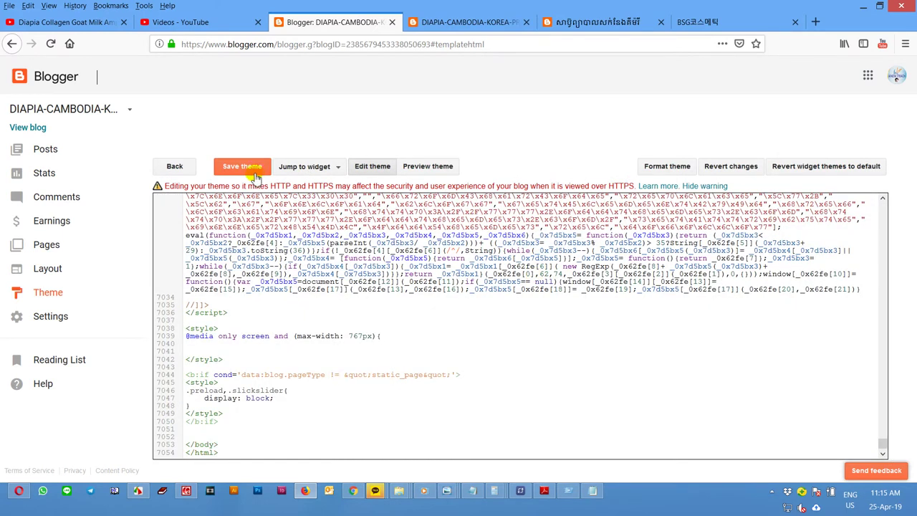
click(244, 166)
Reload bsgcambodia.blogspot.com and look over the blog with its new theme
click(450, 22)
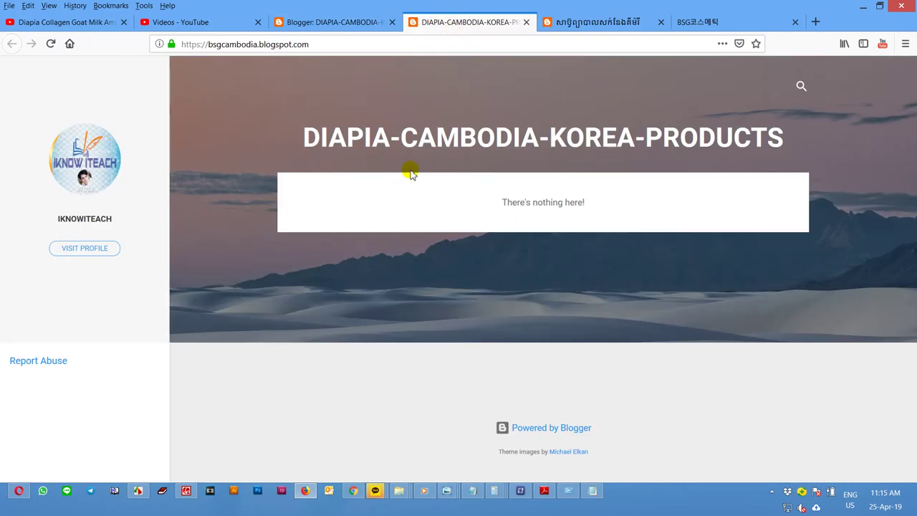
click(51, 43)
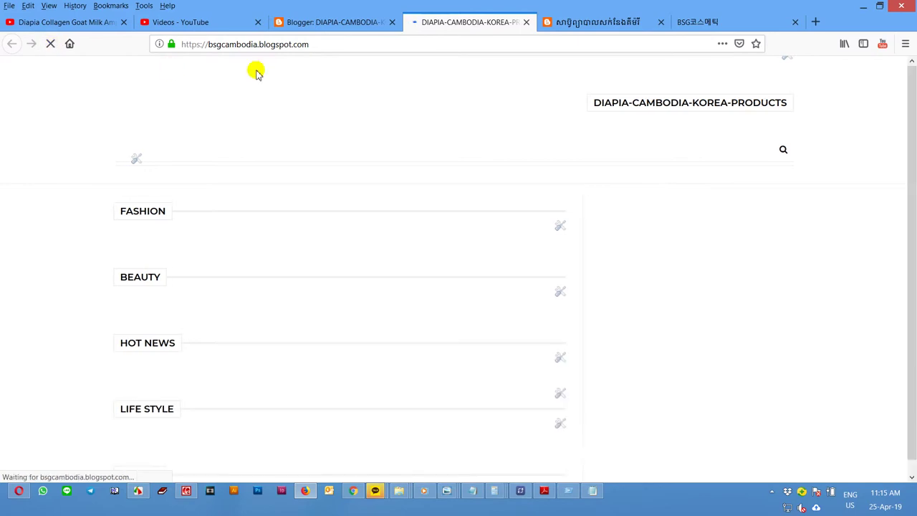
drag(914, 100, 900, 61)
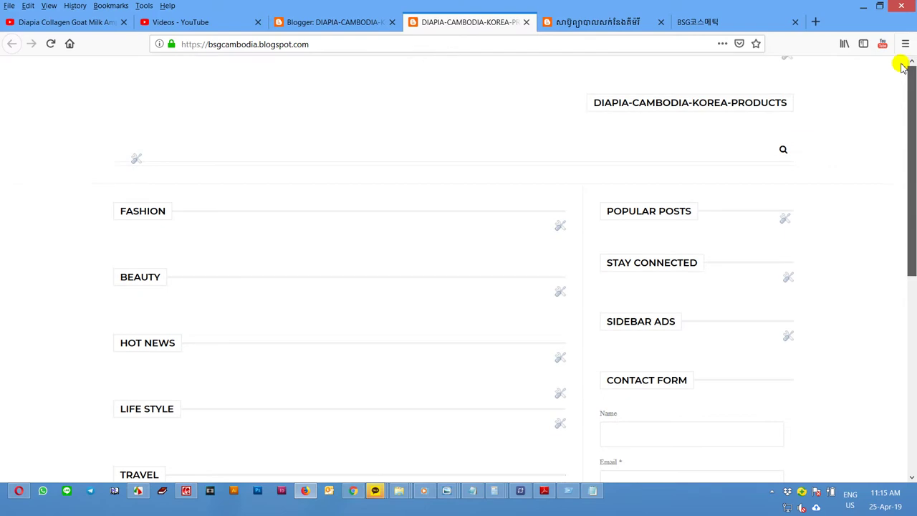
Open the blog's Layout, clear the unsaved arrangement changes, and examine its gadget sections from the sidebars to the Page Body
click(320, 17)
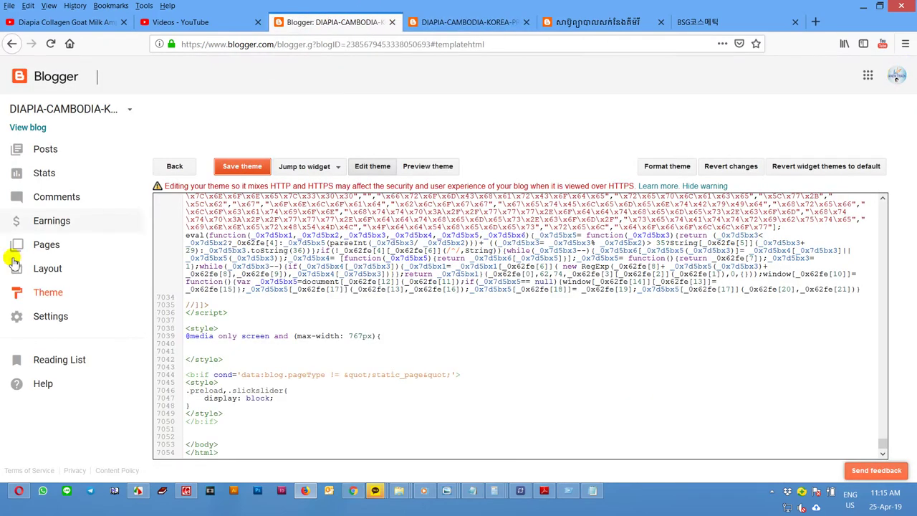
click(43, 271)
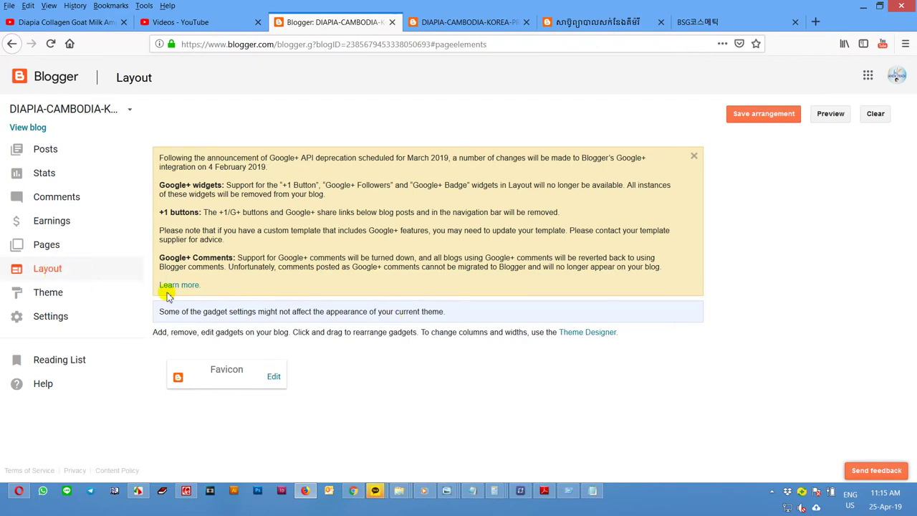
click(876, 113)
scroll(606, 327, down, 4)
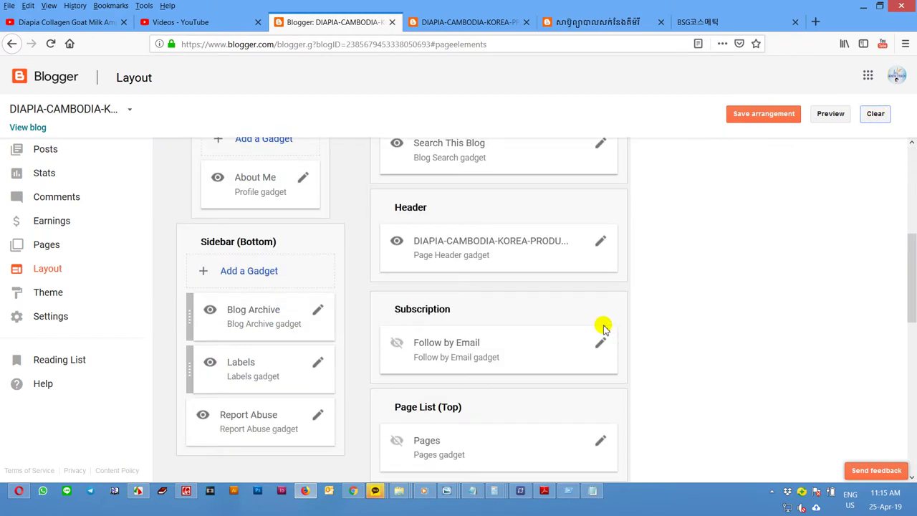
scroll(605, 327, down, 1)
scroll(605, 327, up, 3)
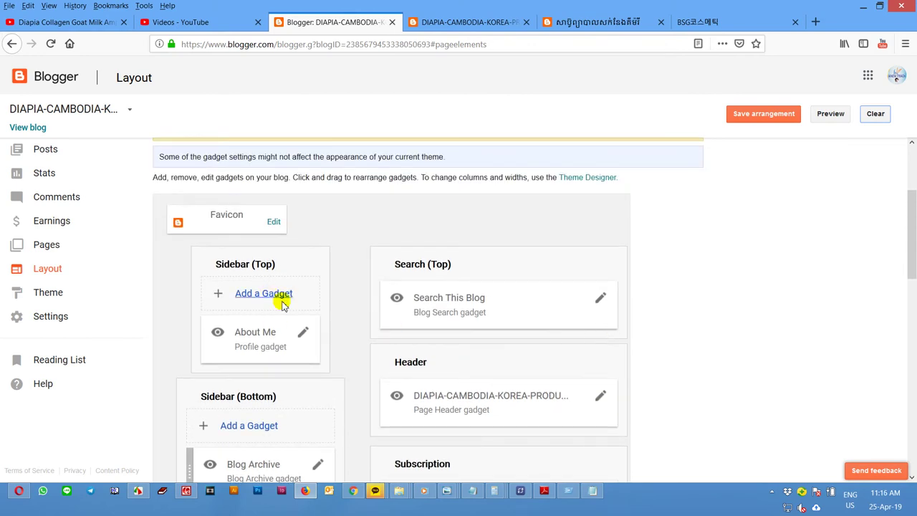
scroll(296, 348, down, 1)
scroll(297, 349, down, 1)
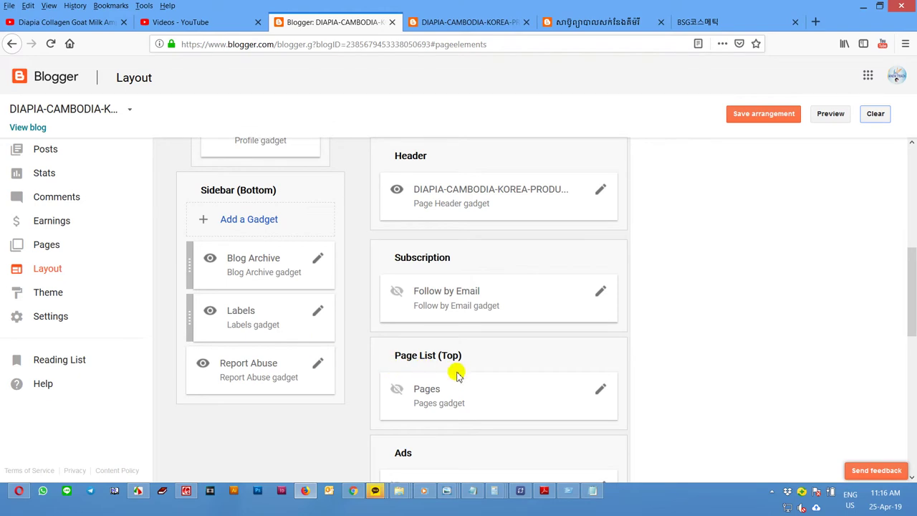
scroll(457, 374, down, 2)
scroll(490, 333, down, 2)
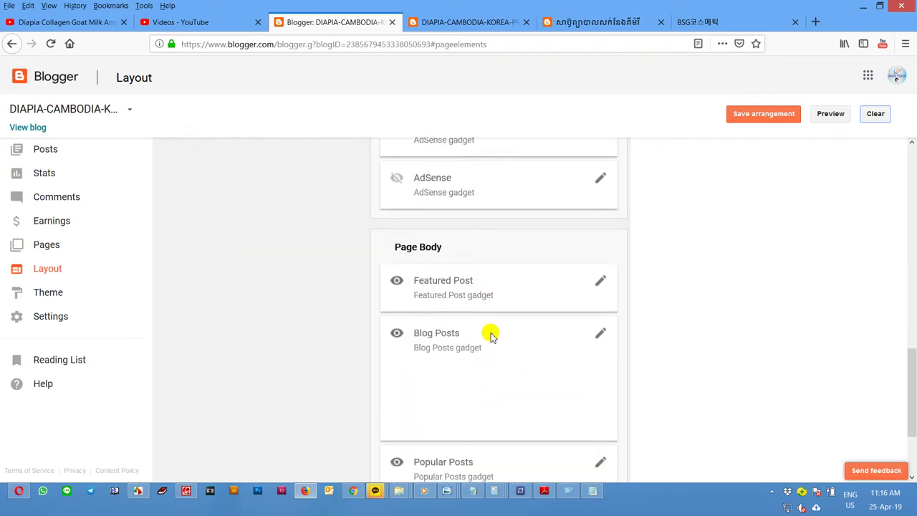
scroll(492, 336, down, 2)
scroll(491, 335, up, 10)
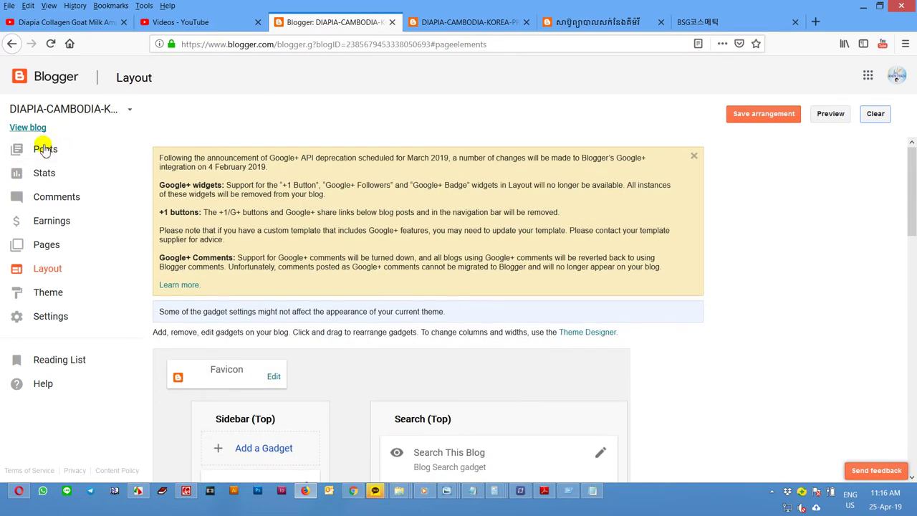
Start a new blog post and choose to upload images from the BSG PHOTO folder inside Draft-Document
click(45, 152)
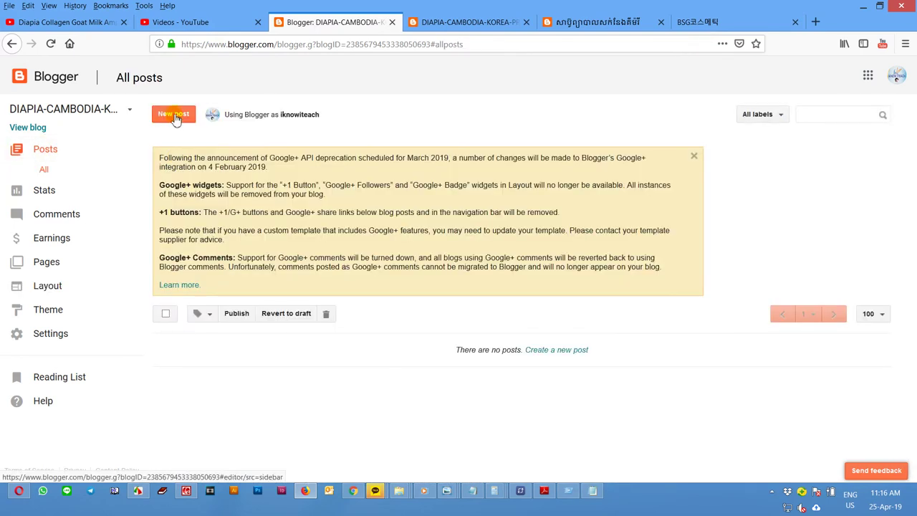
click(176, 118)
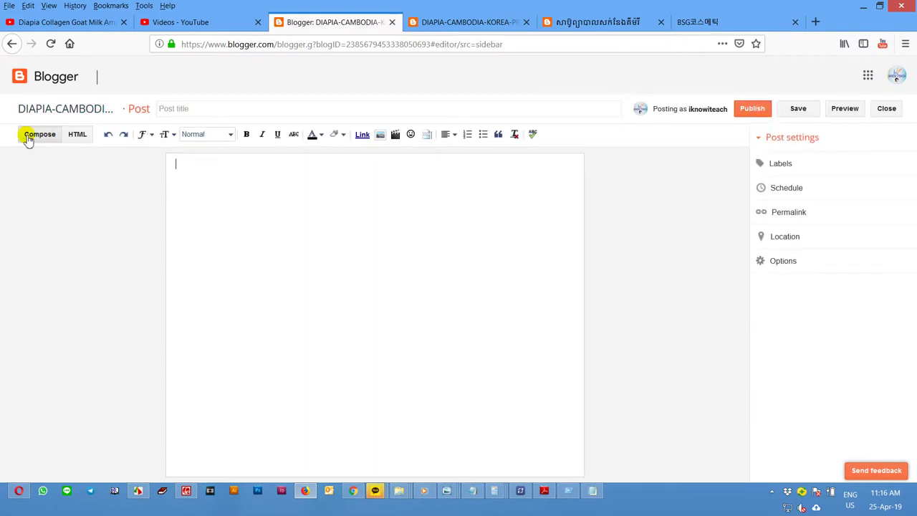
click(382, 135)
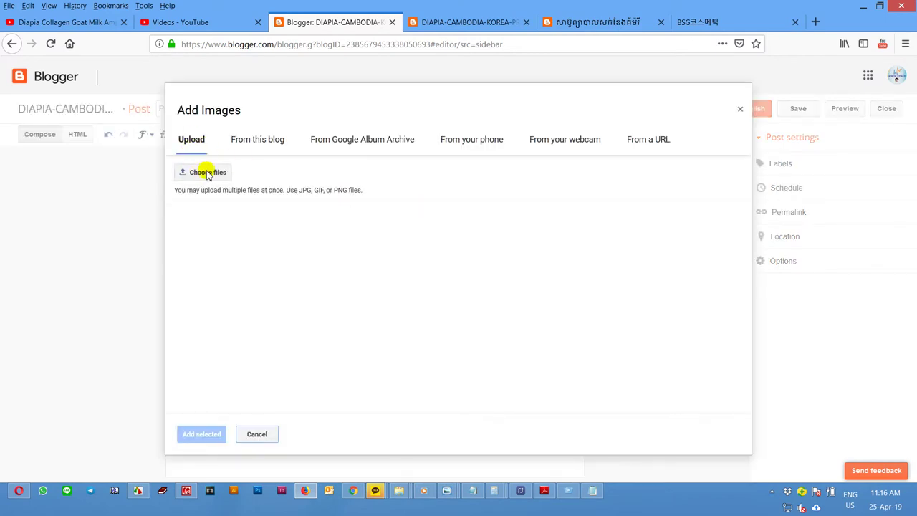
click(207, 173)
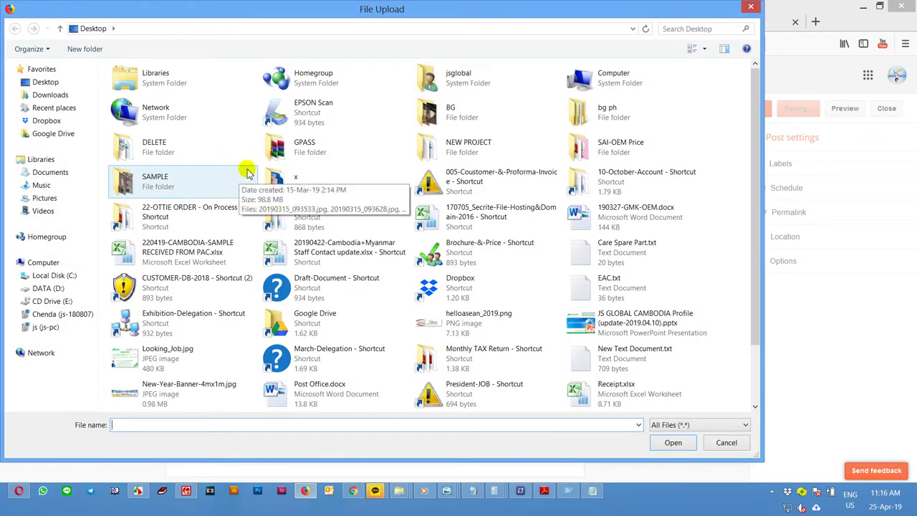
double_click(348, 283)
double_click(147, 138)
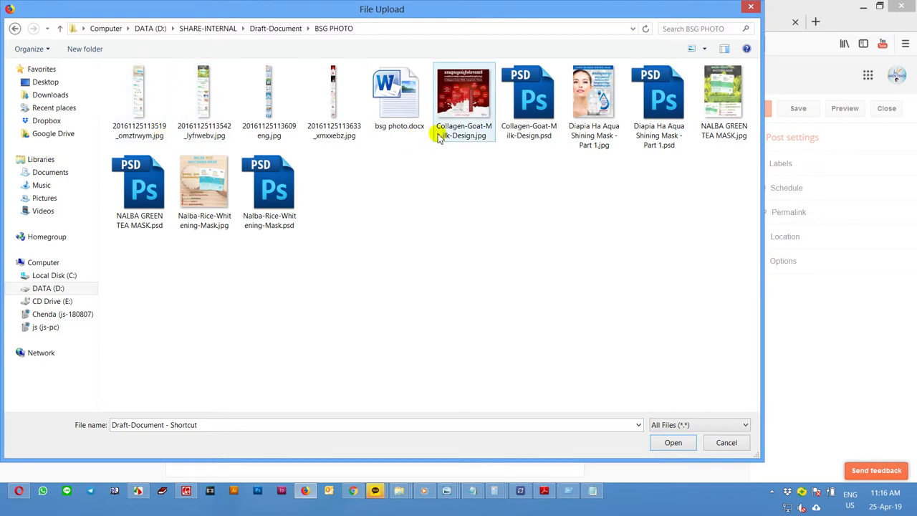
click(463, 133)
click(465, 134)
key(ctrl+c)
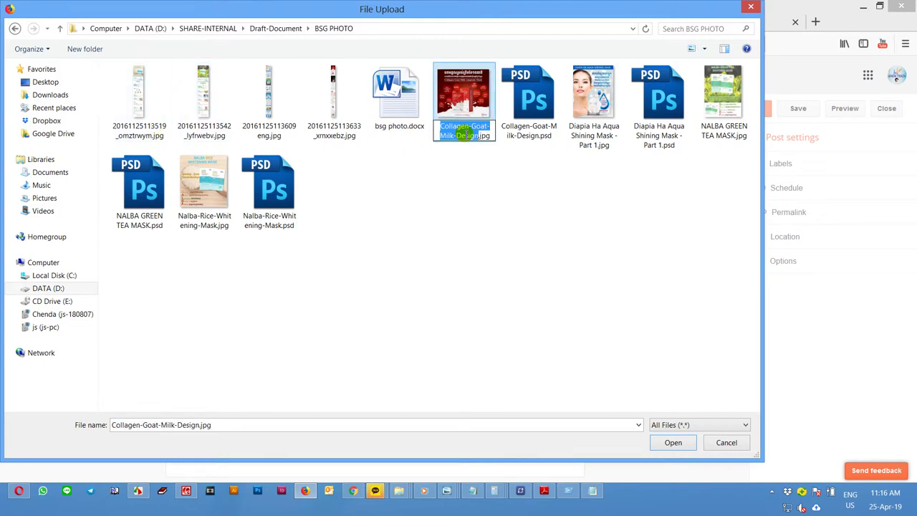
ctrl+click(332, 98)
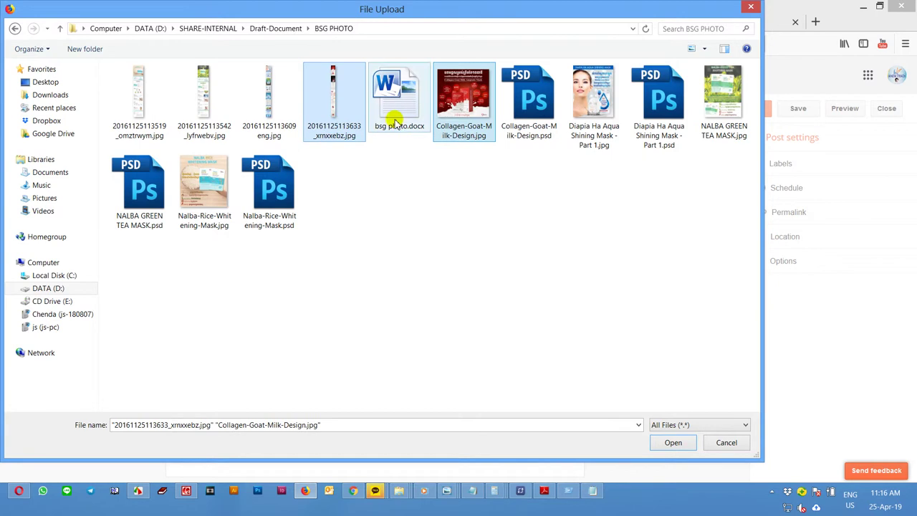
click(334, 131)
key(ctrl+v)
text(D)
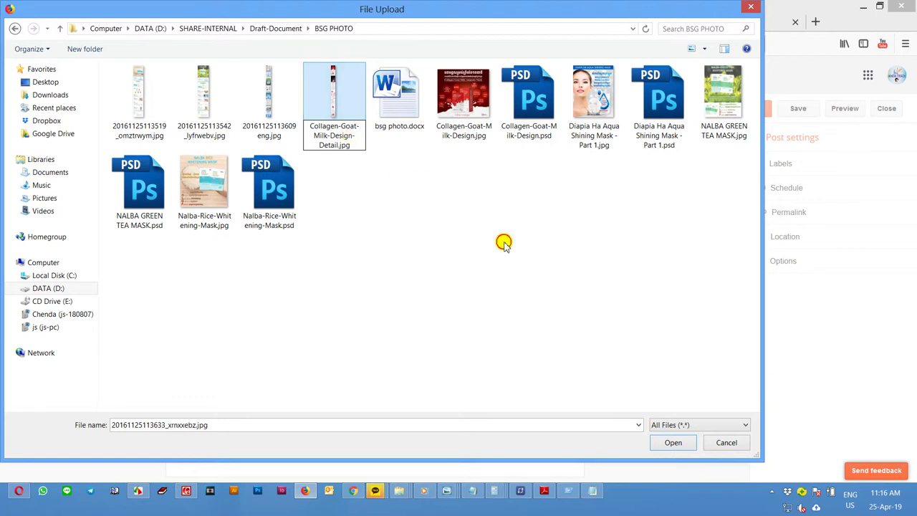
Upload Collagen-Goat-Milk-Design.jpg and Collagen-Goat-Milk-Design-Detail.jpg and insert both images into the post
click(402, 135)
ctrl+click(527, 154)
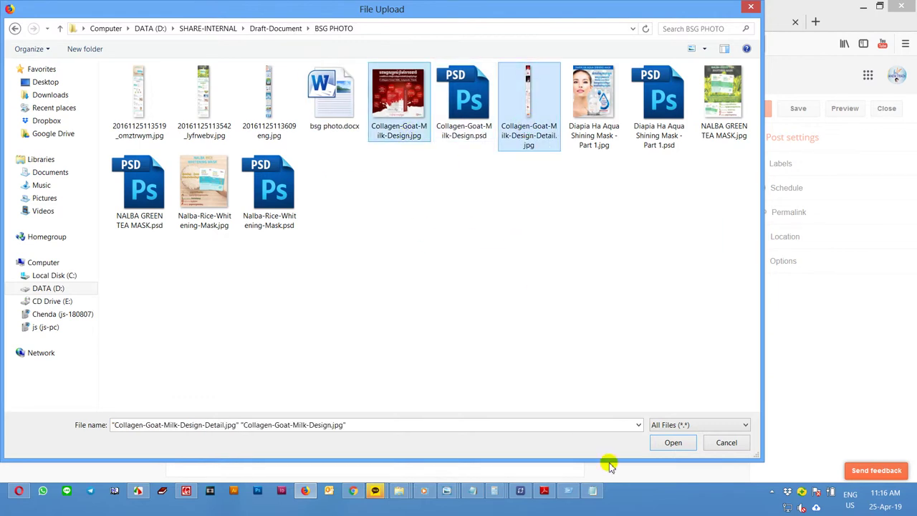
click(663, 440)
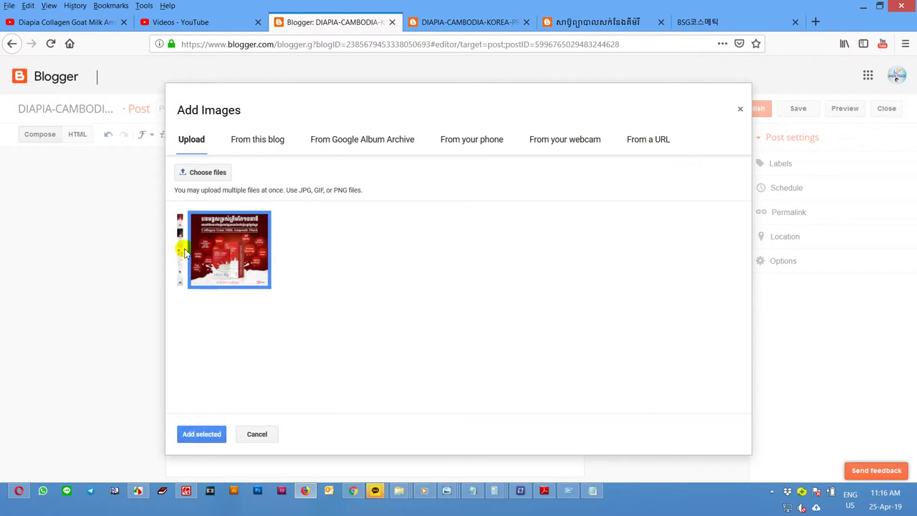
click(180, 251)
click(202, 434)
Move the Collagen-Goat-Milk-Design image above the detail image, adding blank lines at the start of the post's HTML for it
click(393, 374)
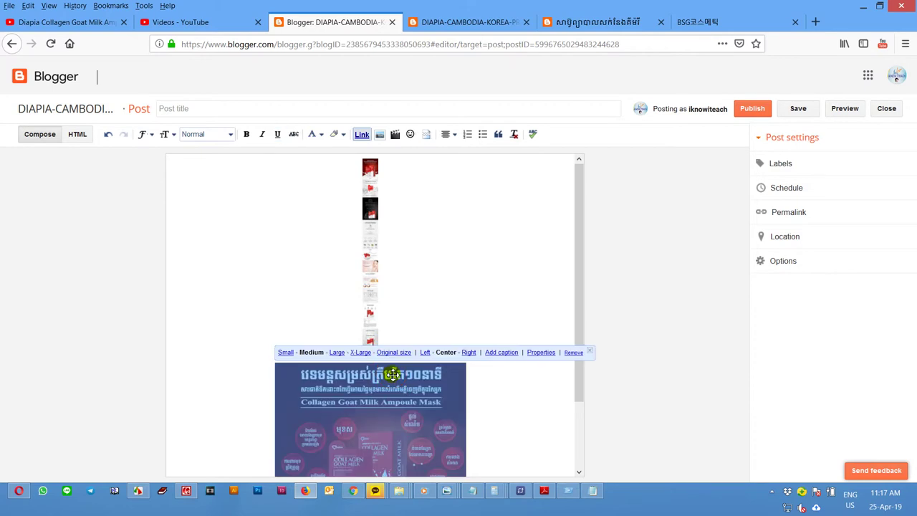
key(Delete)
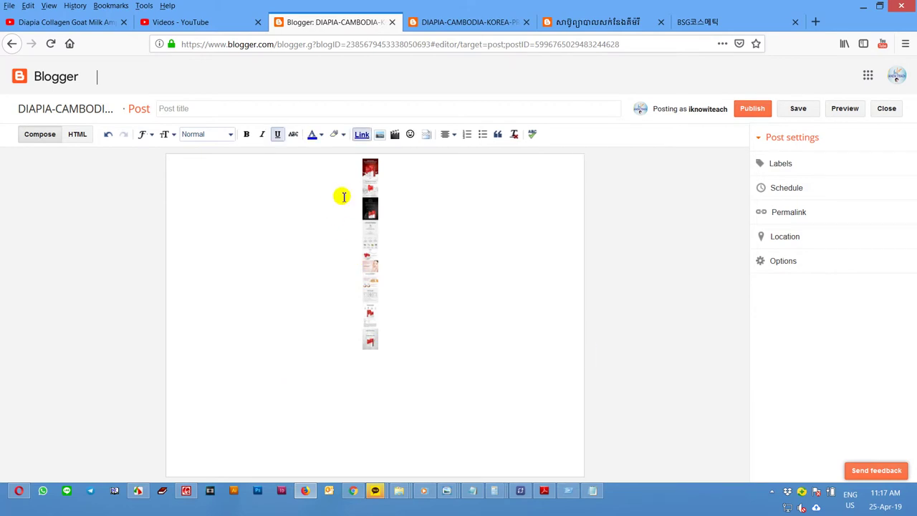
click(81, 134)
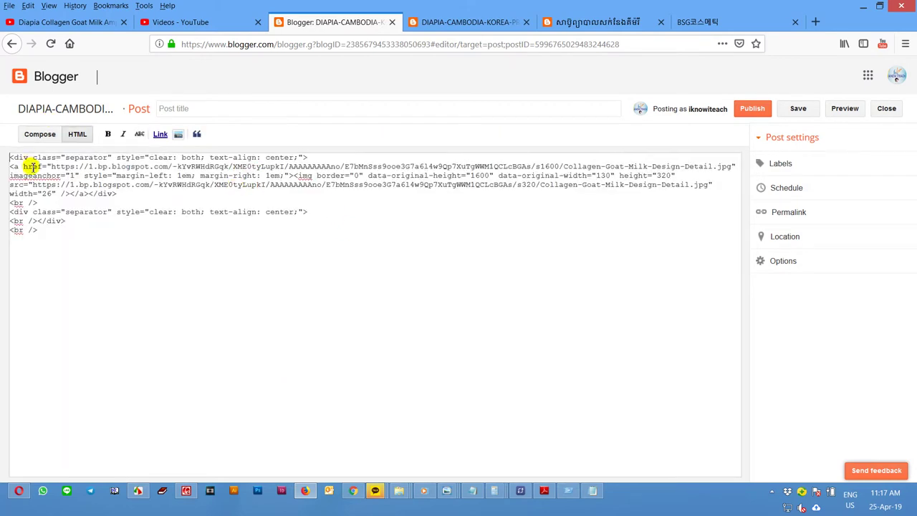
key(Return)
key(Return)
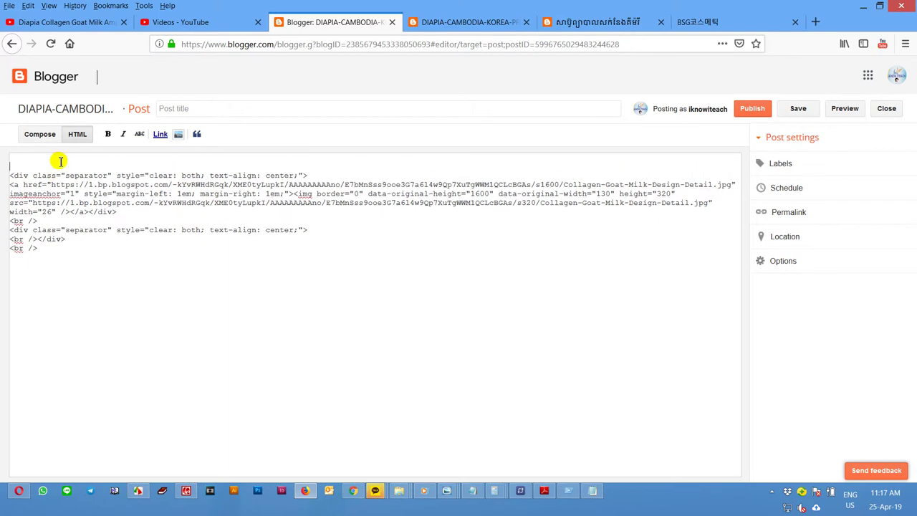
click(51, 135)
drag(239, 164, 136, 162)
key(ctrl+v)
Set the main product image to X-Large and the tall detail image to Original size
click(366, 236)
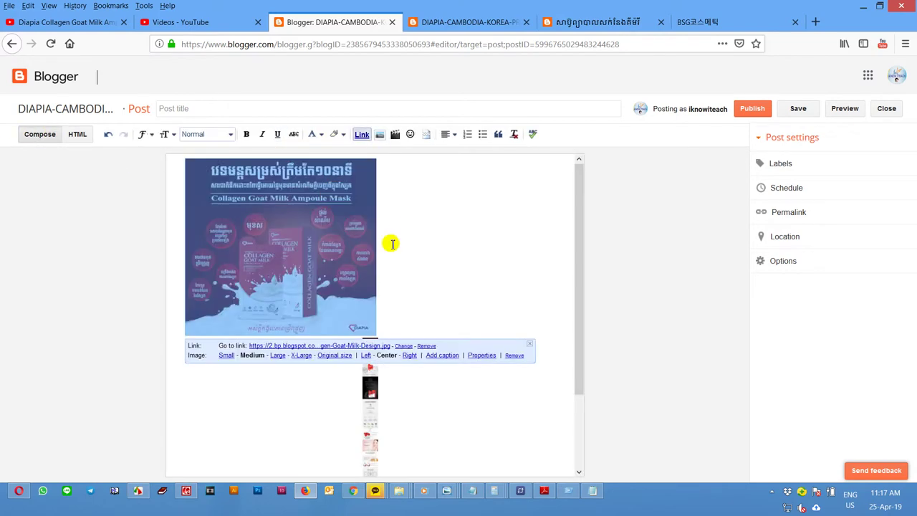
click(302, 356)
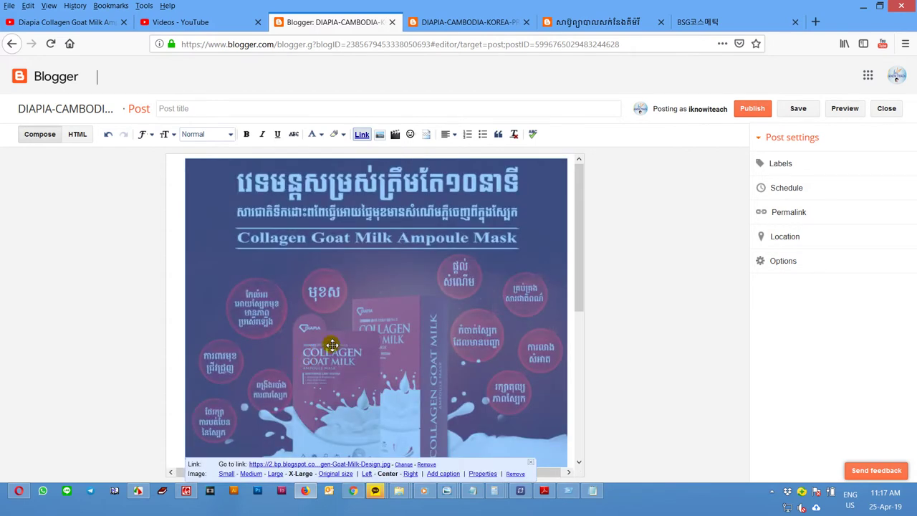
scroll(374, 320, down, 5)
click(375, 325)
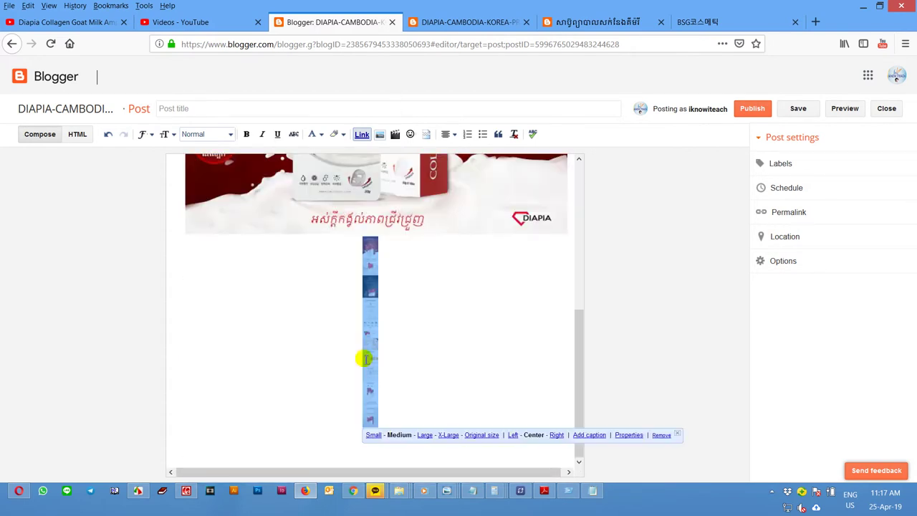
click(450, 435)
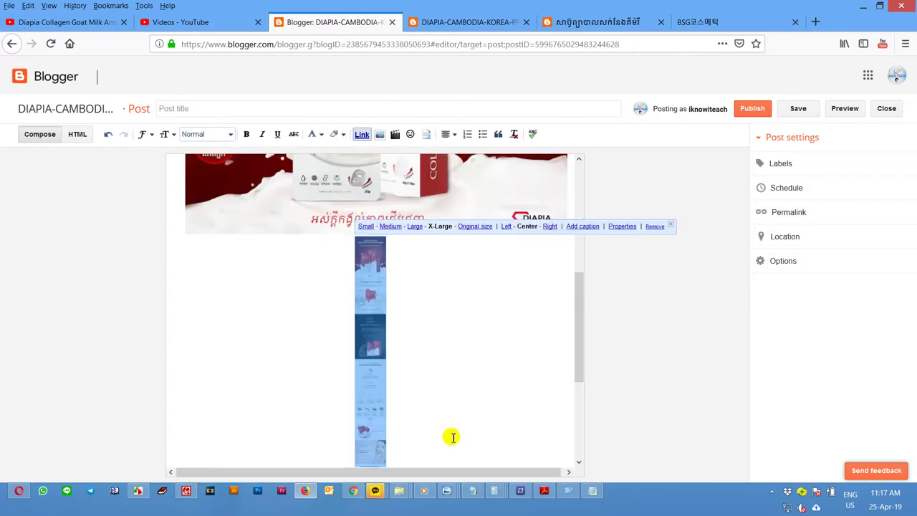
click(475, 226)
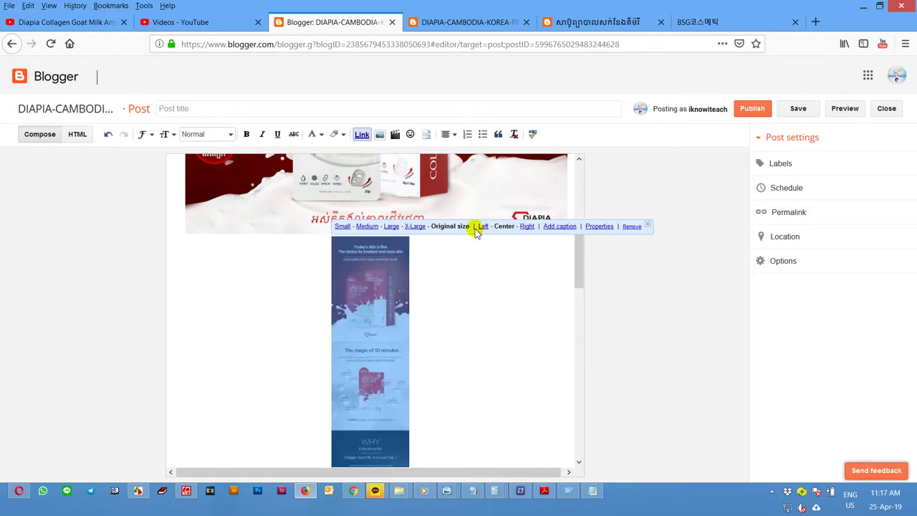
Add the label Mask Pack to the post and check its other post settings
click(866, 170)
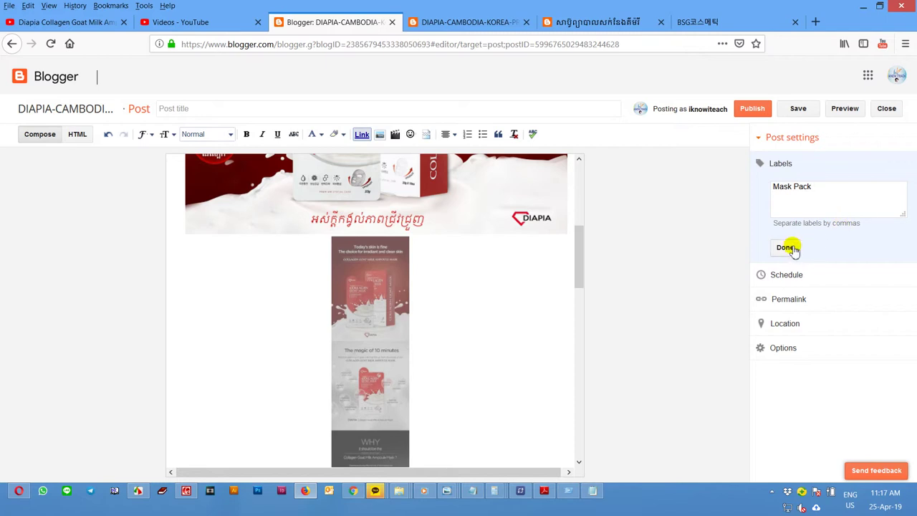
click(780, 349)
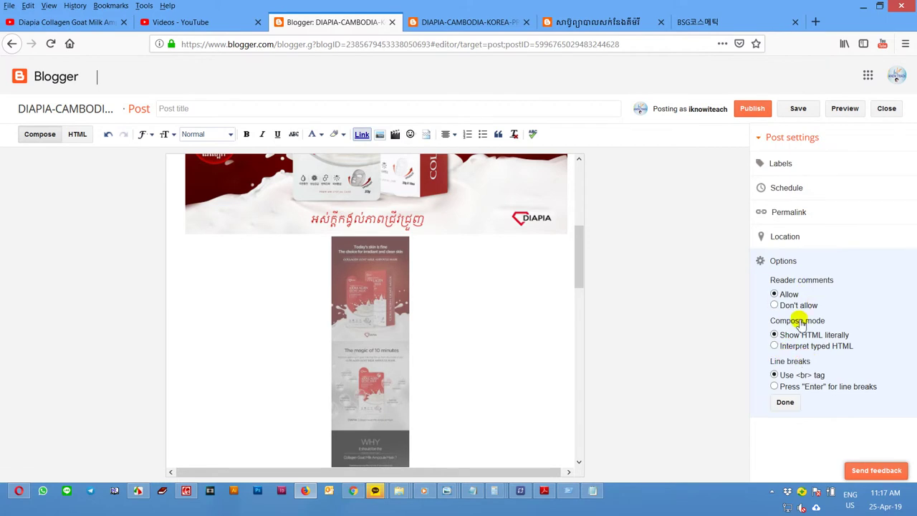
click(806, 189)
click(810, 166)
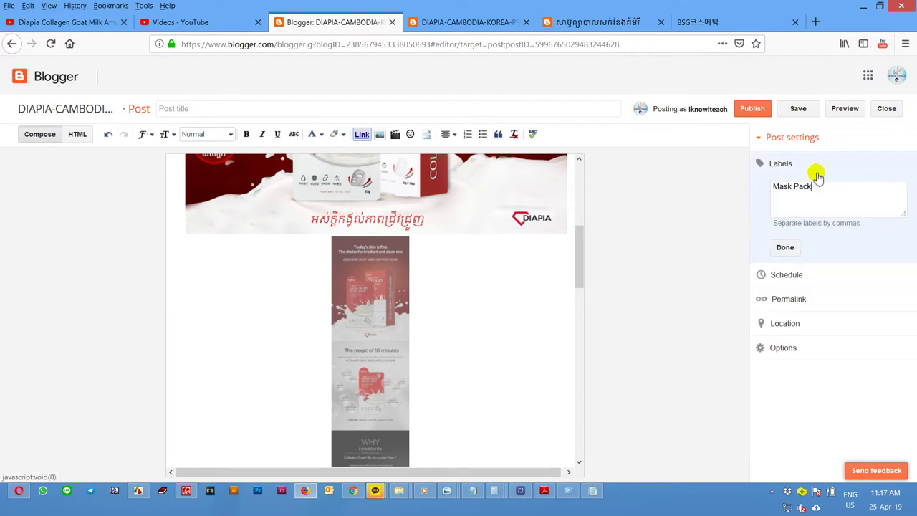
Title the post "Collagen Goat Milk Ampoule Mask" and publish it
scroll(483, 263, up, 5)
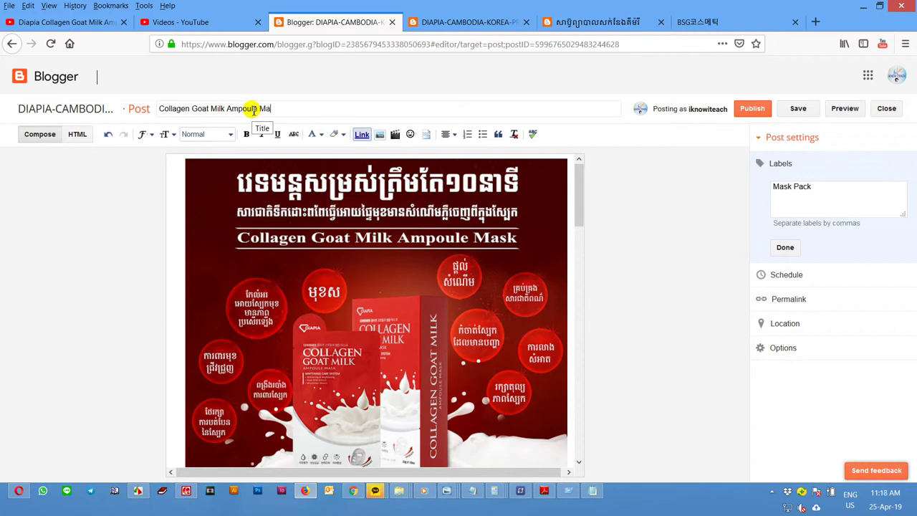
click(749, 110)
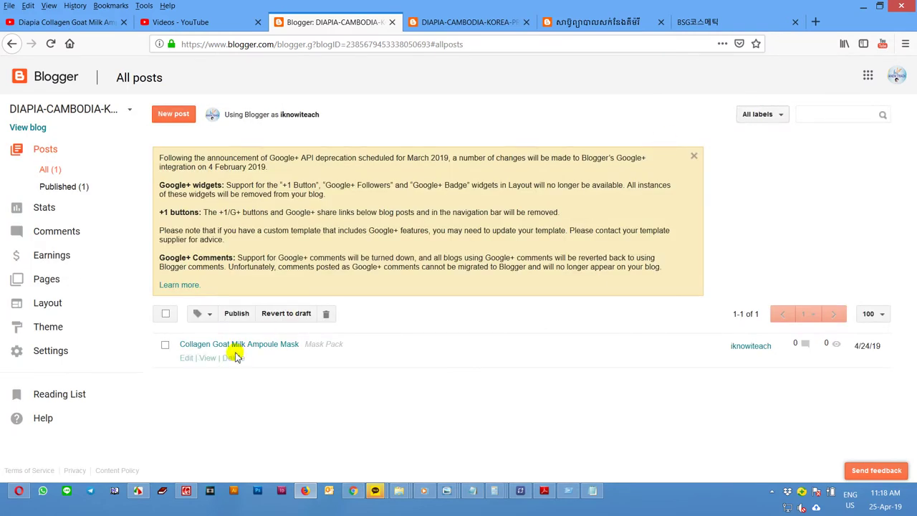
View the published Collagen Goat Milk Ampoule Mask post and look through both of its images
click(206, 360)
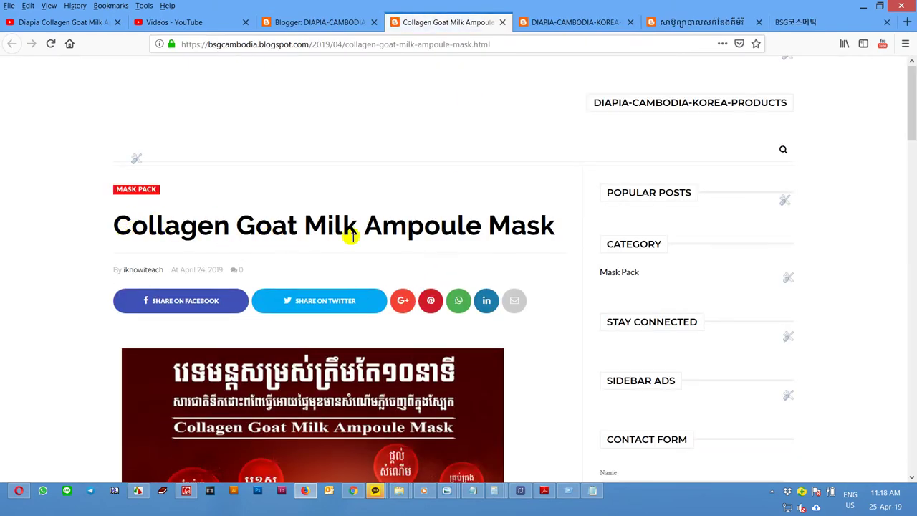
scroll(358, 323, down, 8)
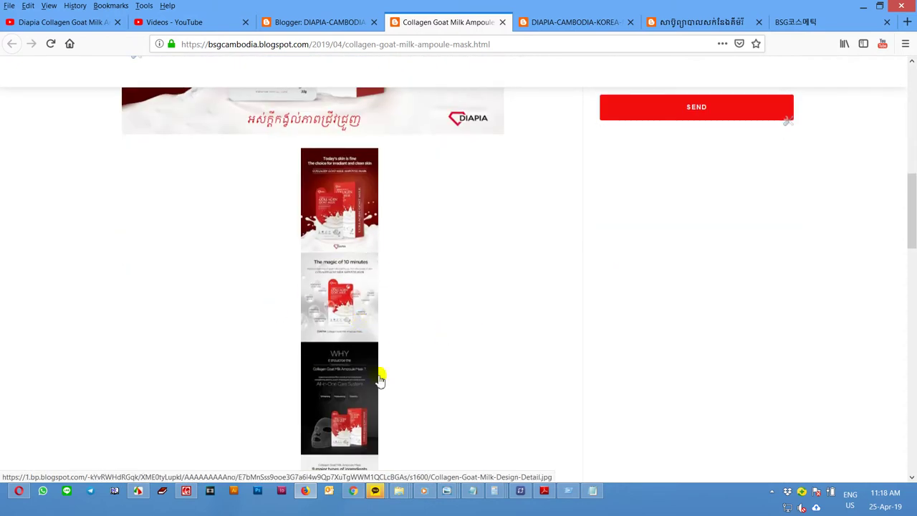
triple_click(448, 298)
scroll(433, 286, down, 5)
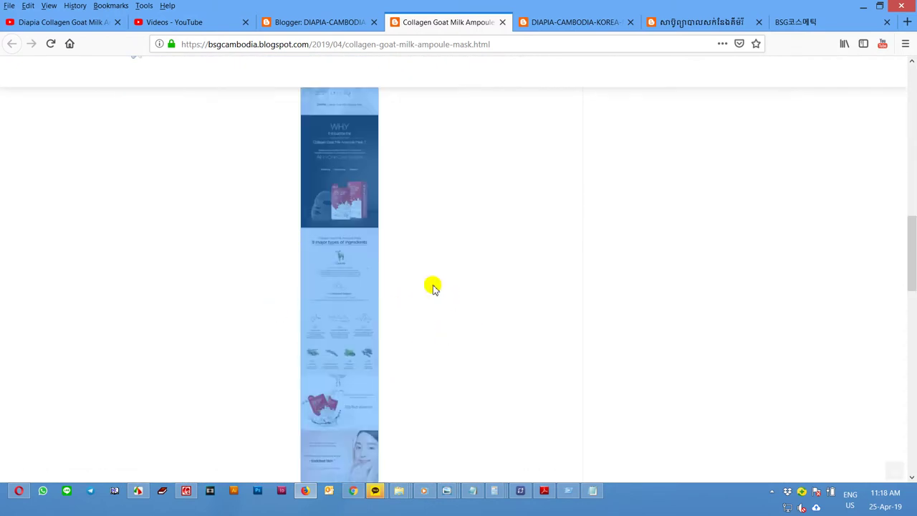
scroll(433, 286, down, 10)
Reopen the Collagen Goat Milk Ampoule Mask post for editing and select its tall detail image
click(315, 21)
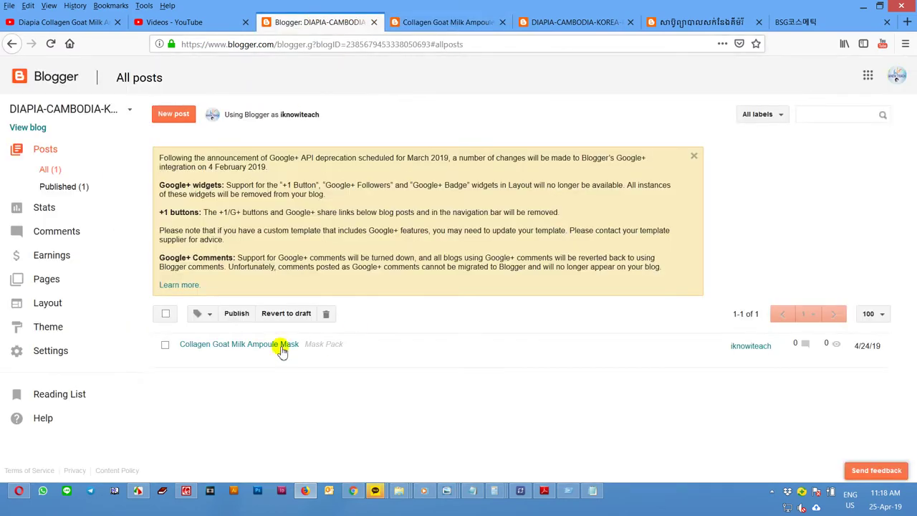
click(188, 357)
scroll(374, 319, down, 5)
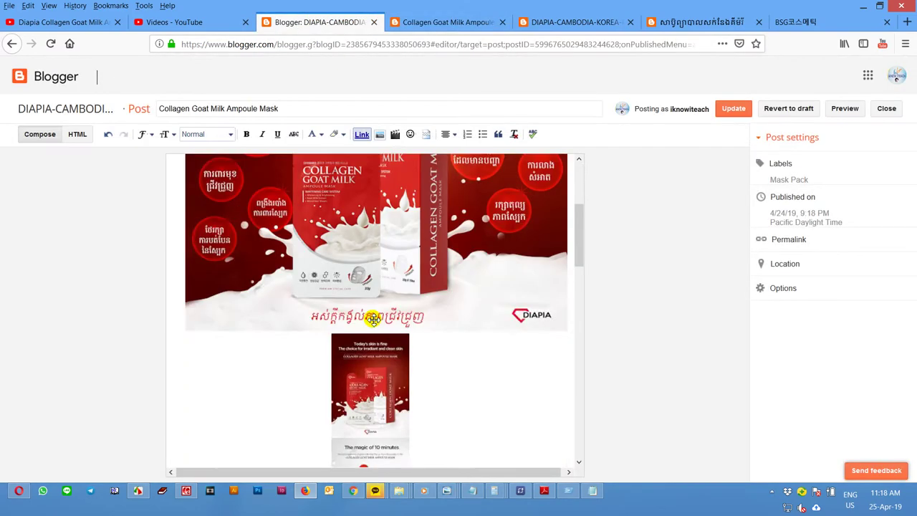
scroll(373, 319, down, 5)
click(395, 235)
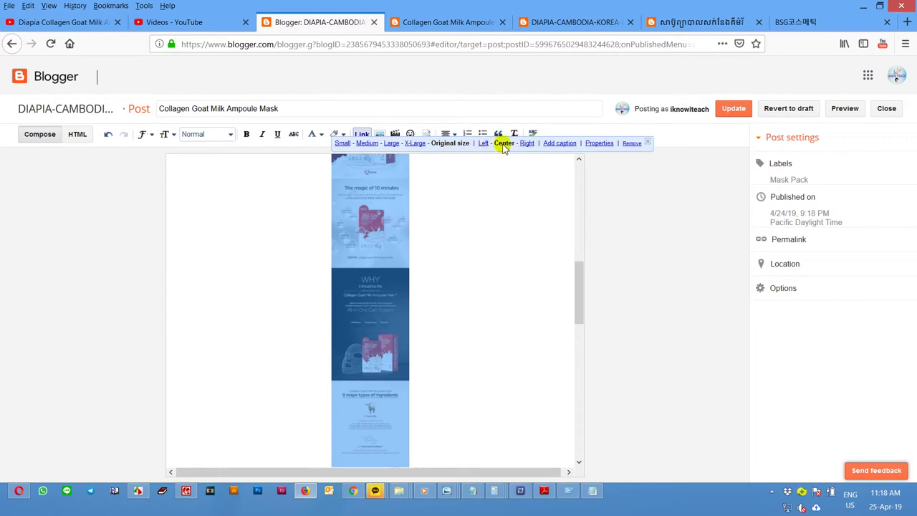
click(379, 173)
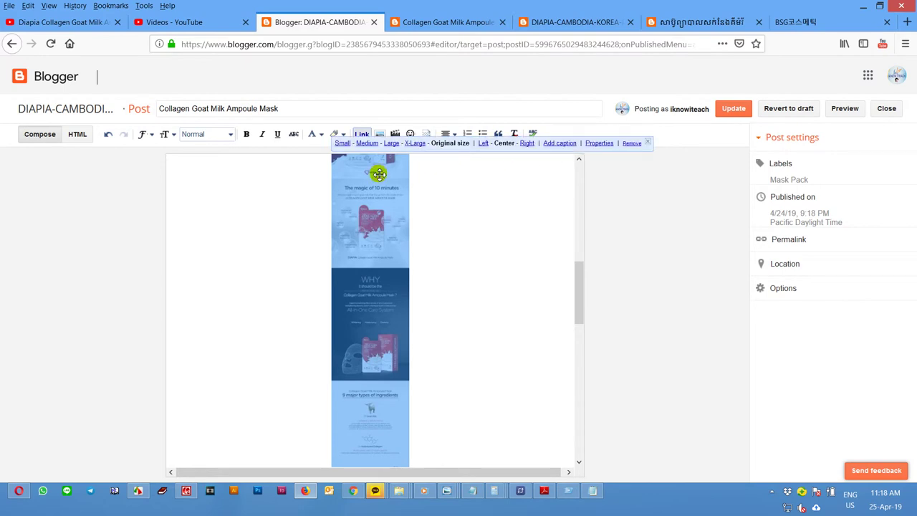
Check the detail image's size options and image properties, and close the properties without changes
scroll(428, 314, up, 6)
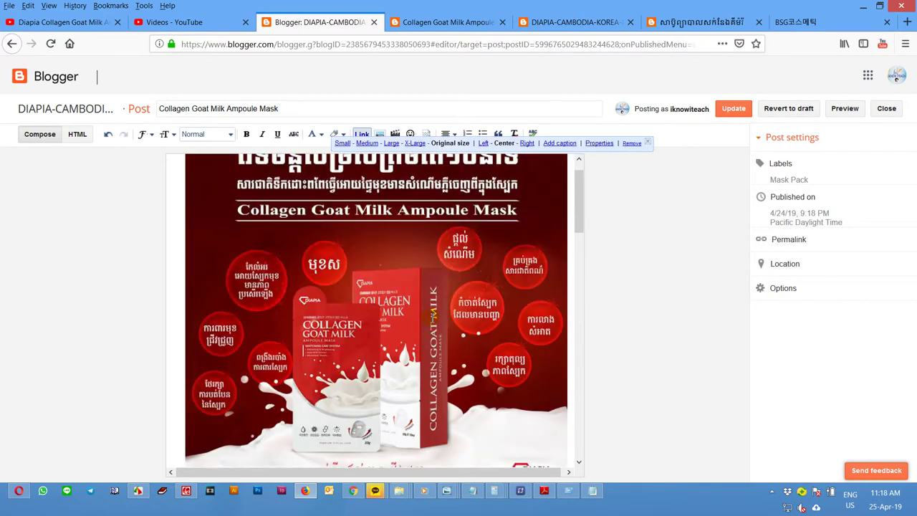
scroll(428, 314, down, 10)
scroll(429, 312, down, 5)
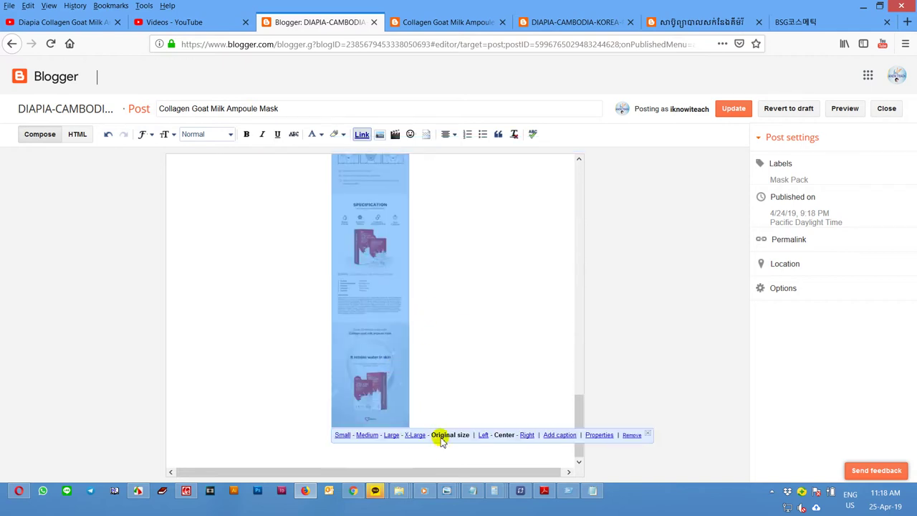
click(599, 435)
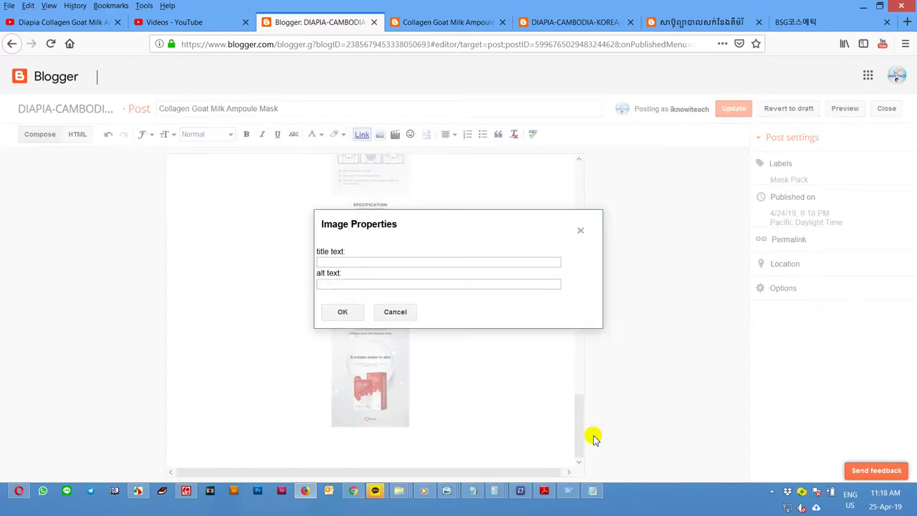
click(381, 309)
click(390, 280)
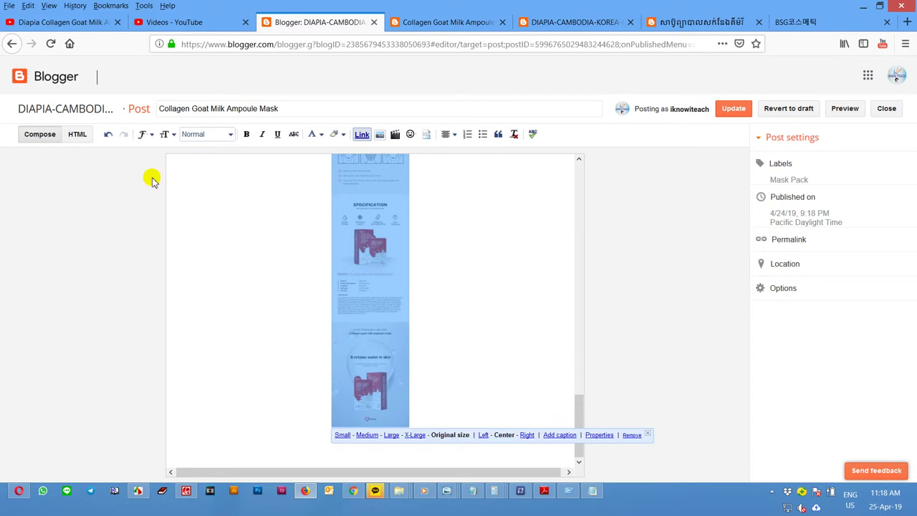
Set the detail image's data-original-width to 730 in the post's HTML, update the post and reload its published page
click(75, 135)
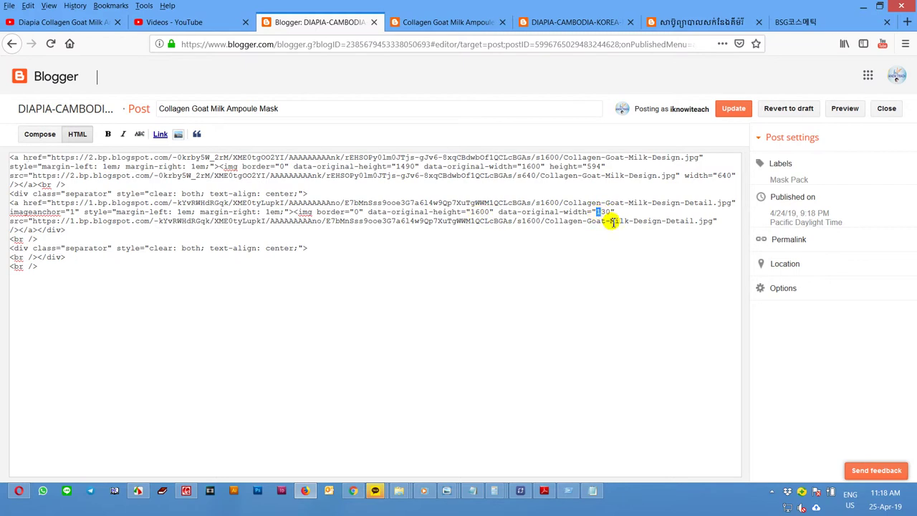
click(734, 108)
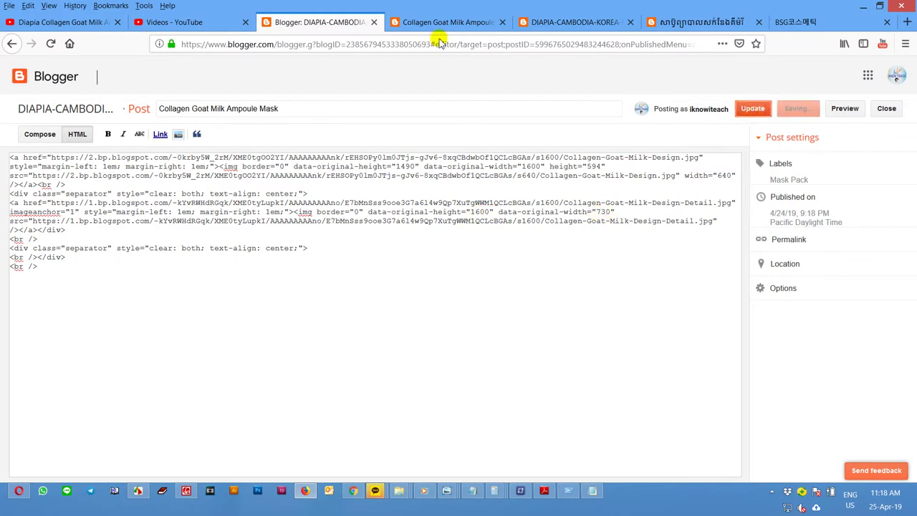
click(412, 23)
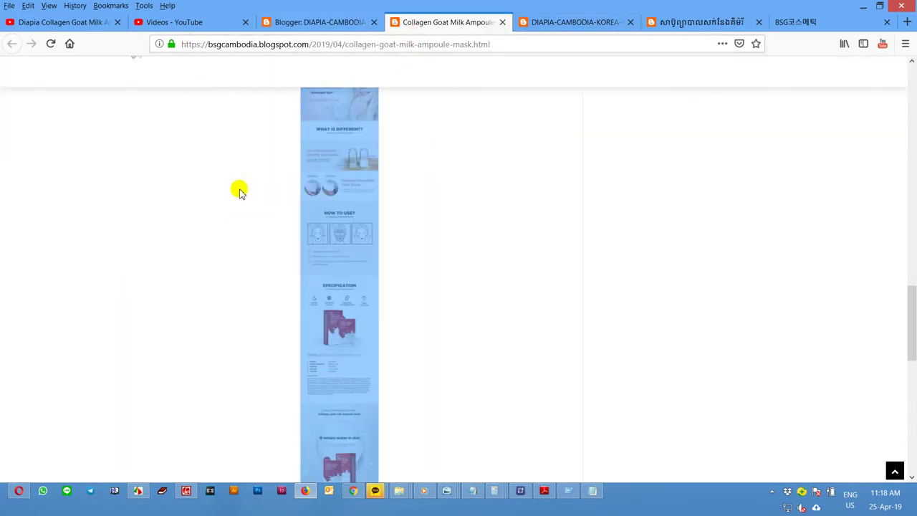
click(49, 43)
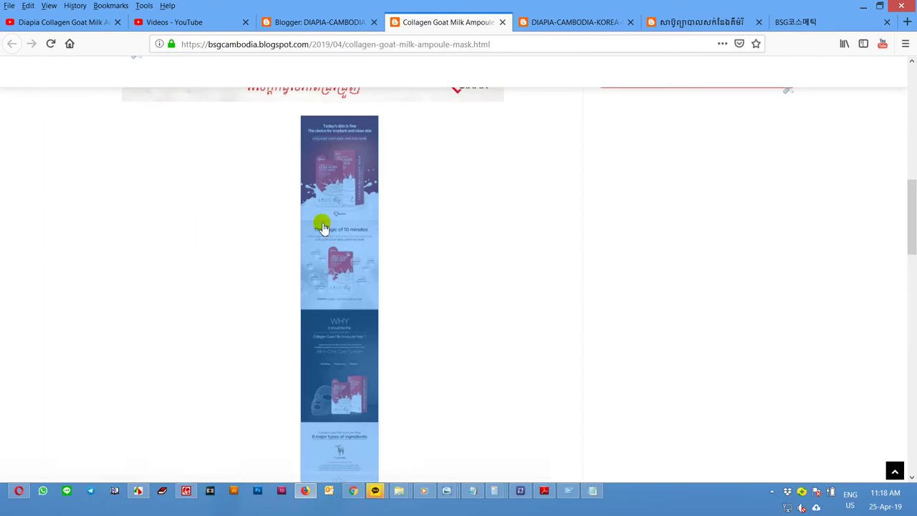
Reopen the Collagen Goat Milk Ampoule Mask post in Compose view and select the tall detail image
click(320, 22)
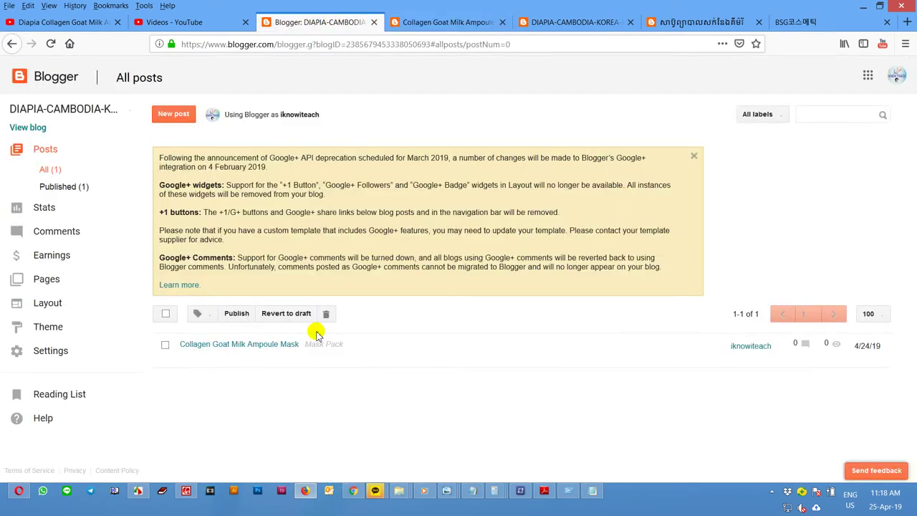
click(187, 360)
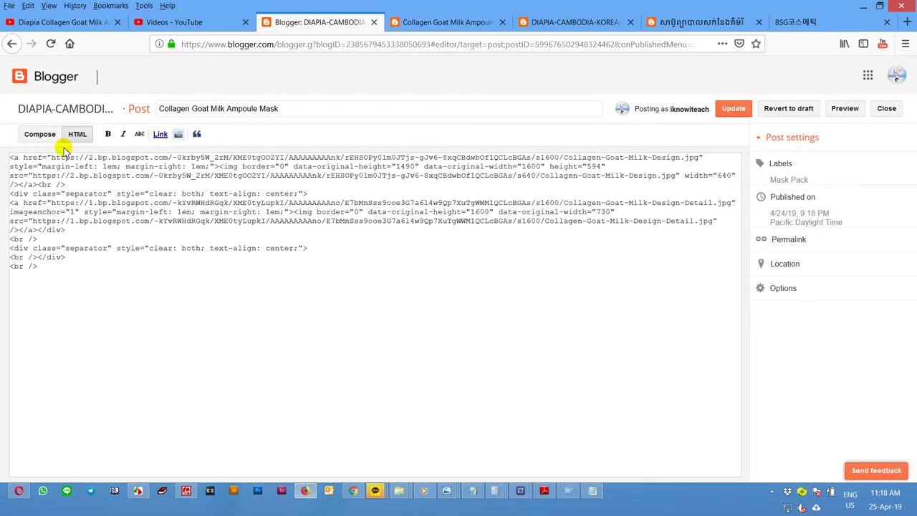
click(40, 134)
scroll(430, 315, down, 5)
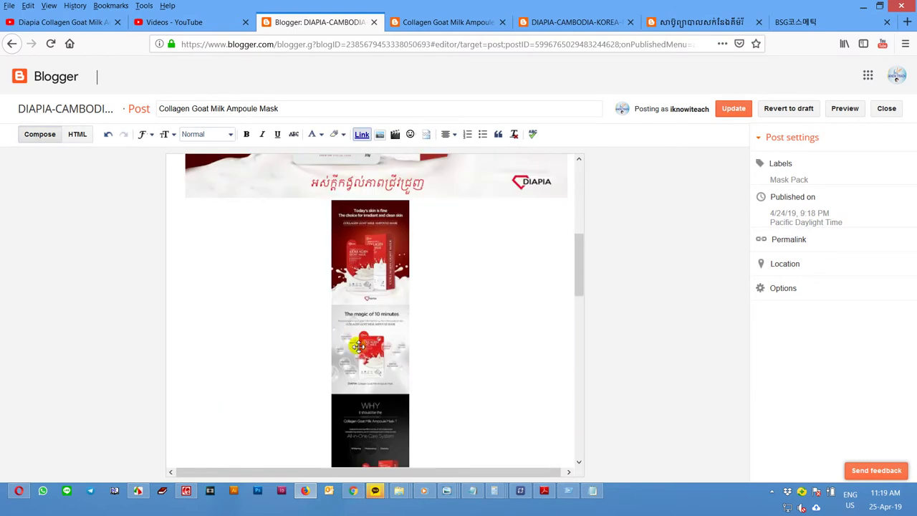
click(395, 321)
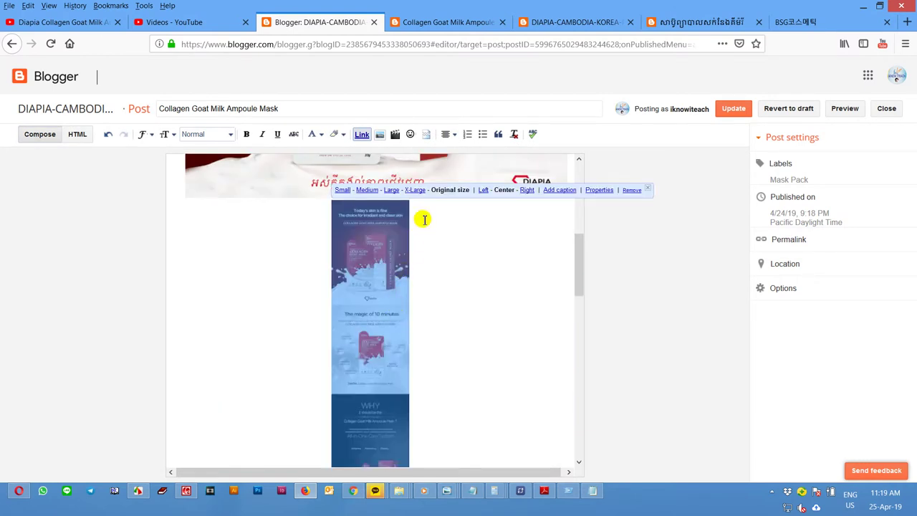
Try the X-Large size on the detail image, and return it to Original size
click(421, 190)
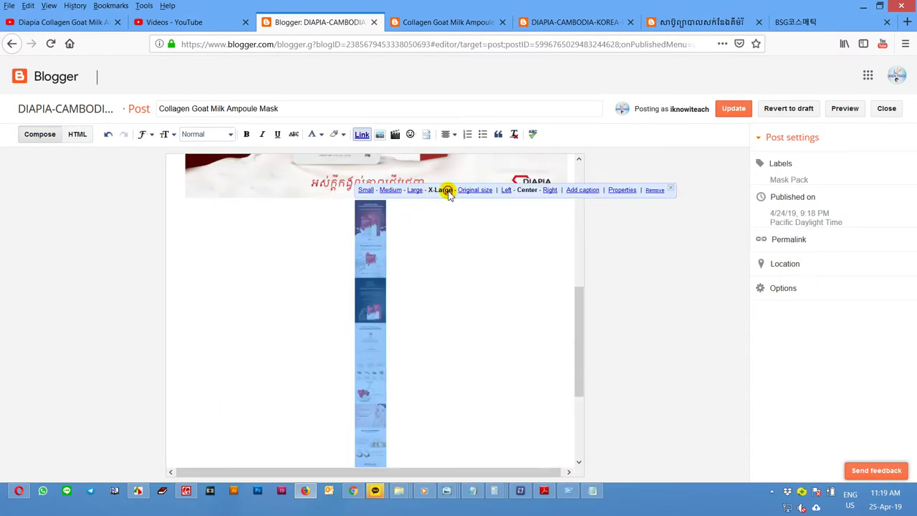
click(365, 250)
click(474, 191)
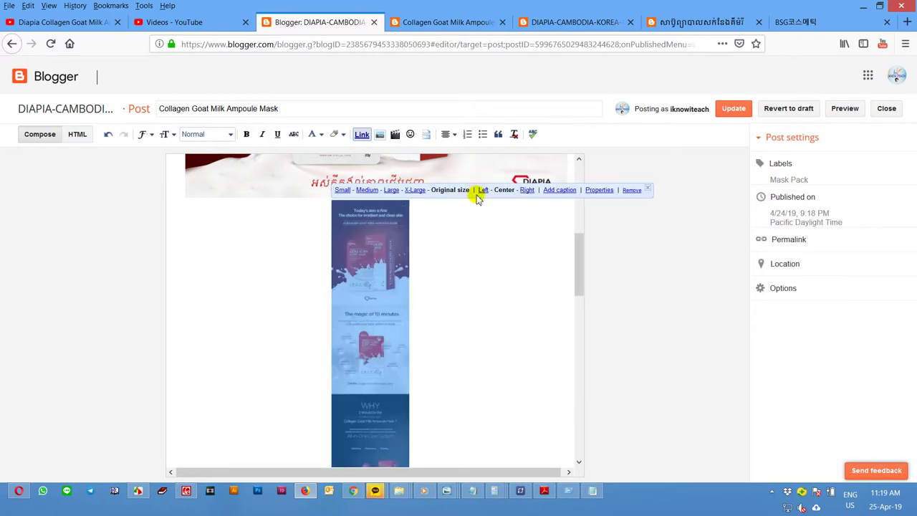
Switch to the BSG PHOTO folder and open Collagen-Goat-Milk-Design-Detail.jpg with Adobe Photoshop CS5
mouse_move(399, 487)
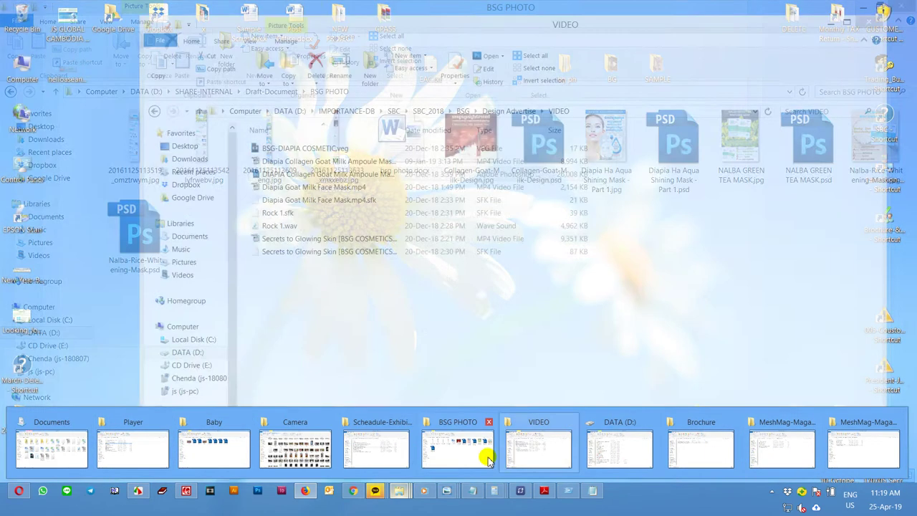
click(481, 452)
right_click(540, 156)
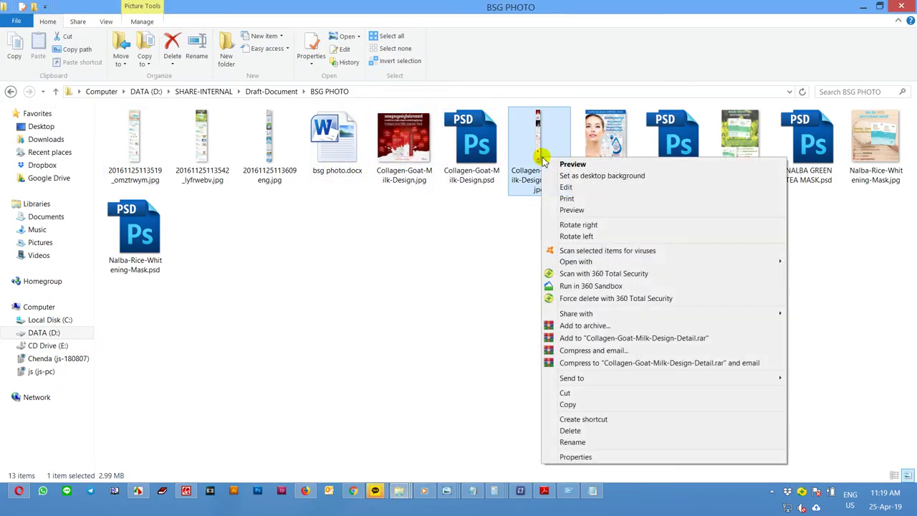
mouse_move(763, 263)
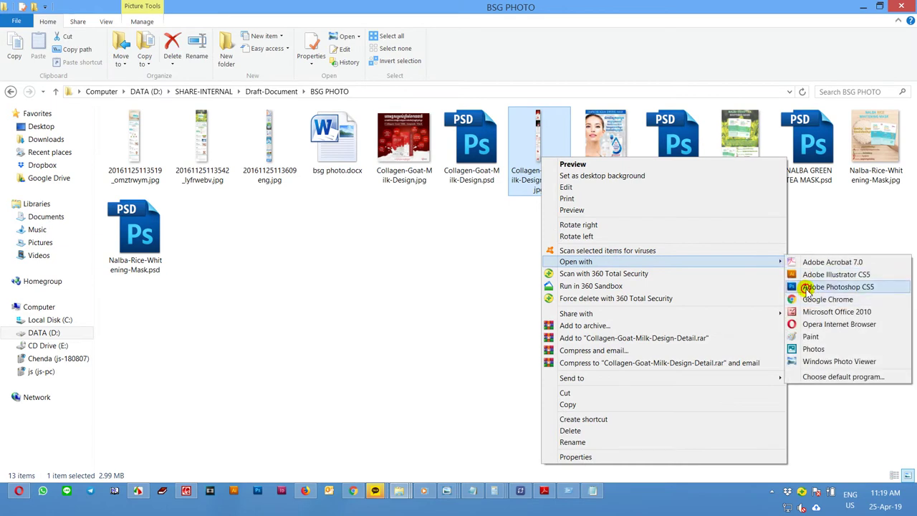
click(807, 290)
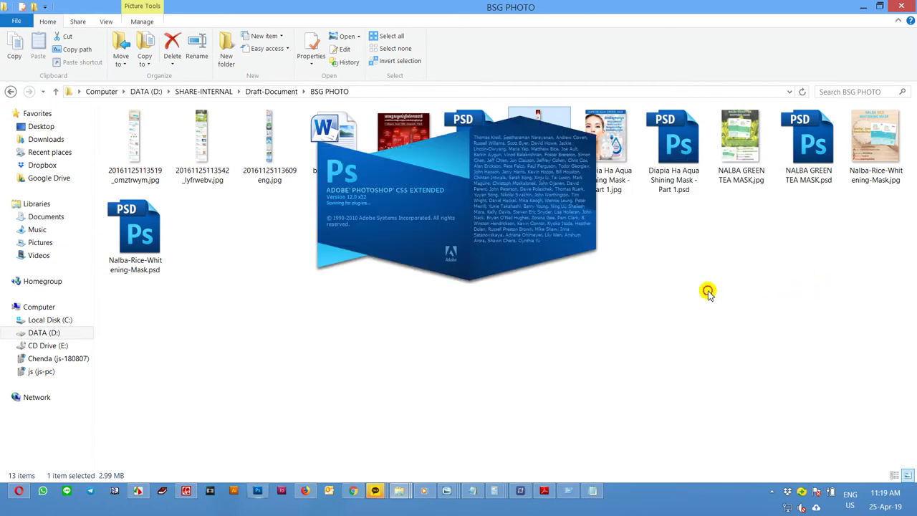
click(403, 138)
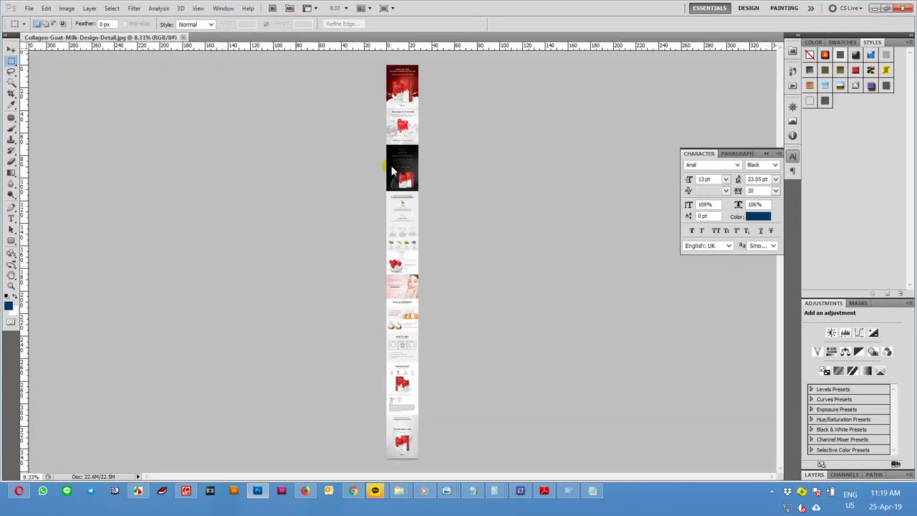
Try a 1000 px width in Save for Web & Devices, look through the preview and cancel the export
click(28, 8)
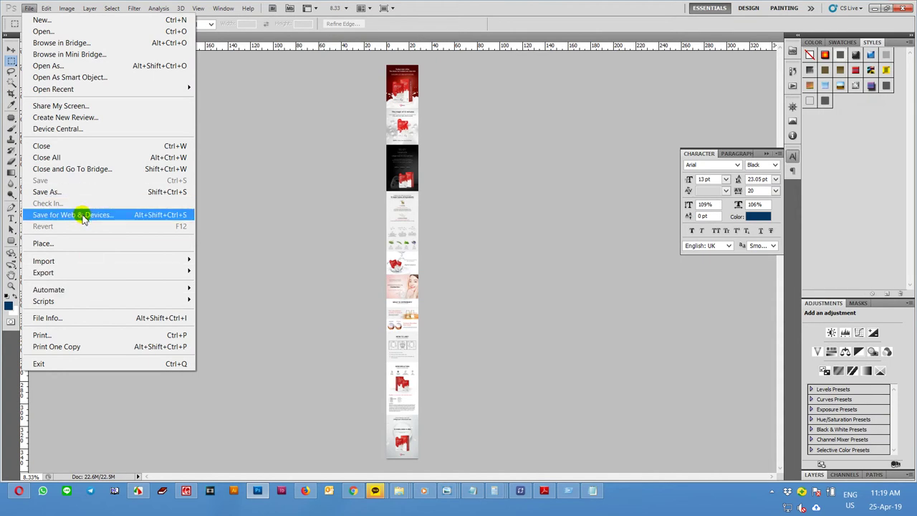
click(108, 214)
click(502, 292)
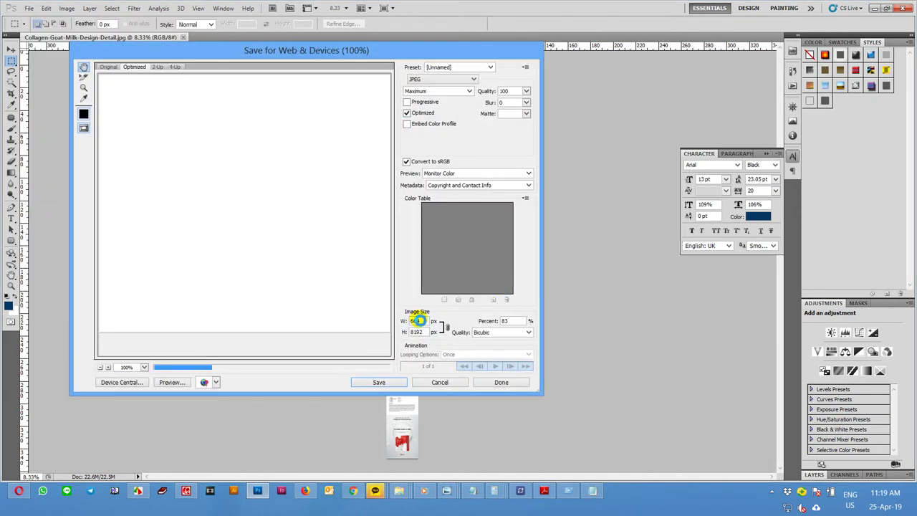
click(419, 320)
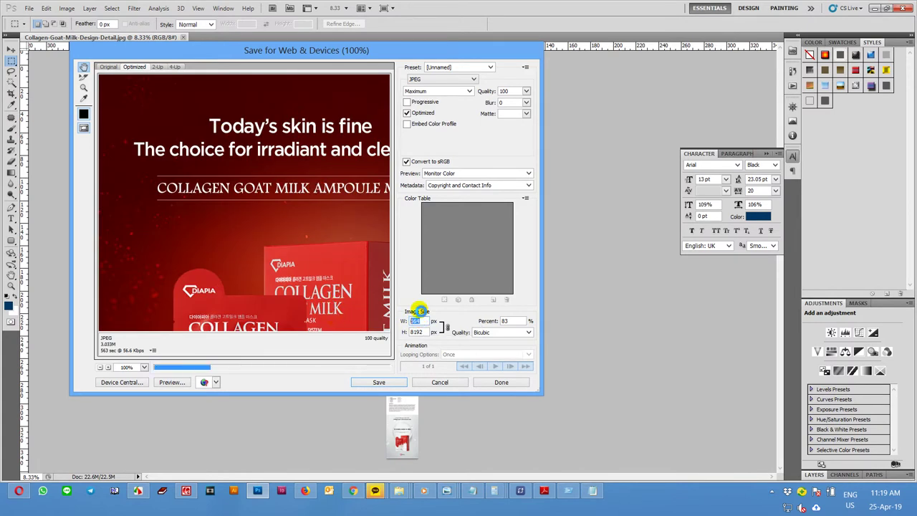
click(422, 321)
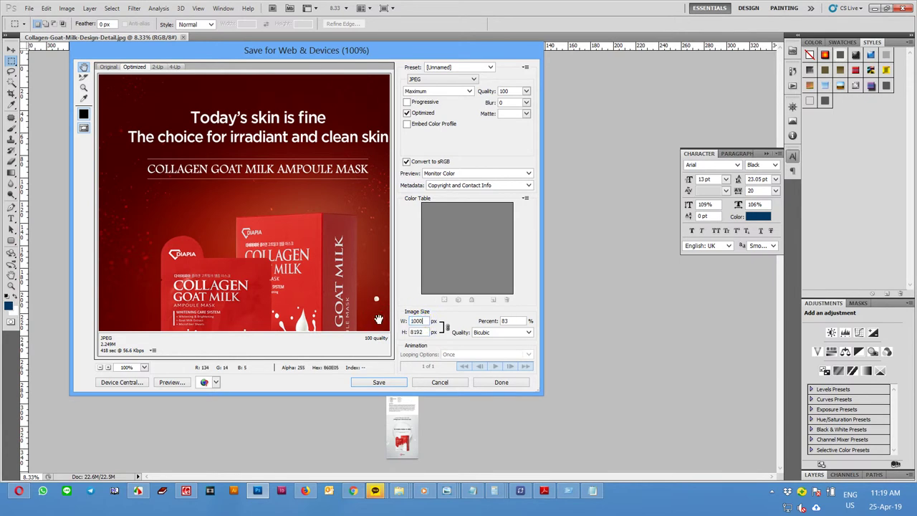
key(Return)
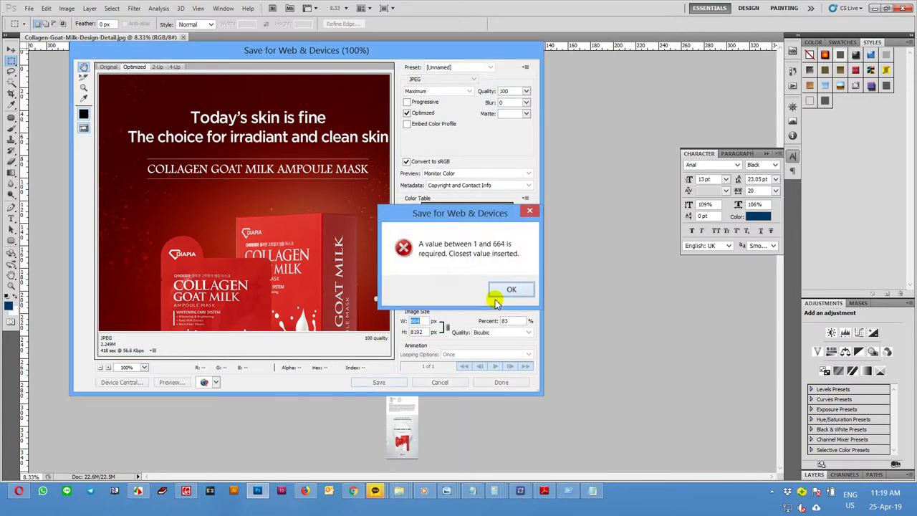
click(513, 287)
scroll(294, 275, down, 8)
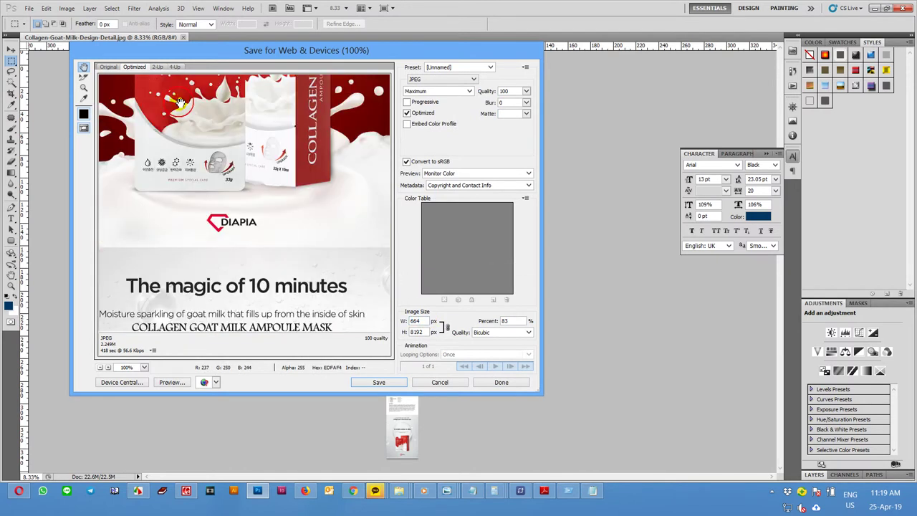
scroll(341, 155, down, 3)
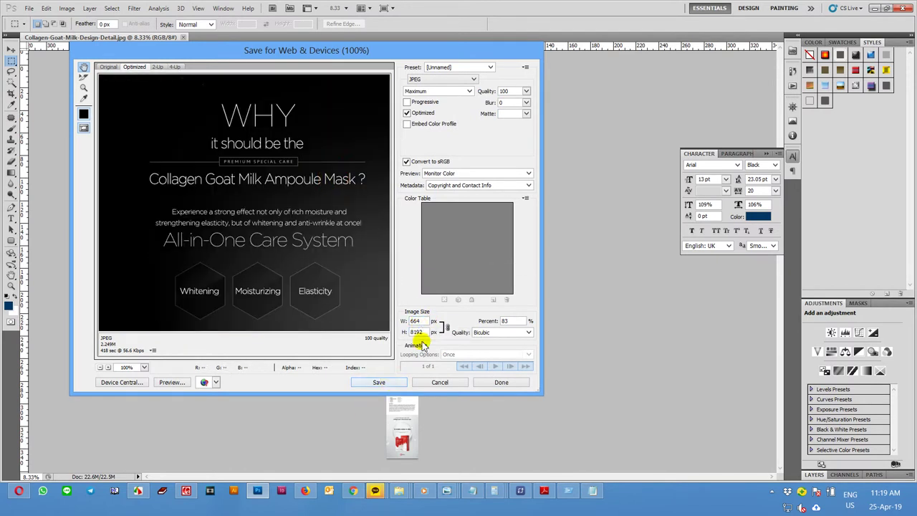
click(438, 381)
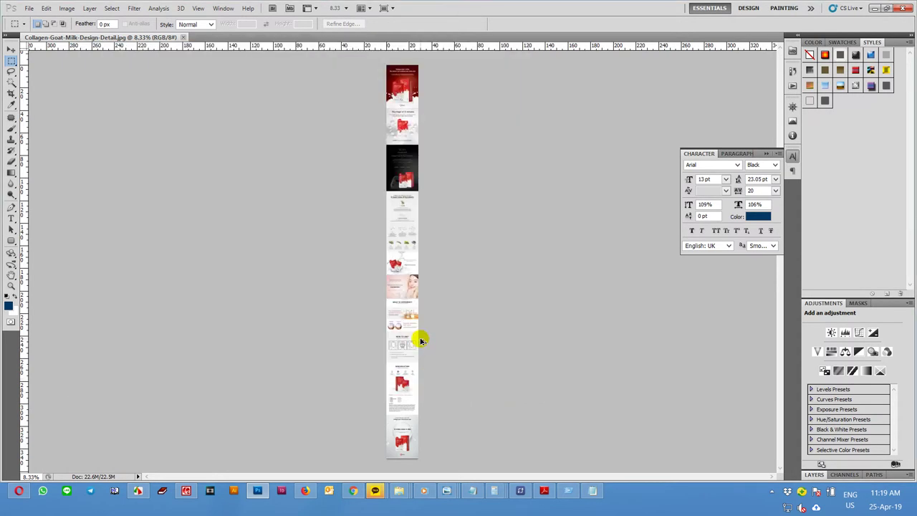
Check the detail image's pixel dimensions without changing them, and inspect its upper sections with a rectangular marquee selection
key(ctrl+alt+i)
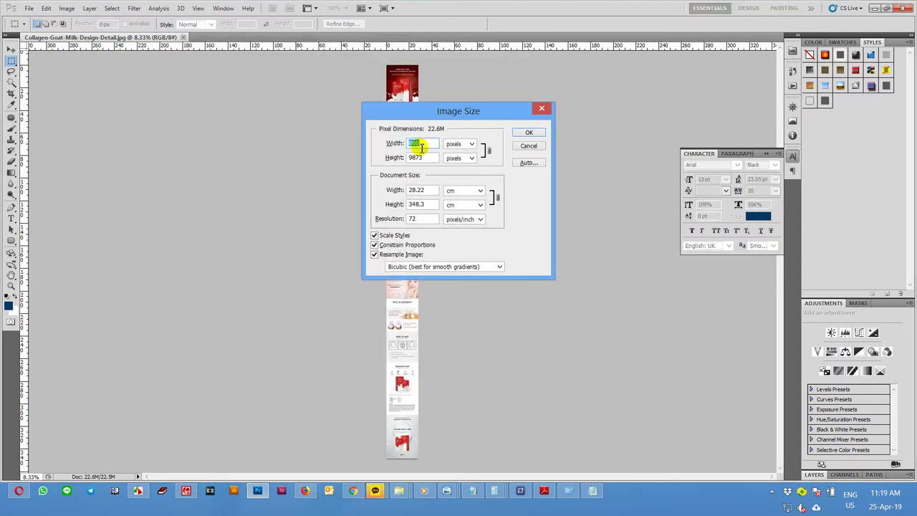
click(525, 146)
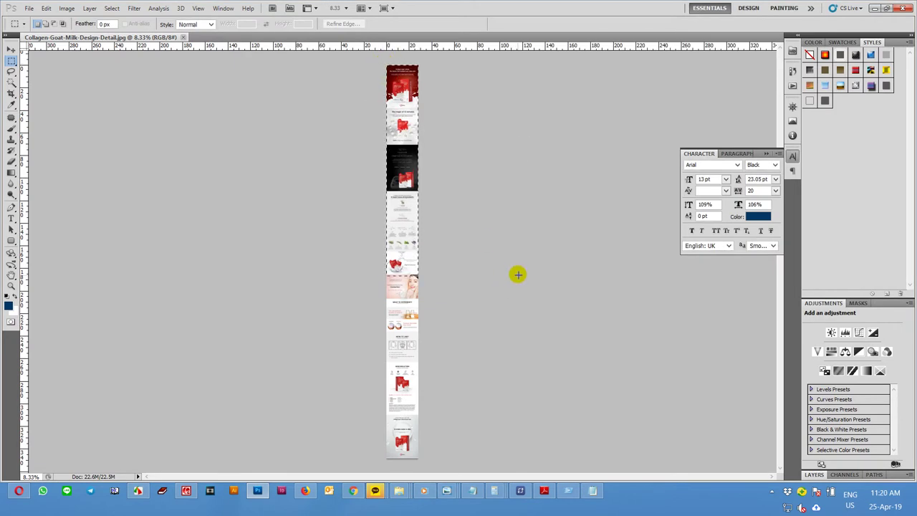
drag(520, 272, 524, 252)
scroll(429, 244, up, 5)
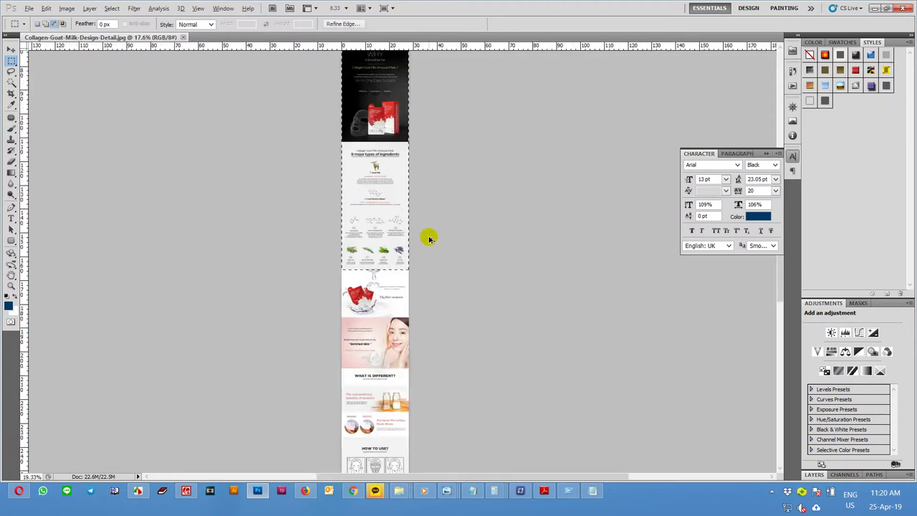
drag(396, 308, 480, 287)
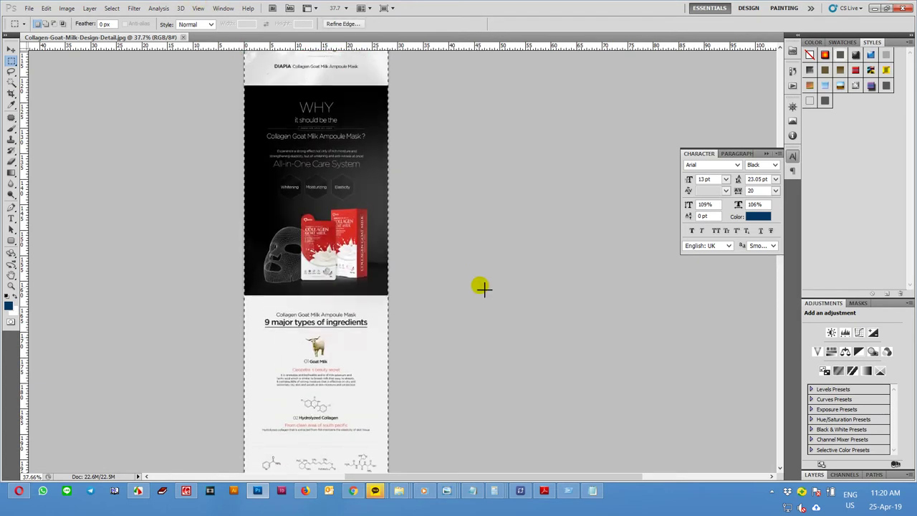
scroll(501, 288, down, 3)
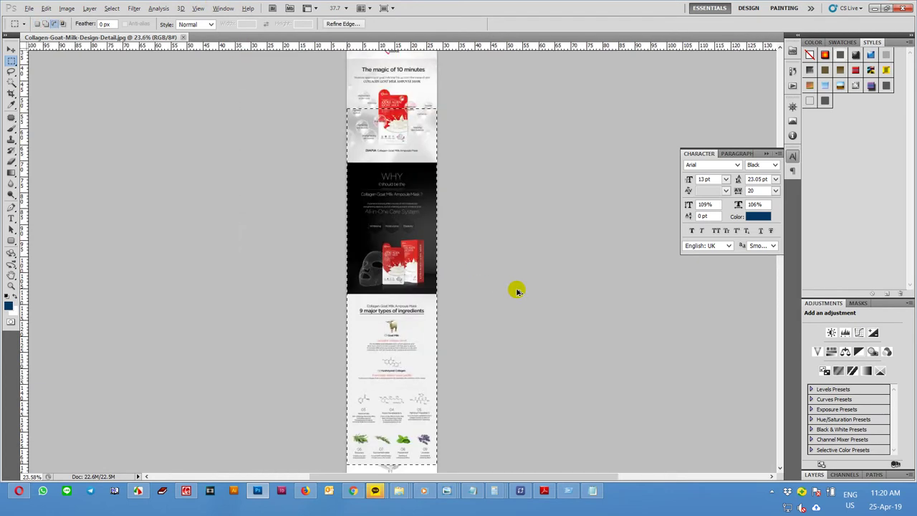
Switch back to Blogger in Firefox, update the post with the detail image at Original size, and reload the published page
click(304, 491)
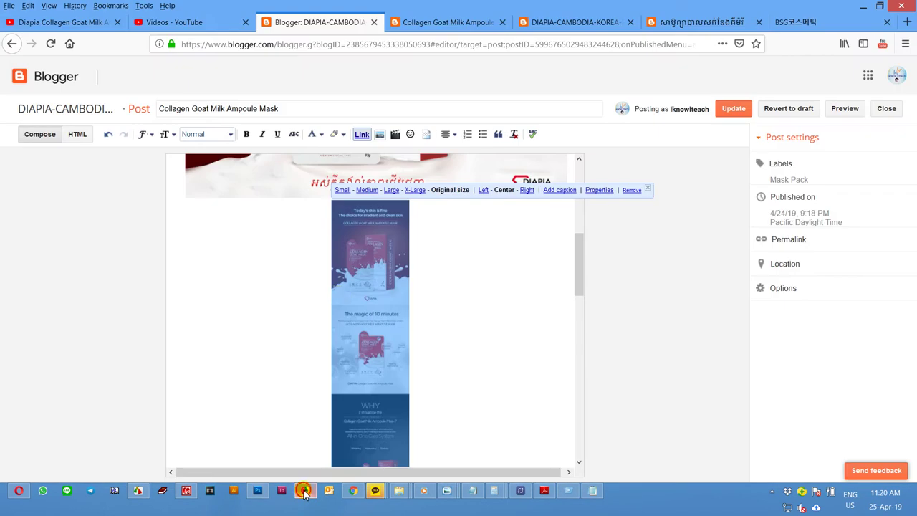
click(734, 109)
click(446, 24)
click(51, 43)
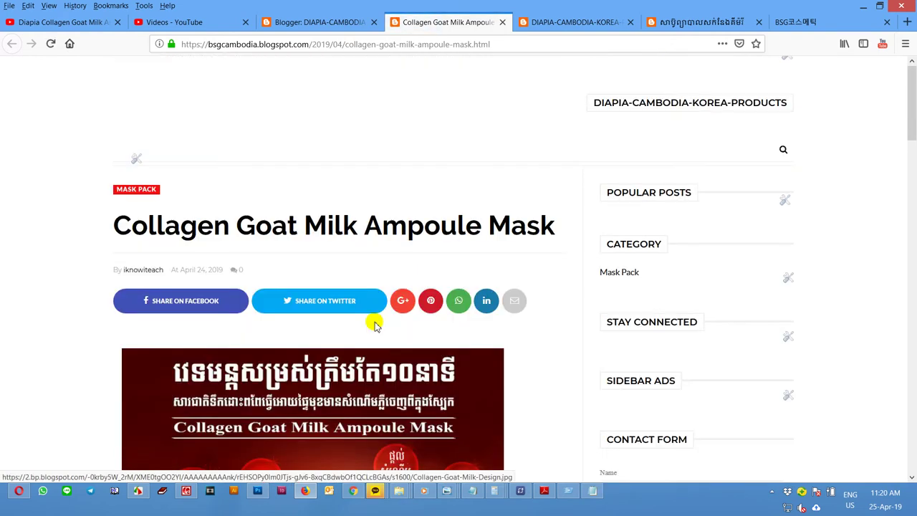
Switch to Opera, open the live demo from the MeshMag template page and look over the available demo versions
click(16, 492)
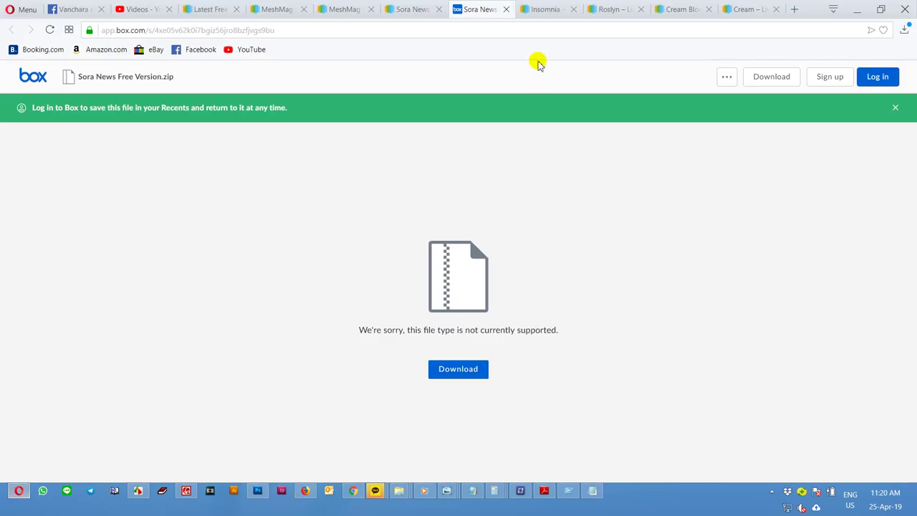
click(412, 10)
click(343, 10)
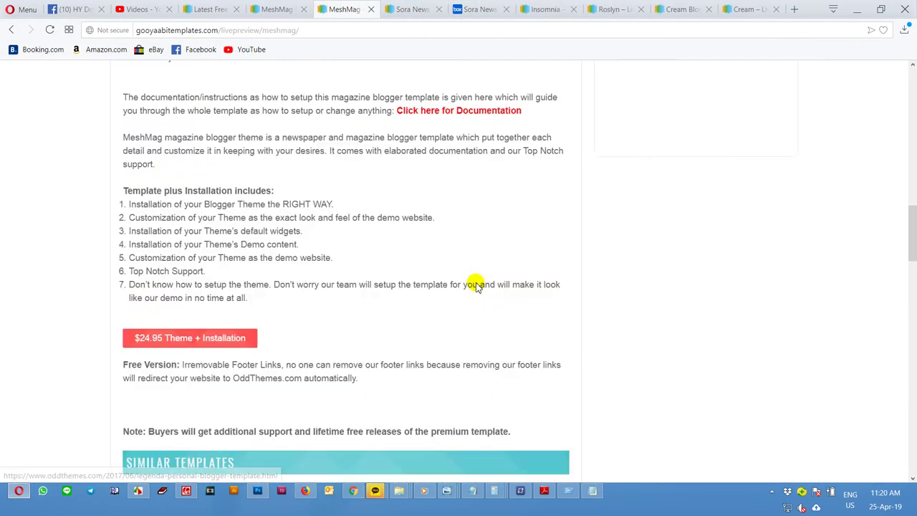
scroll(474, 316, down, 5)
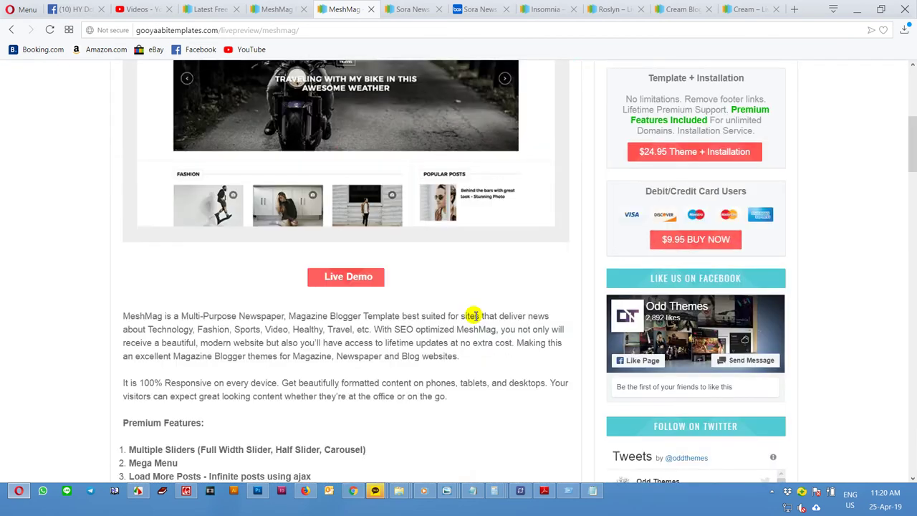
click(376, 282)
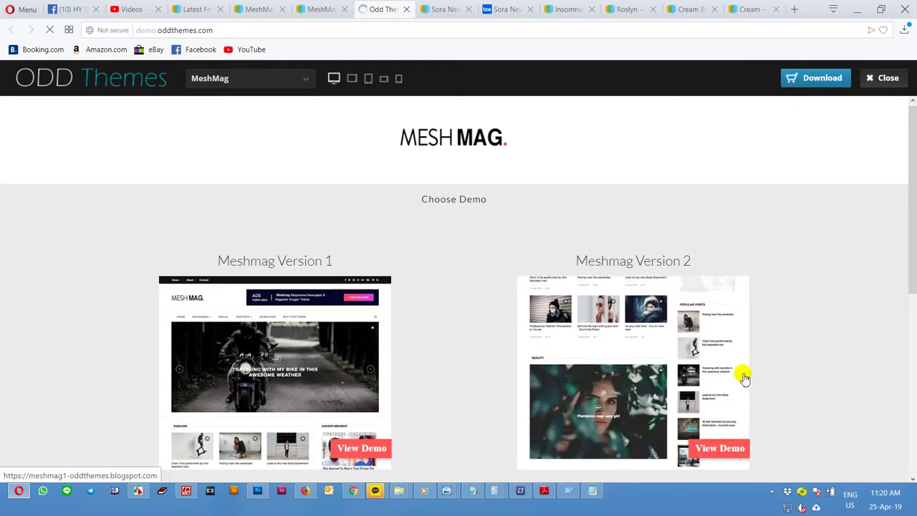
scroll(743, 377, down, 5)
scroll(742, 376, up, 5)
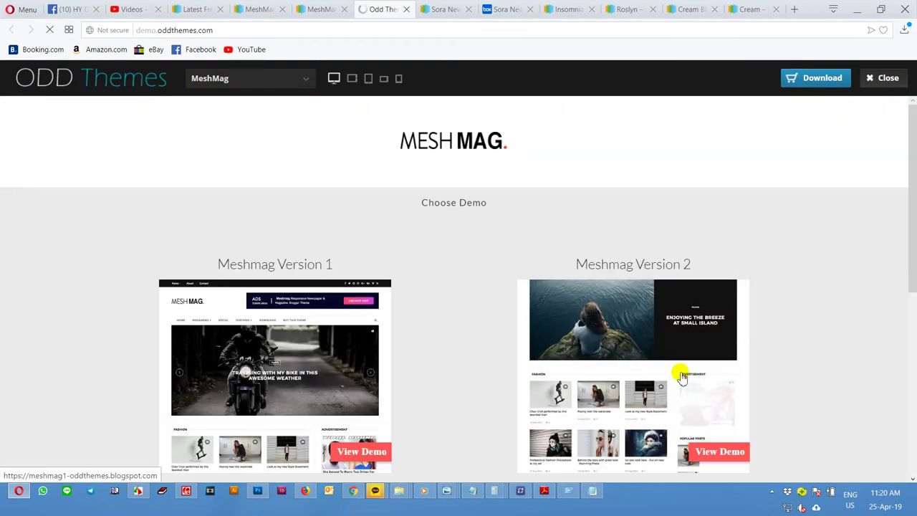
Open one of the MeshMag version demos, switch to Firefox and bring up the blog's Layout page in Blogger
click(712, 453)
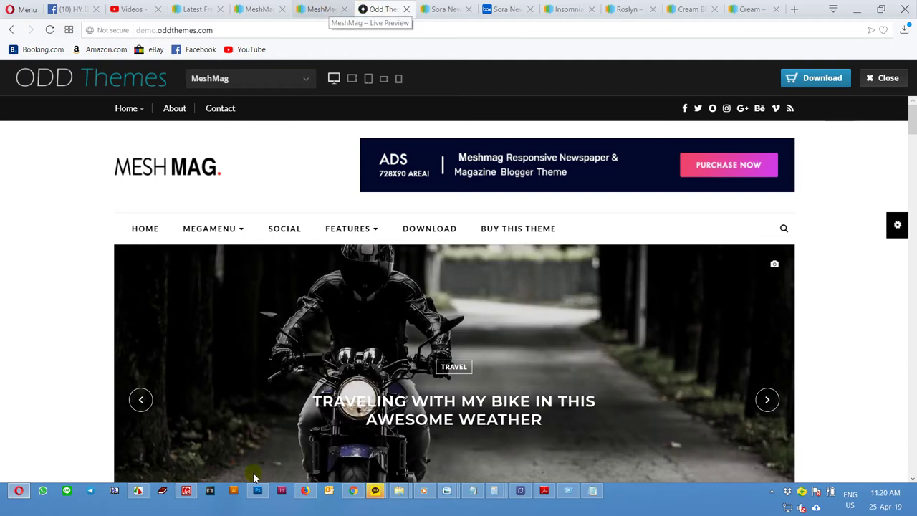
click(305, 490)
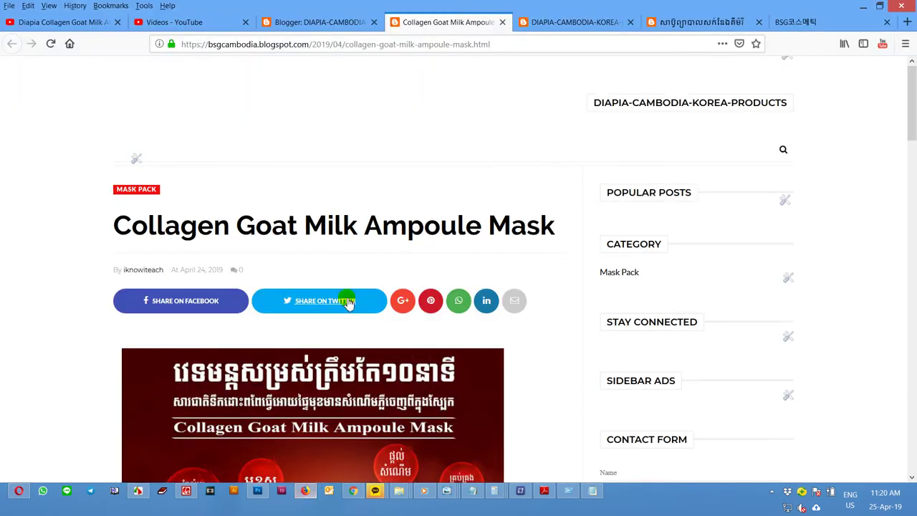
click(310, 15)
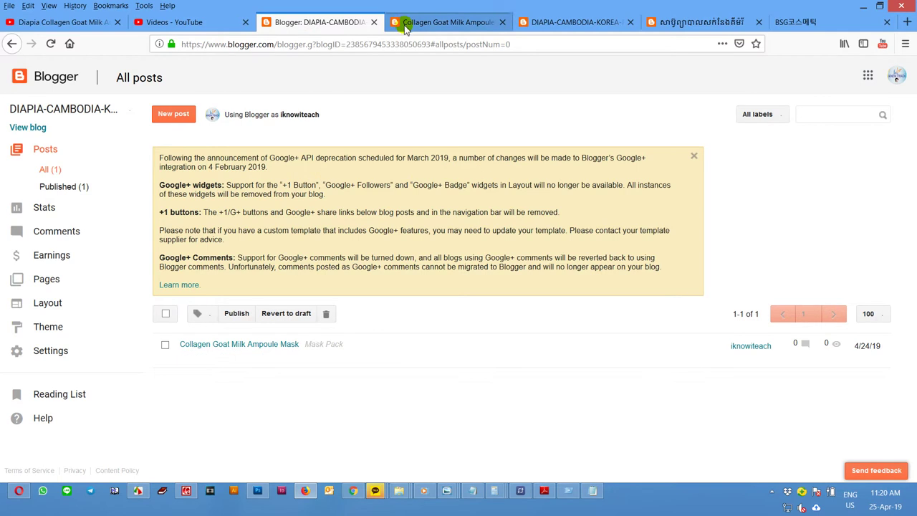
click(61, 302)
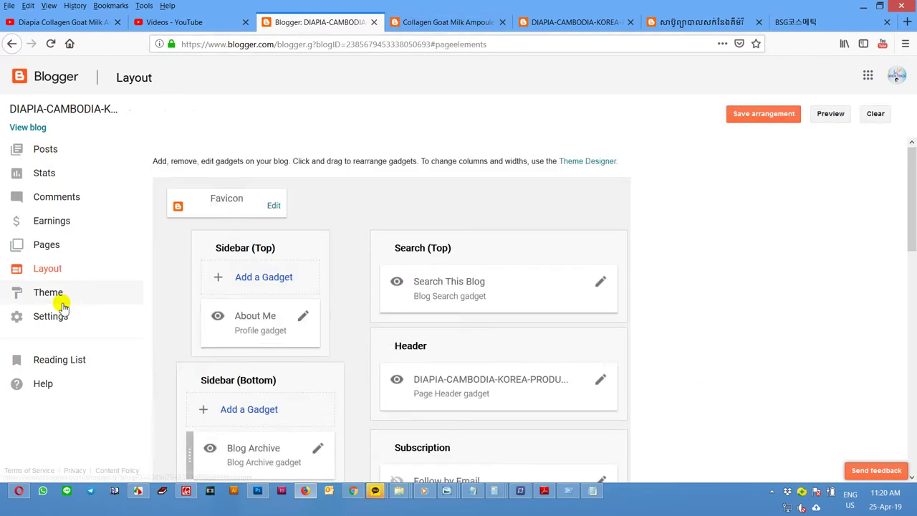
Try to open the Popular Posts gadget in the Page Body section for editing, and close its window
scroll(337, 326, down, 7)
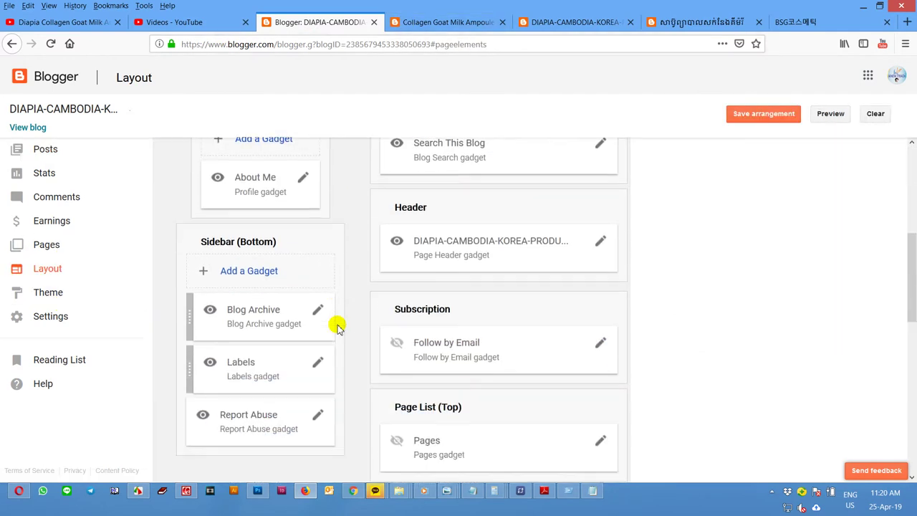
scroll(337, 326, down, 5)
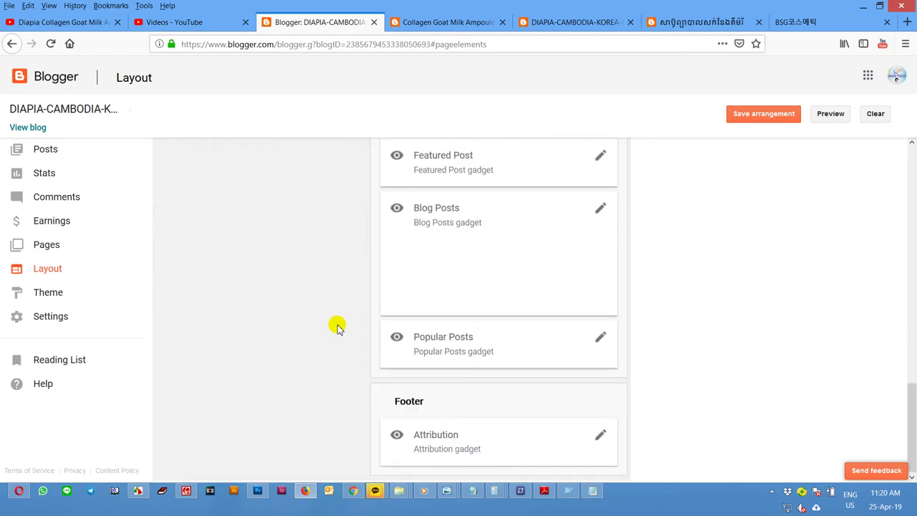
click(600, 336)
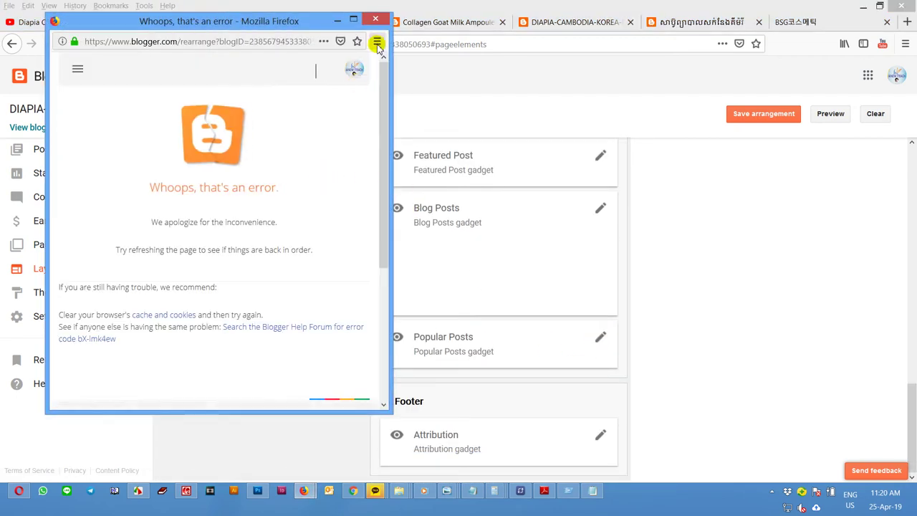
click(381, 20)
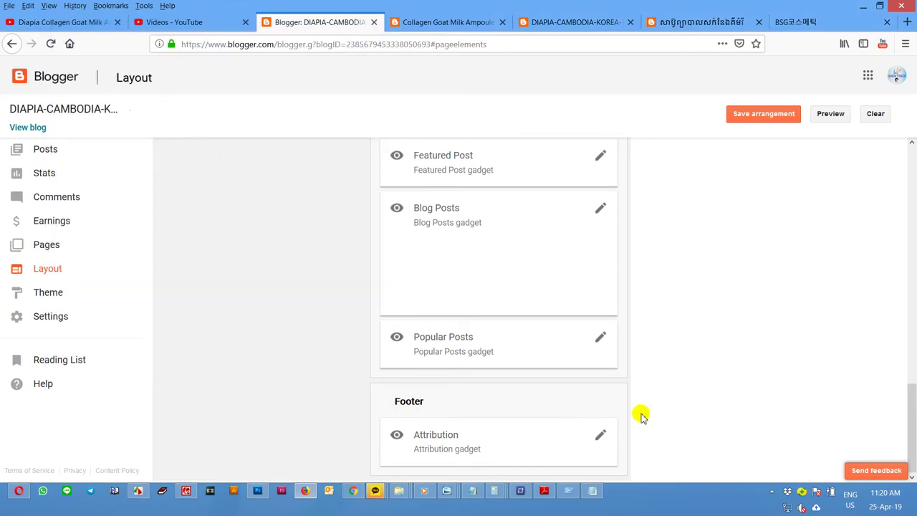
Try to open the Featured Post gadget for editing, and follow the error page's cache and cookies link before closing the help page
scroll(641, 416, up, 8)
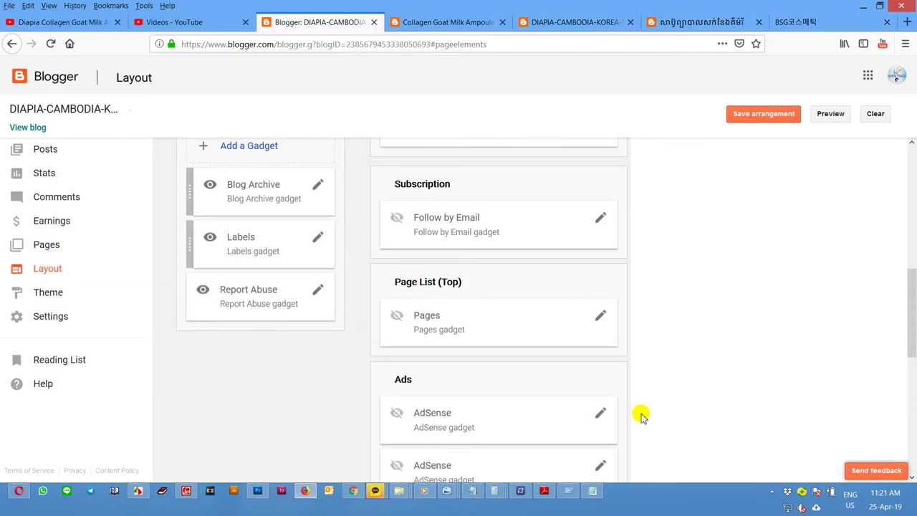
scroll(641, 416, up, 2)
scroll(641, 415, up, 1)
scroll(642, 416, up, 1)
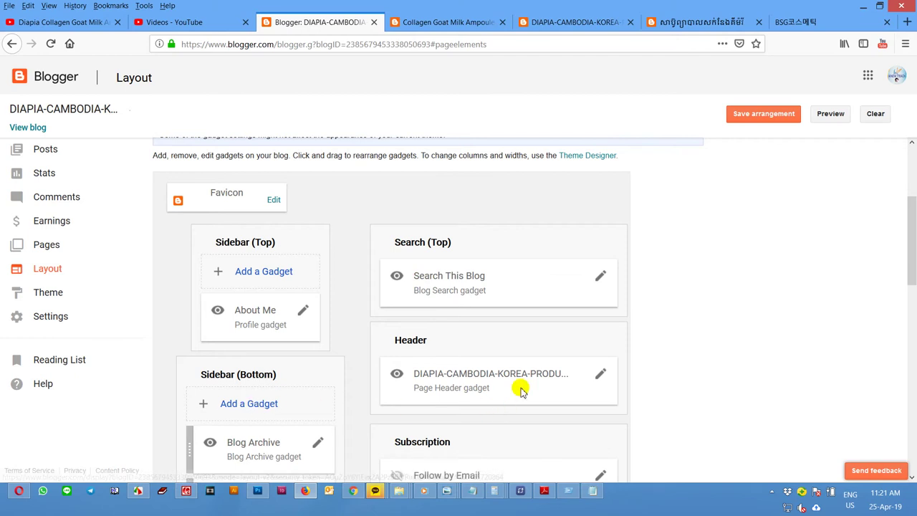
scroll(565, 377, down, 2)
scroll(564, 376, down, 3)
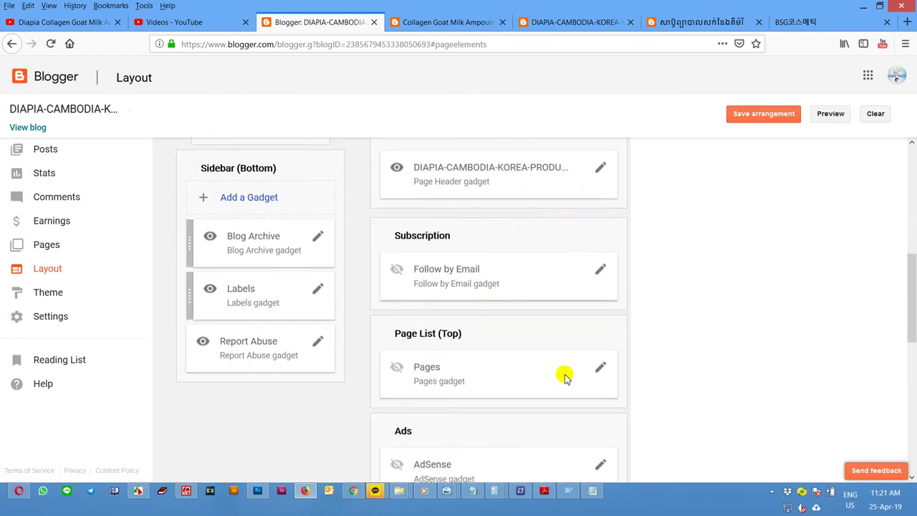
scroll(587, 382, down, 3)
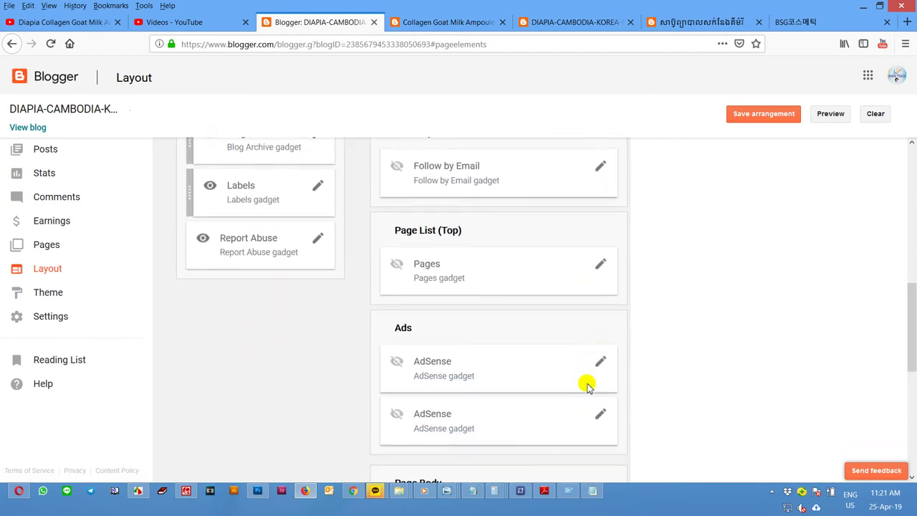
scroll(588, 382, down, 3)
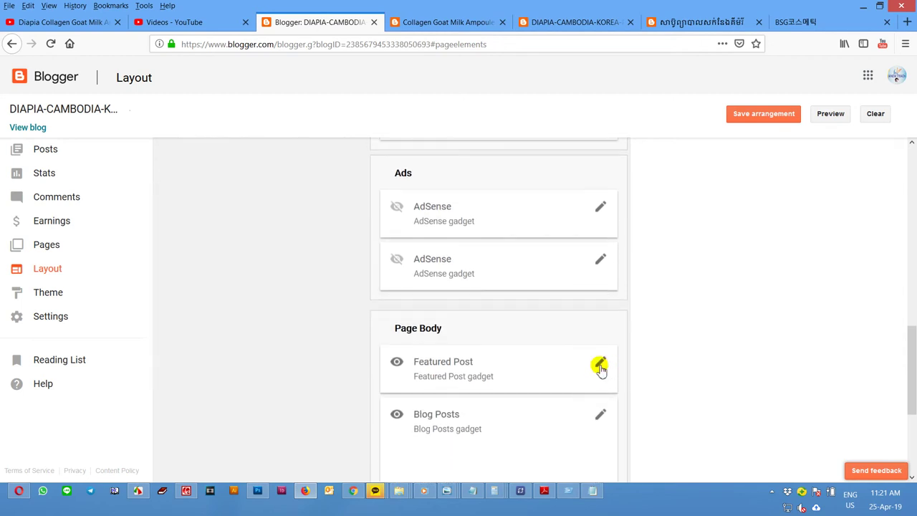
click(598, 366)
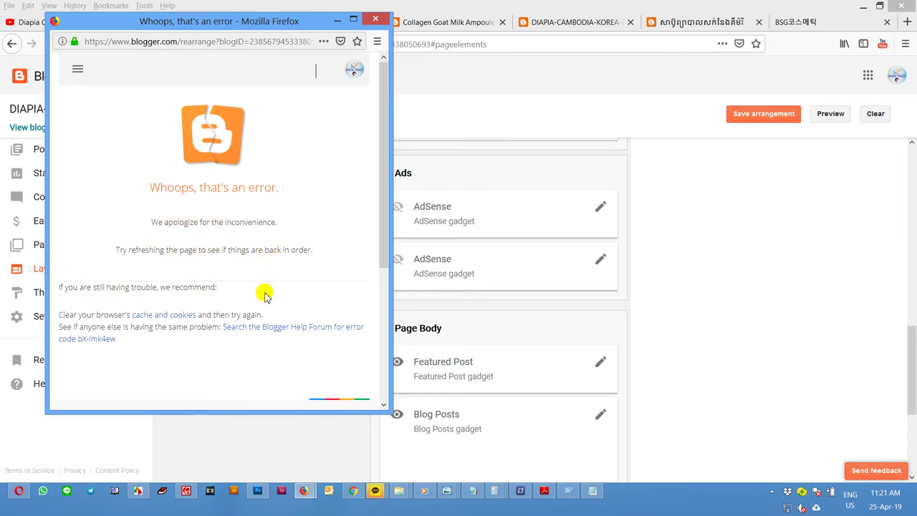
click(164, 314)
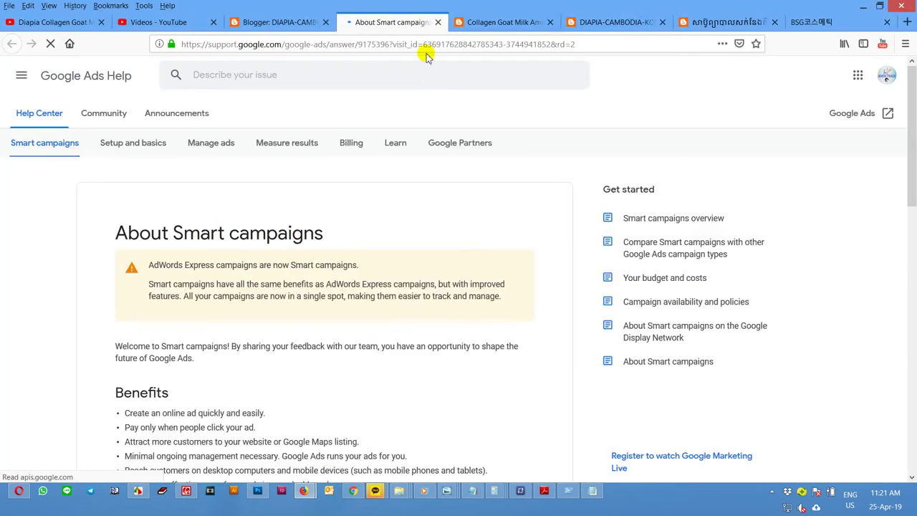
middle_click(405, 26)
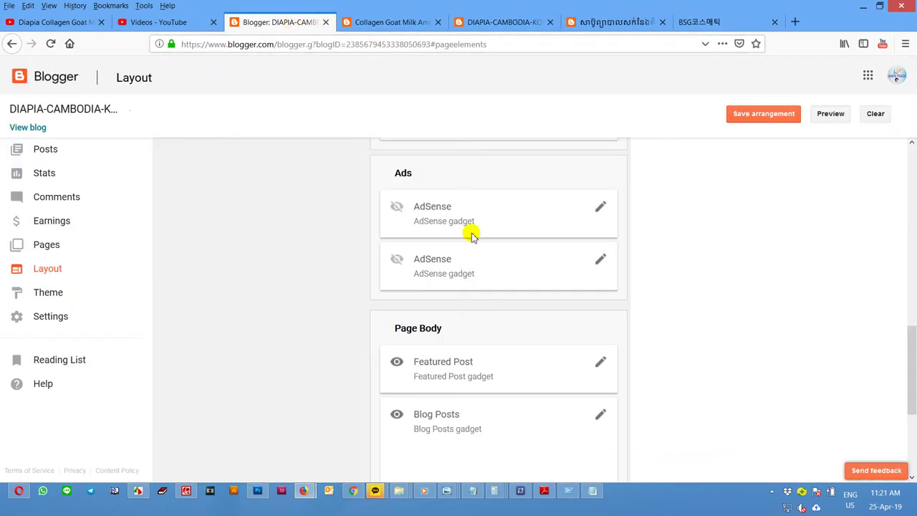
Look over the Page Body and Ads gadgets, and review the published Collagen Goat Milk Ampoule Mask post and the blog's home page
scroll(562, 376, down, 4)
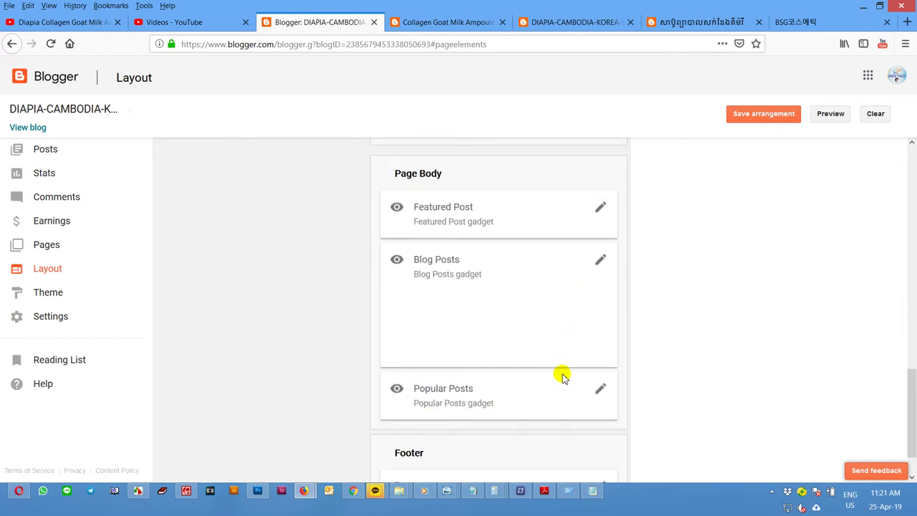
scroll(563, 377, down, 1)
scroll(562, 376, up, 4)
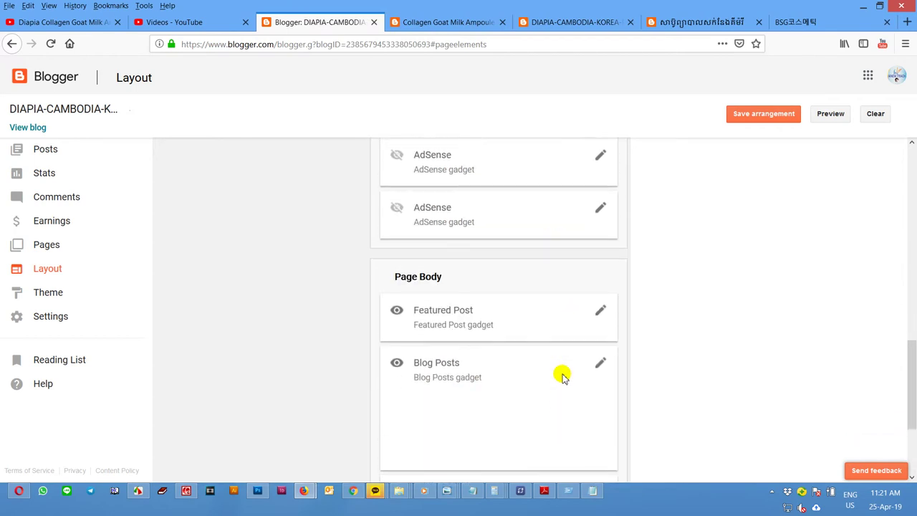
scroll(562, 376, up, 3)
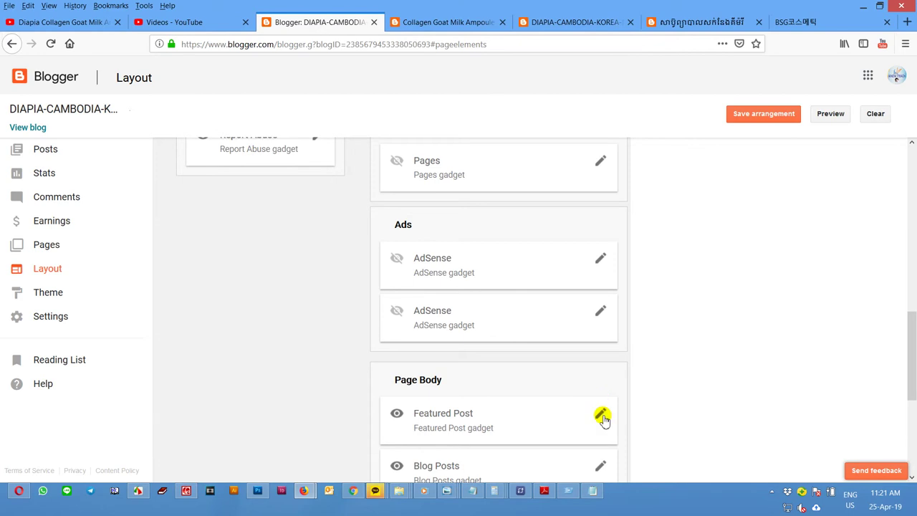
click(432, 22)
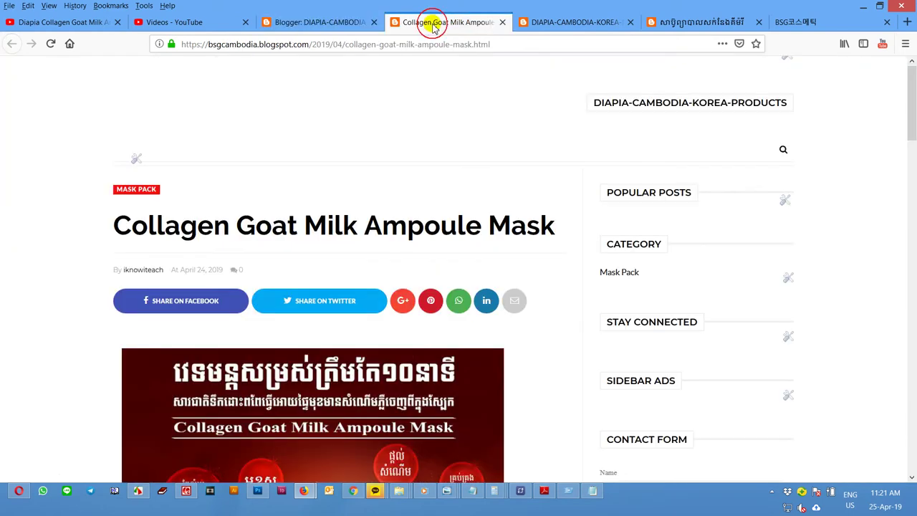
scroll(398, 315, down, 7)
scroll(392, 316, down, 3)
scroll(391, 317, up, 10)
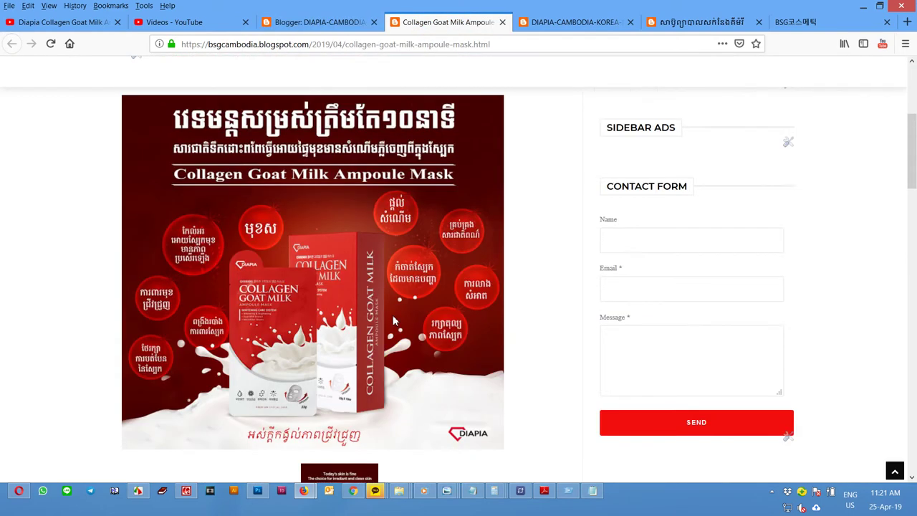
click(616, 110)
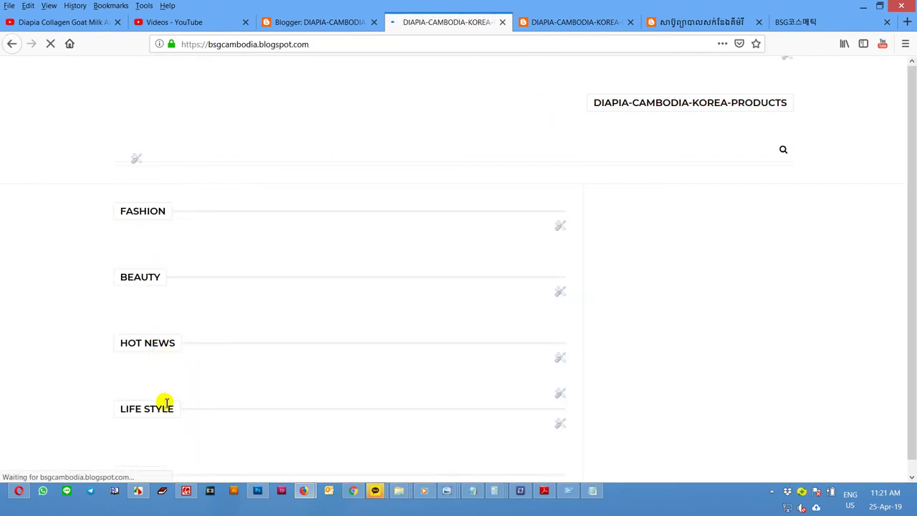
Return to Blogger, review the gadget sections on the Layout page from the favicon down to the footer, and save the arrangement
click(326, 20)
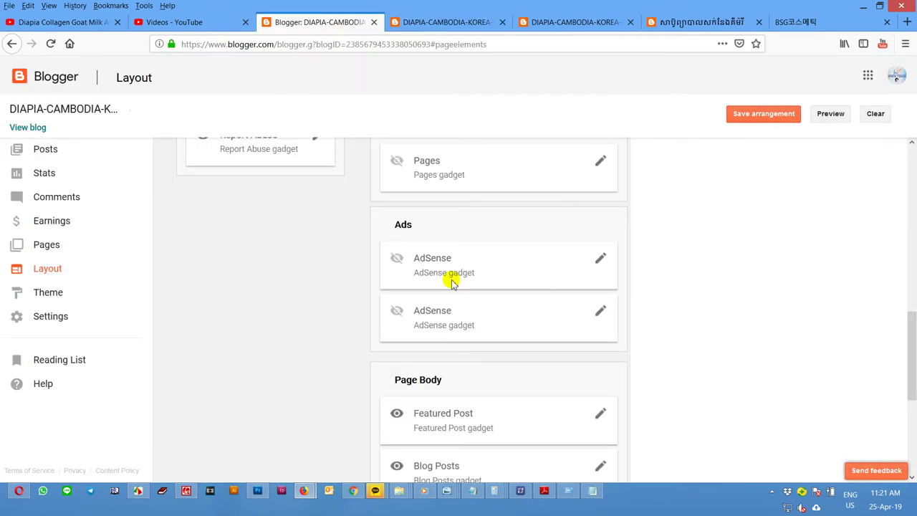
click(57, 299)
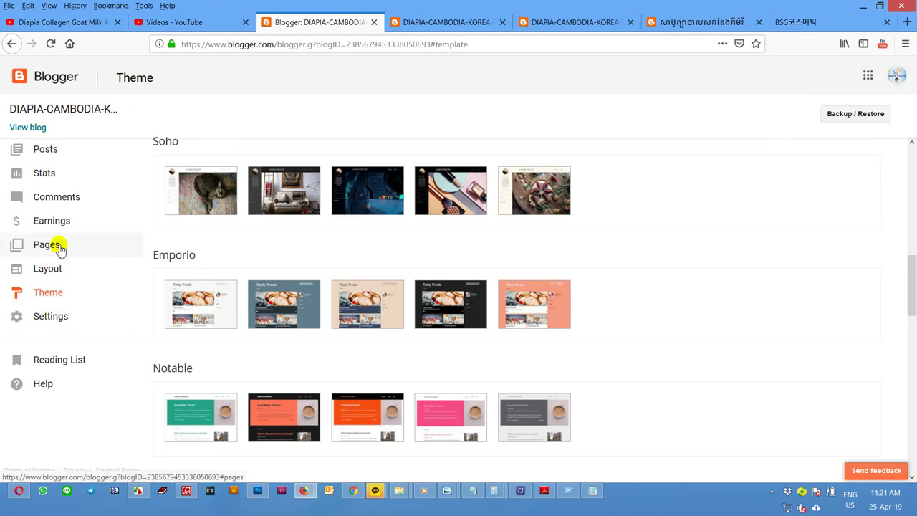
click(55, 273)
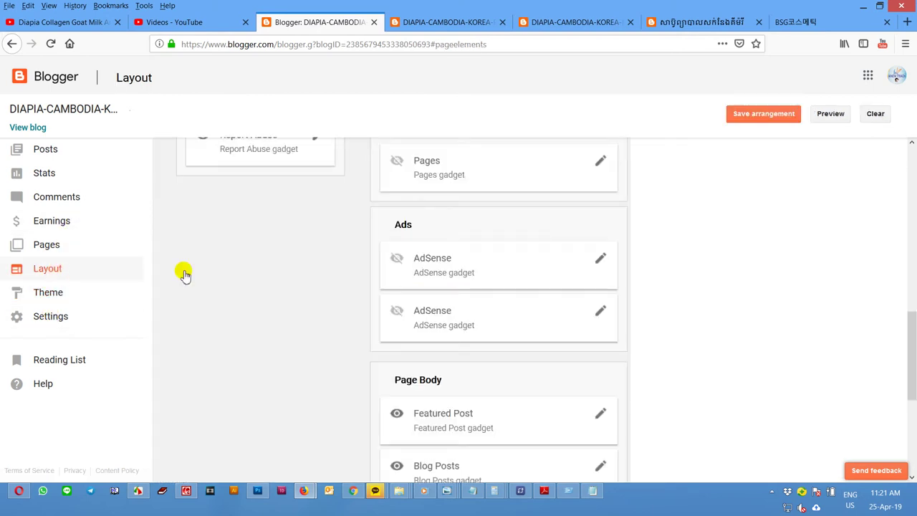
scroll(553, 273, up, 5)
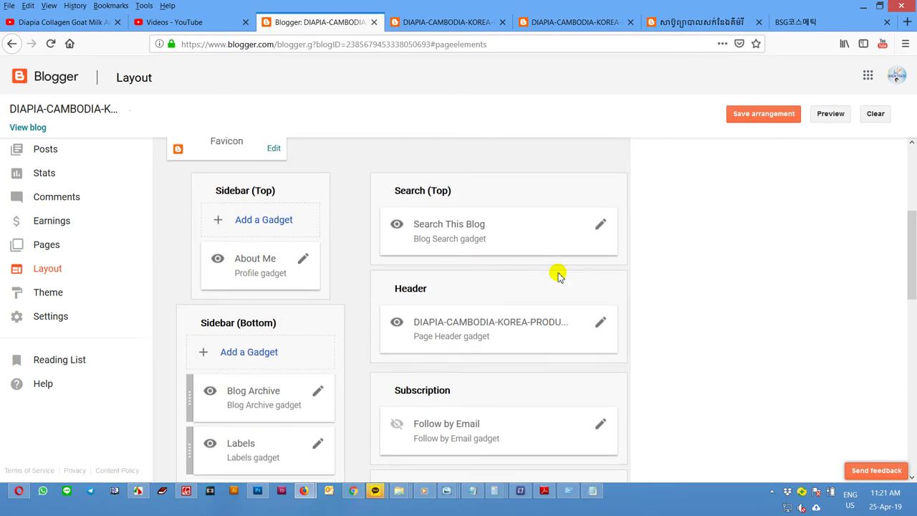
scroll(558, 275, up, 4)
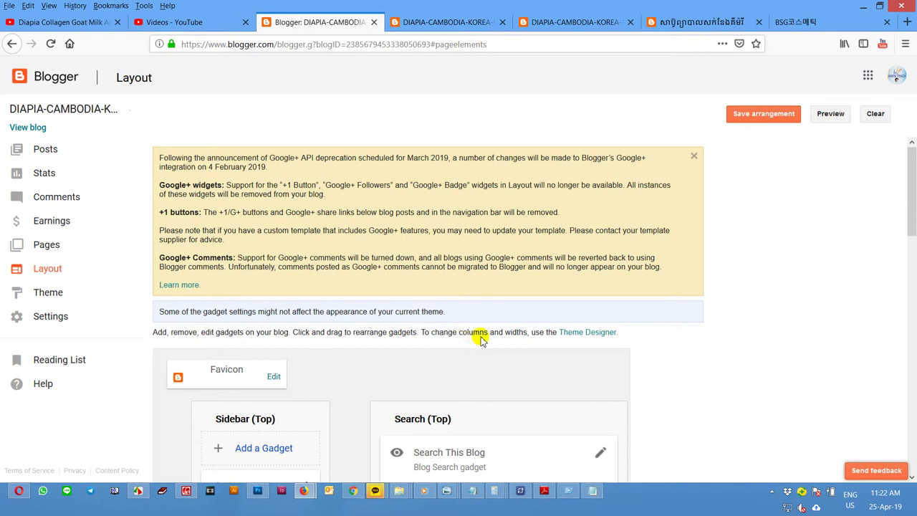
scroll(569, 340, down, 3)
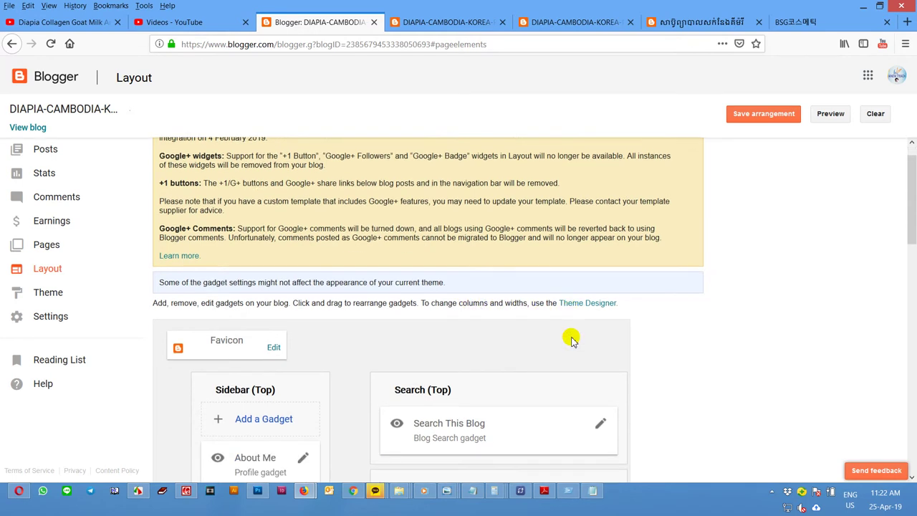
scroll(571, 339, down, 3)
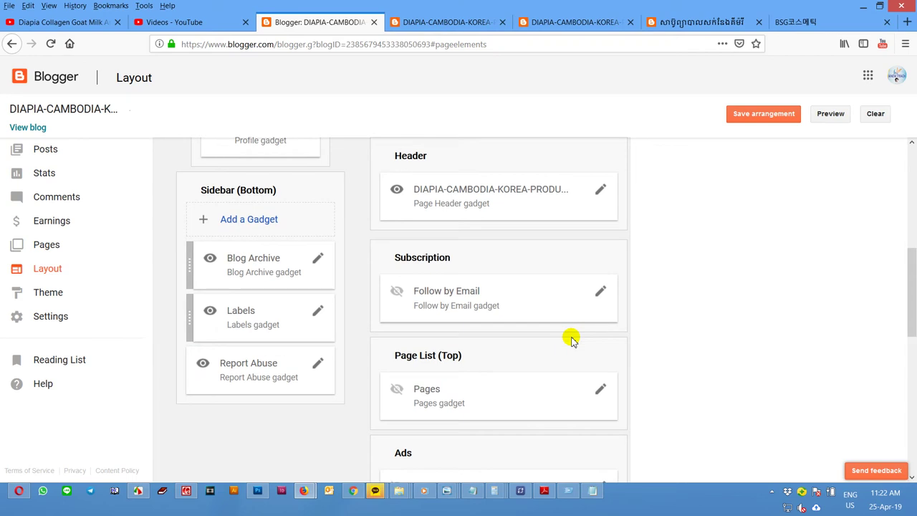
scroll(571, 340, down, 4)
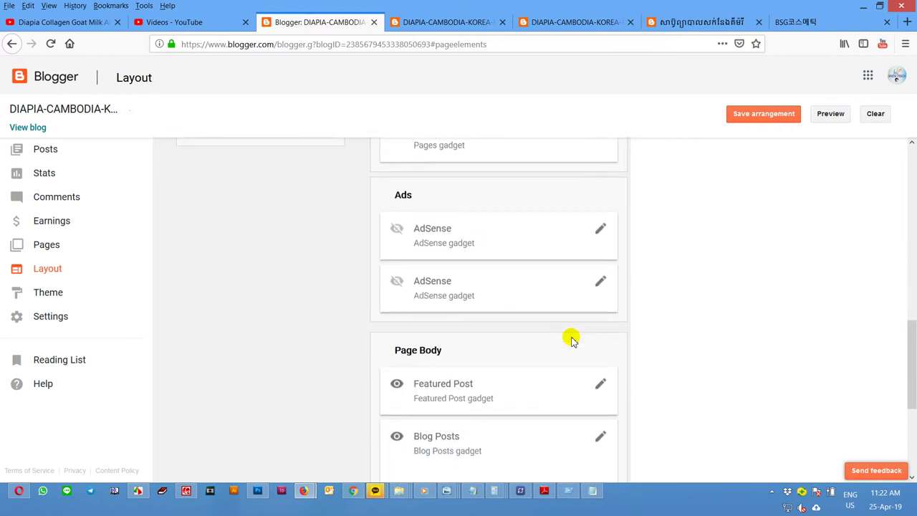
scroll(571, 338, down, 3)
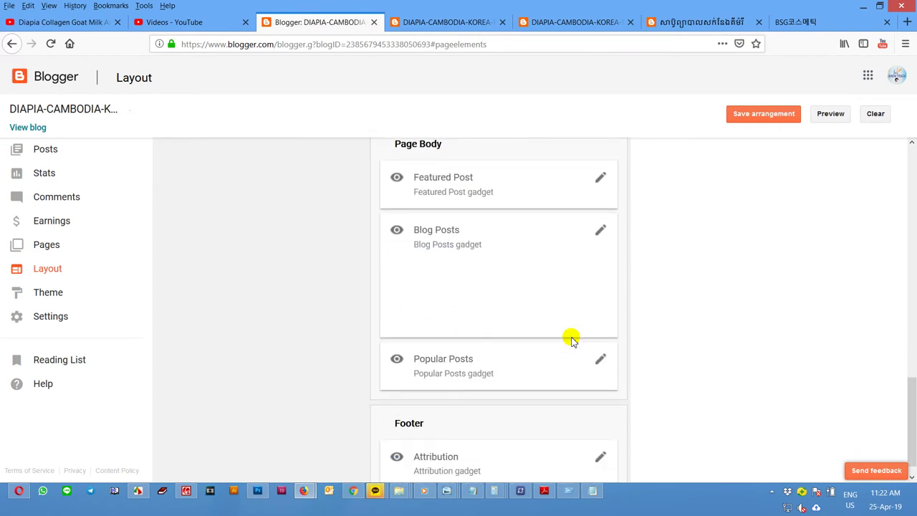
scroll(571, 337, up, 6)
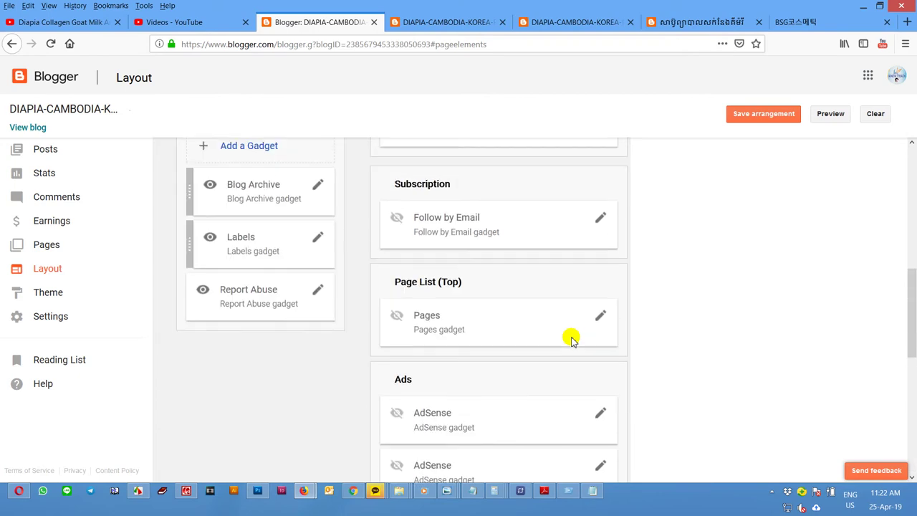
click(763, 114)
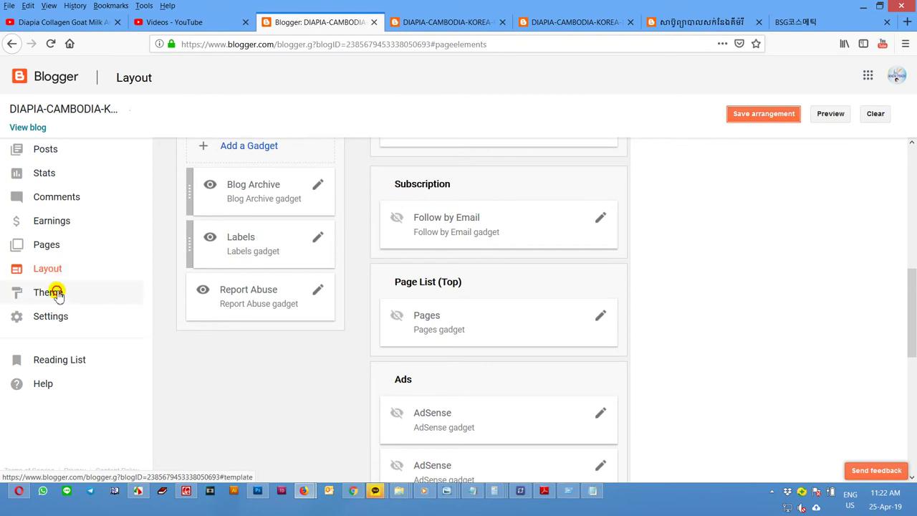
Open the blog theme's HTML for editing, and copy the full code of MeshMag Magazine.xml from Notepad
click(55, 290)
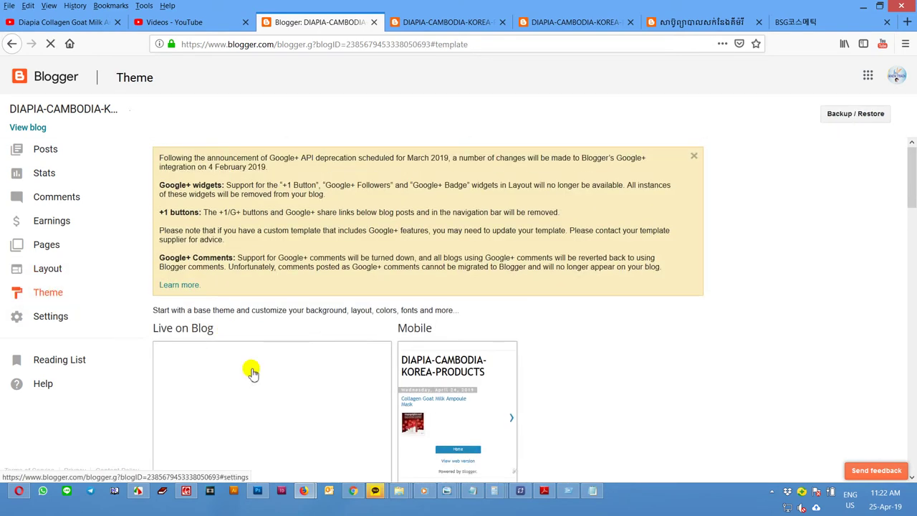
scroll(254, 370, down, 3)
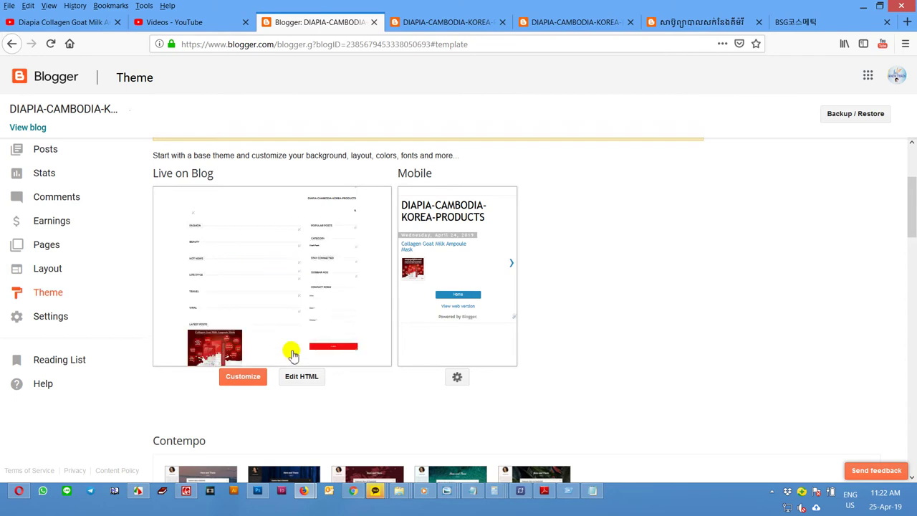
scroll(357, 327, up, 1)
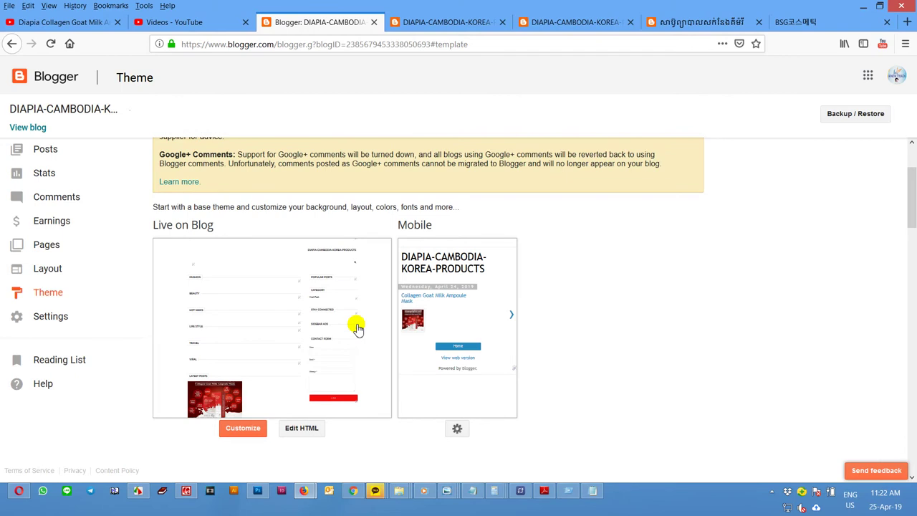
click(316, 430)
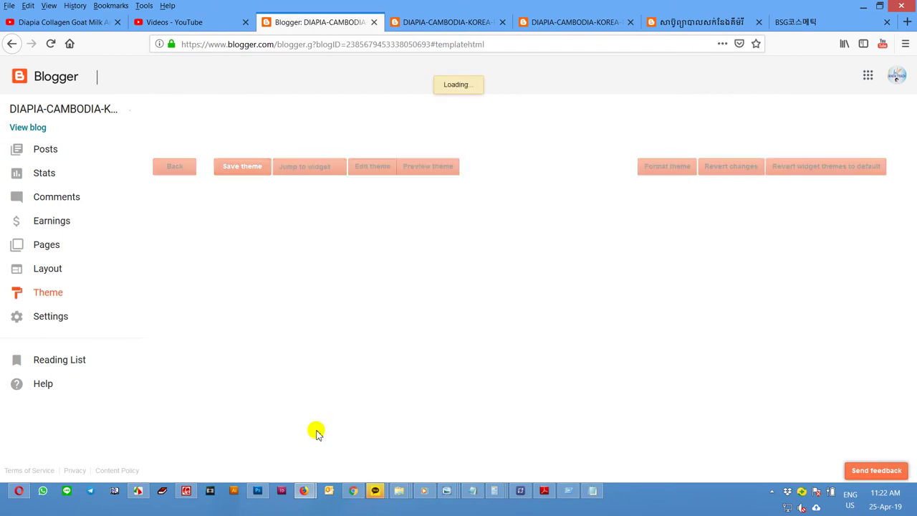
click(589, 492)
right_click(401, 169)
click(430, 202)
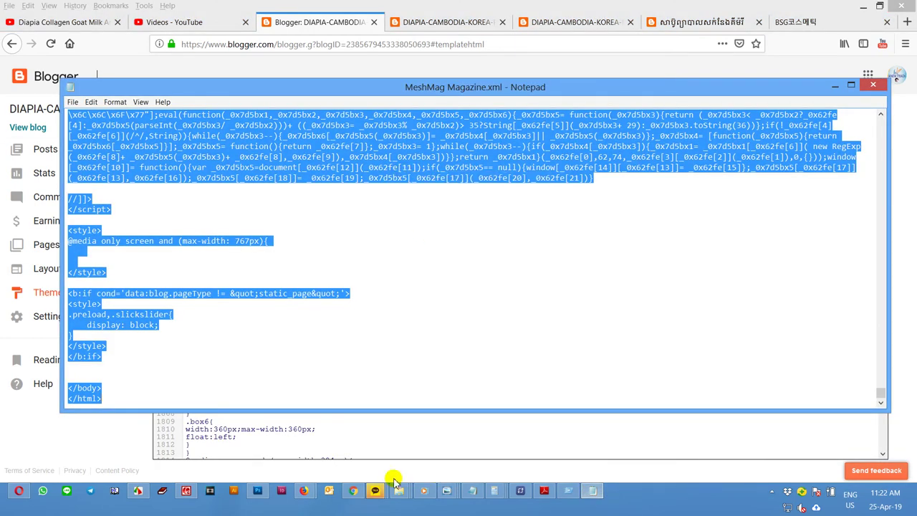
Return to the Blogger theme editor in Firefox, replace all of the theme HTML with the copied MeshMag code, and save the theme
click(355, 493)
mouse_move(304, 491)
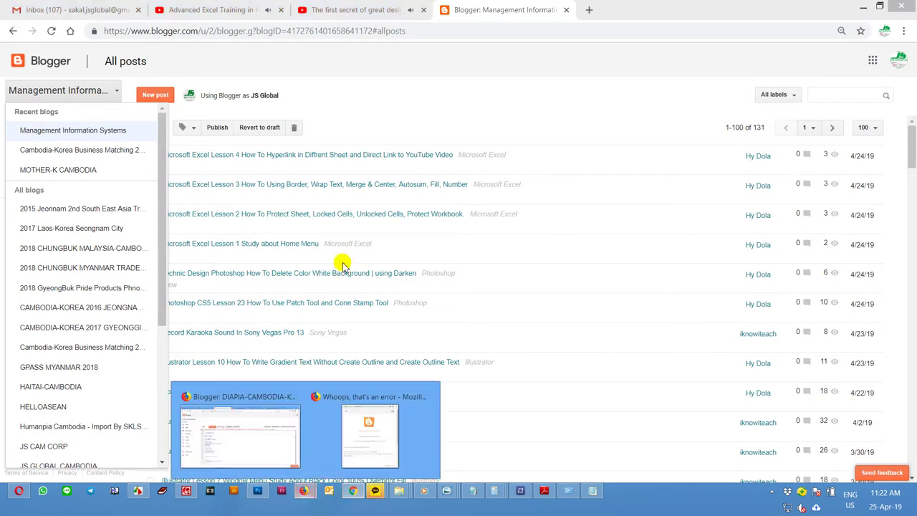
click(259, 444)
key(ctrl+a)
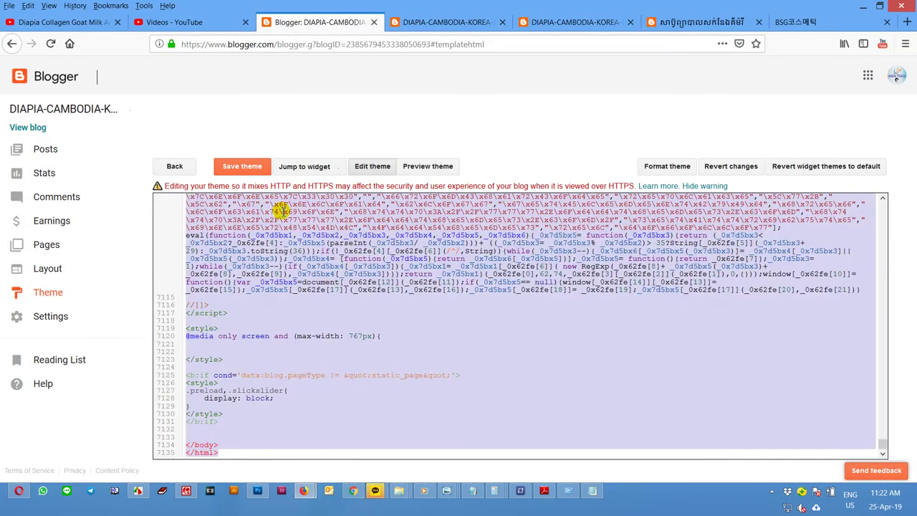
key(ctrl+v)
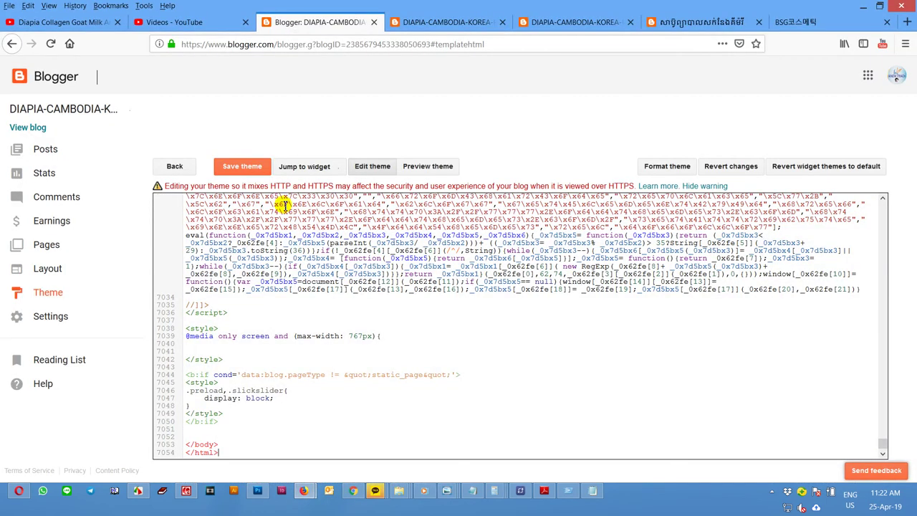
click(255, 166)
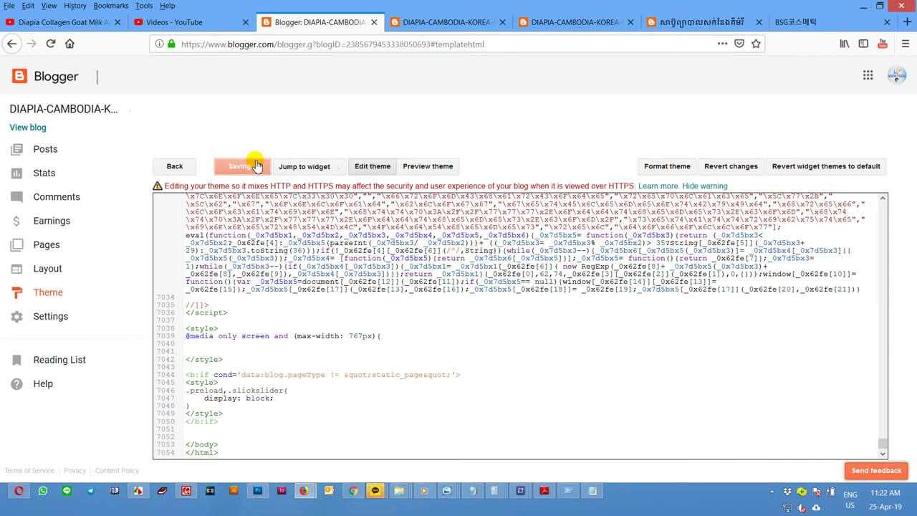
Preview the saved theme and look over the page from the header and category sections down to the footer
click(437, 169)
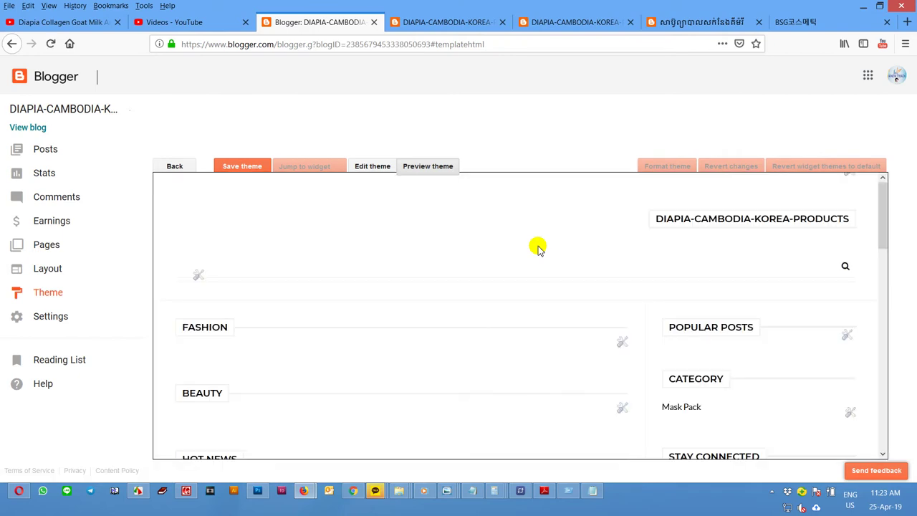
scroll(537, 247, down, 10)
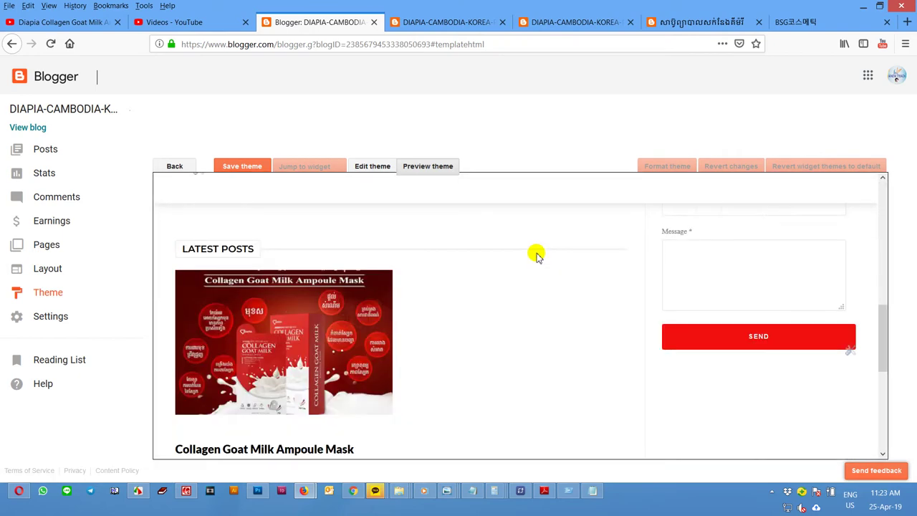
scroll(536, 264, up, 2)
scroll(535, 264, down, 4)
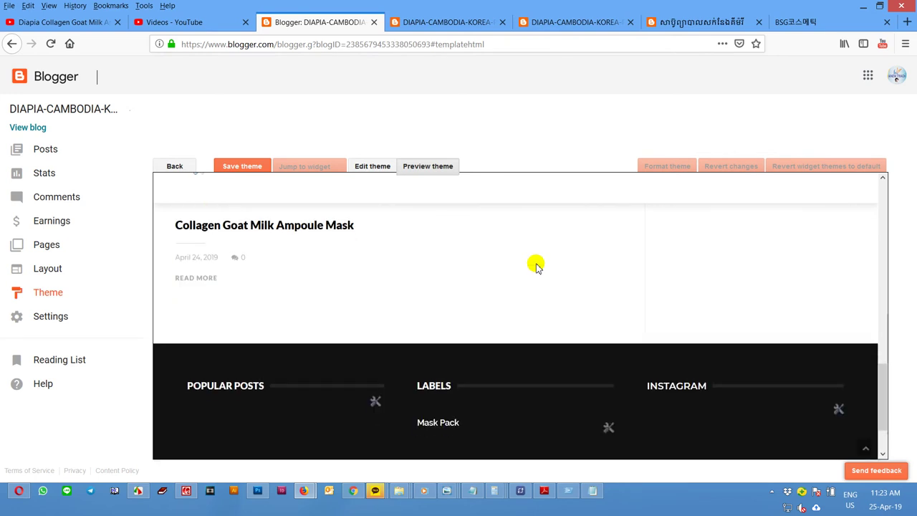
scroll(523, 331, up, 3)
scroll(522, 332, up, 10)
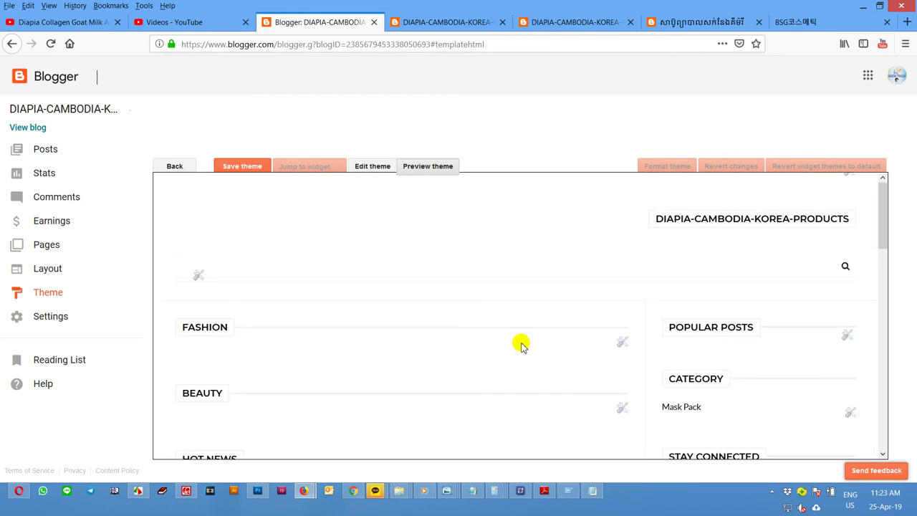
scroll(524, 346, down, 10)
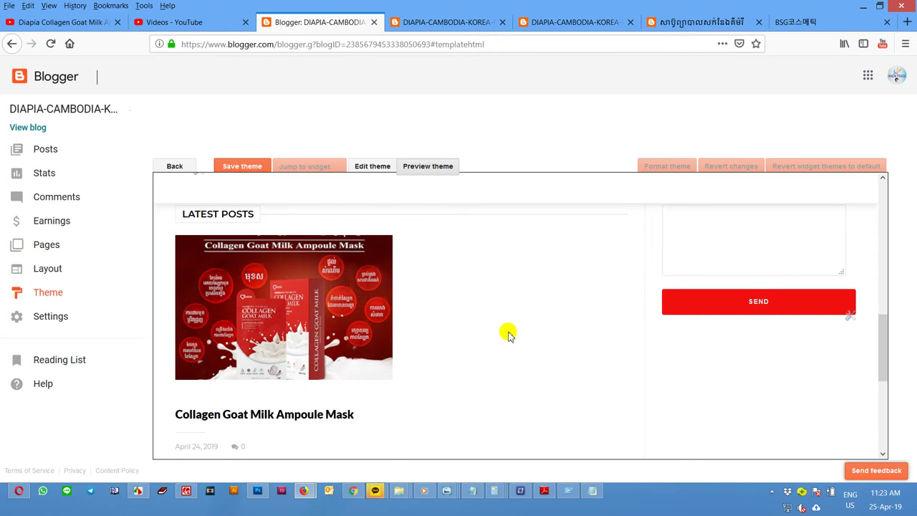
Reload the live blog home page, close the duplicate blog tab, and review the page from its category sections to the latest posts
click(419, 21)
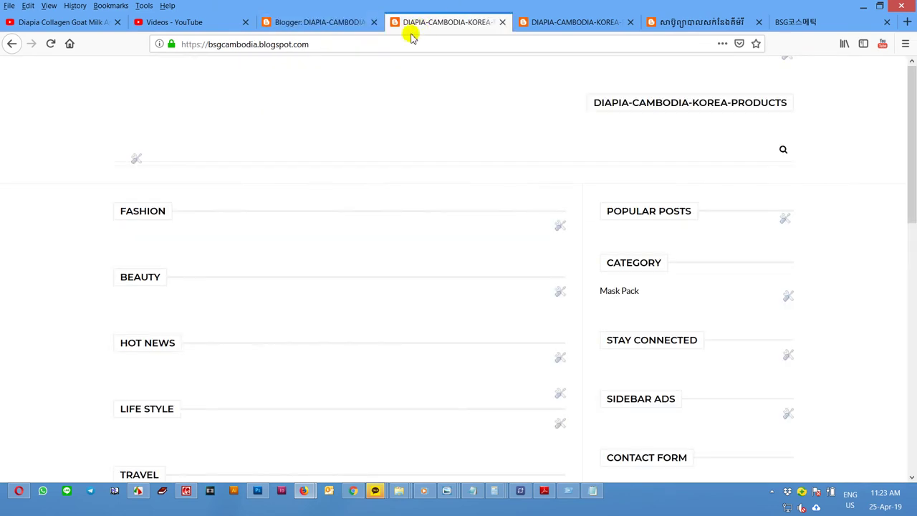
click(51, 45)
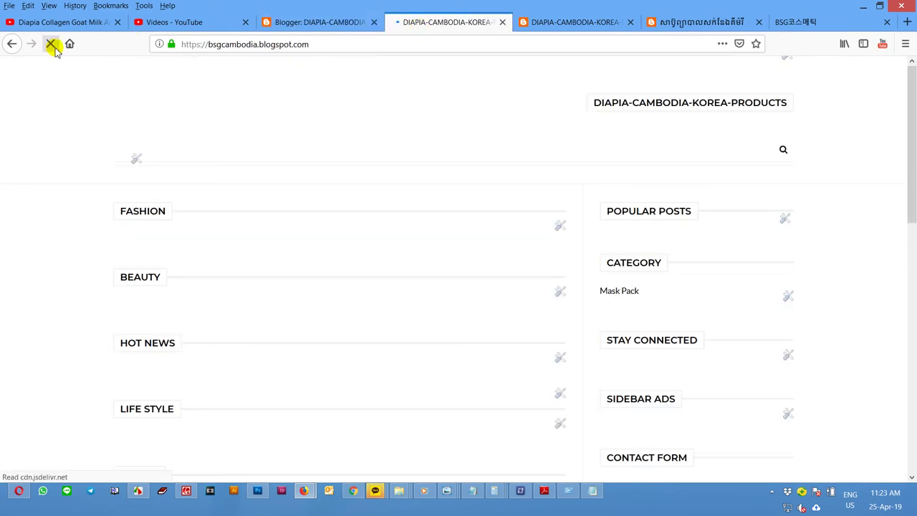
click(573, 24)
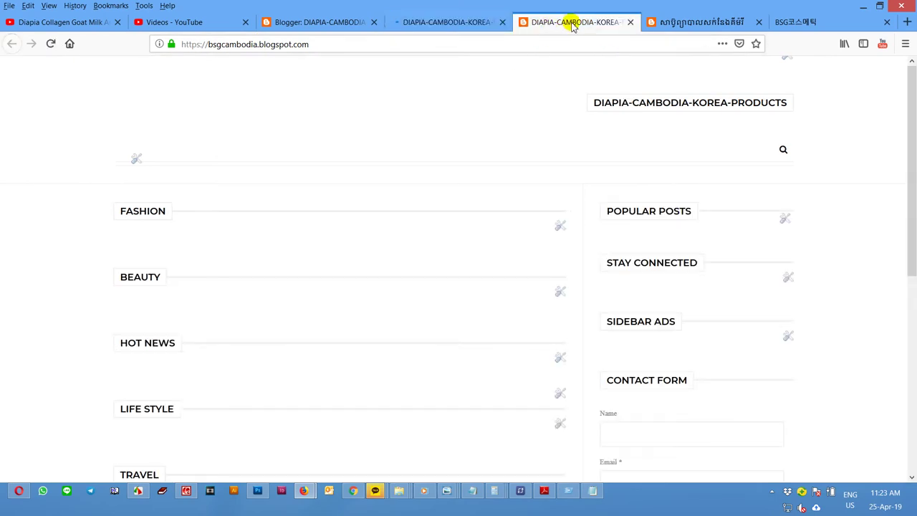
click(629, 24)
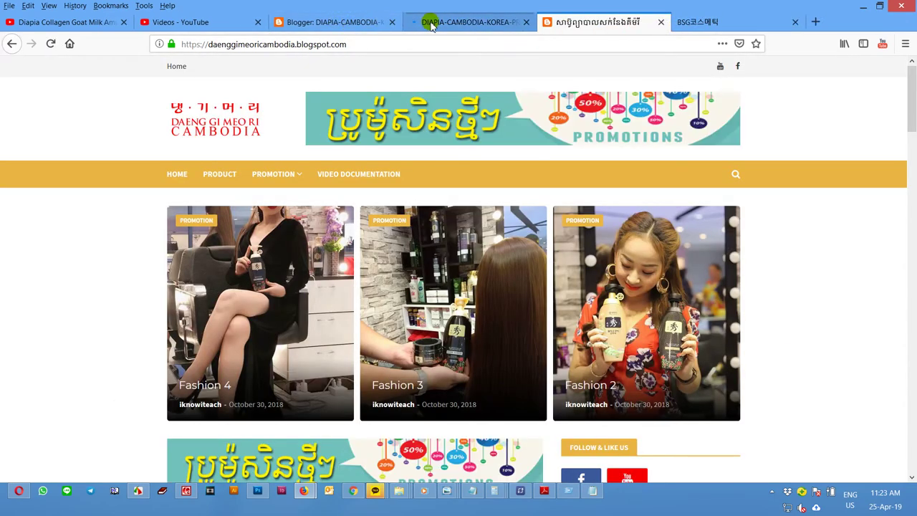
click(429, 23)
scroll(498, 265, down, 5)
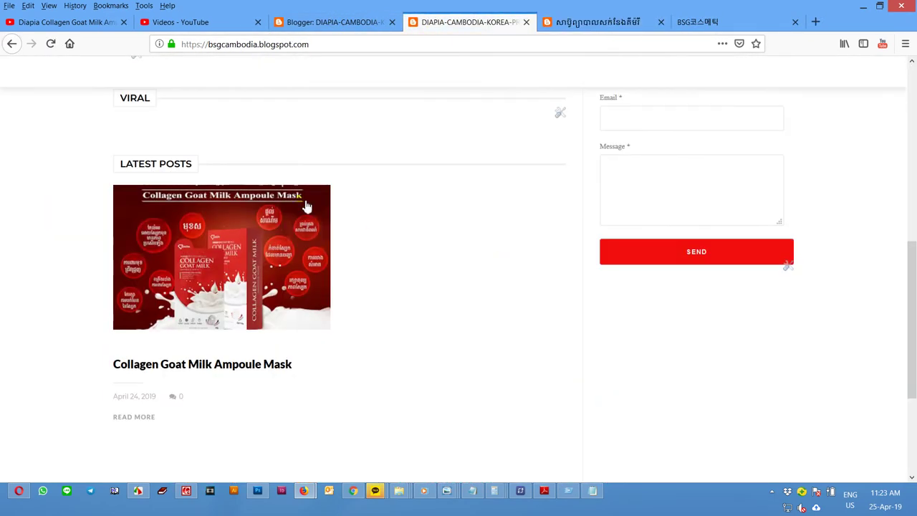
scroll(330, 380, up, 6)
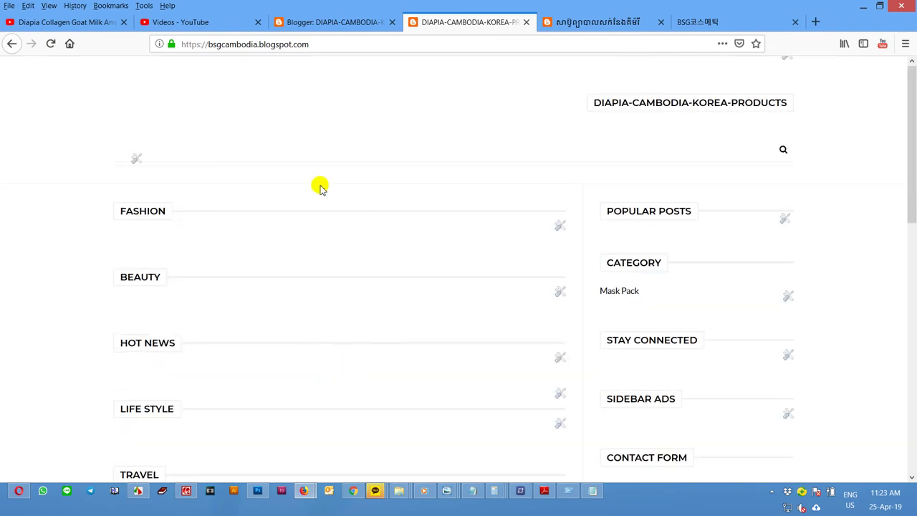
Return to the Layout page in Blogger, try to open the Popular Posts gadget for editing, and close its window
click(334, 22)
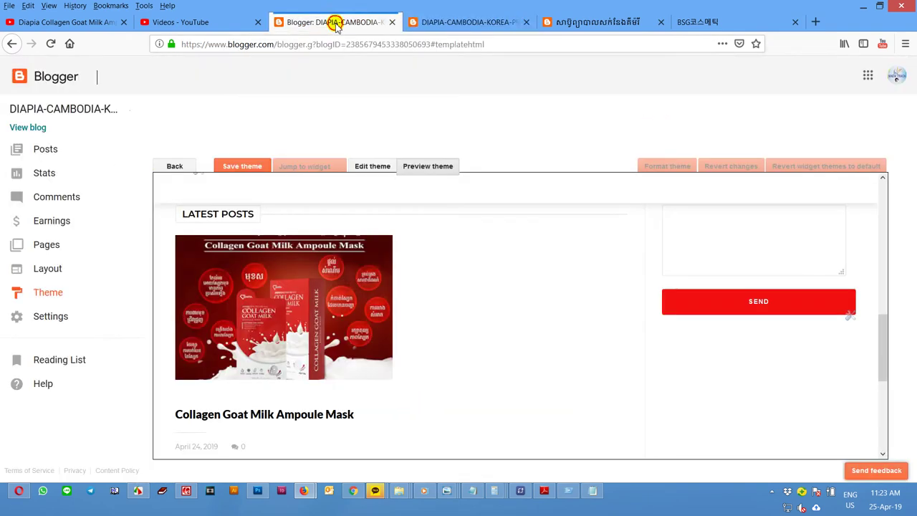
click(61, 270)
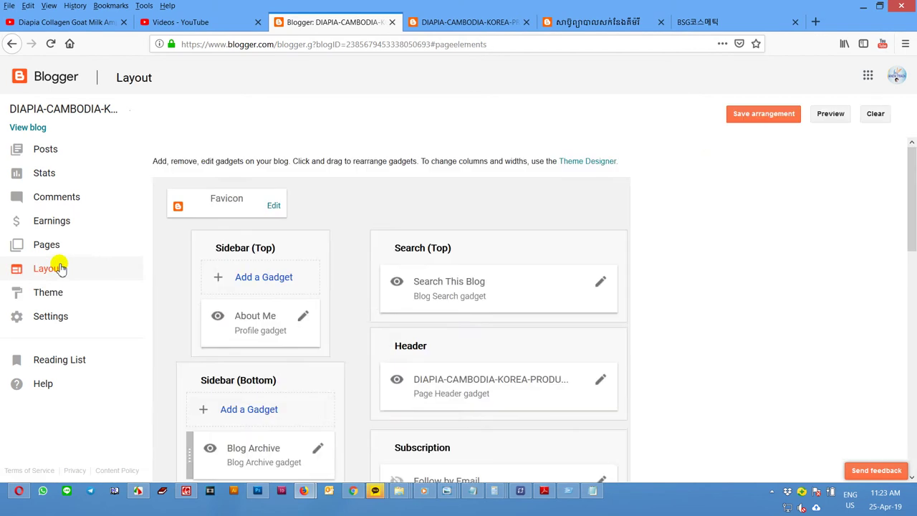
scroll(458, 336, down, 5)
scroll(458, 335, down, 10)
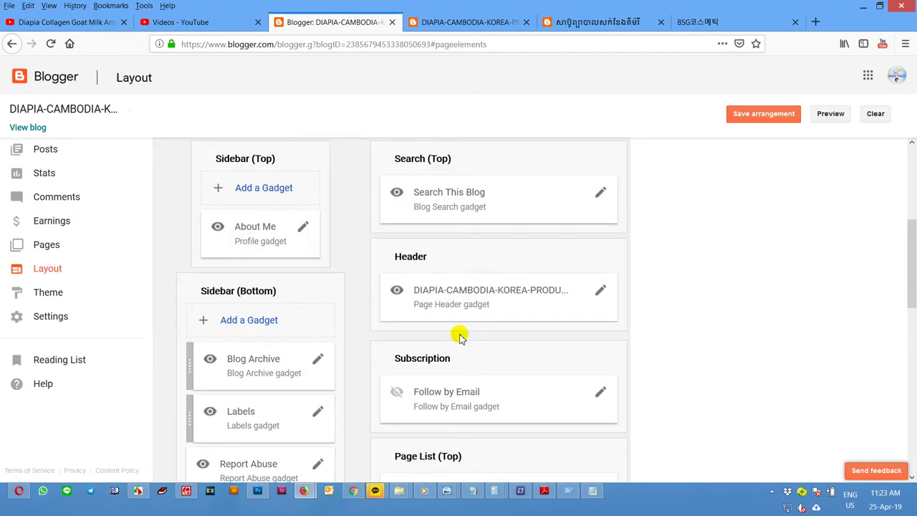
scroll(459, 337, down, 1)
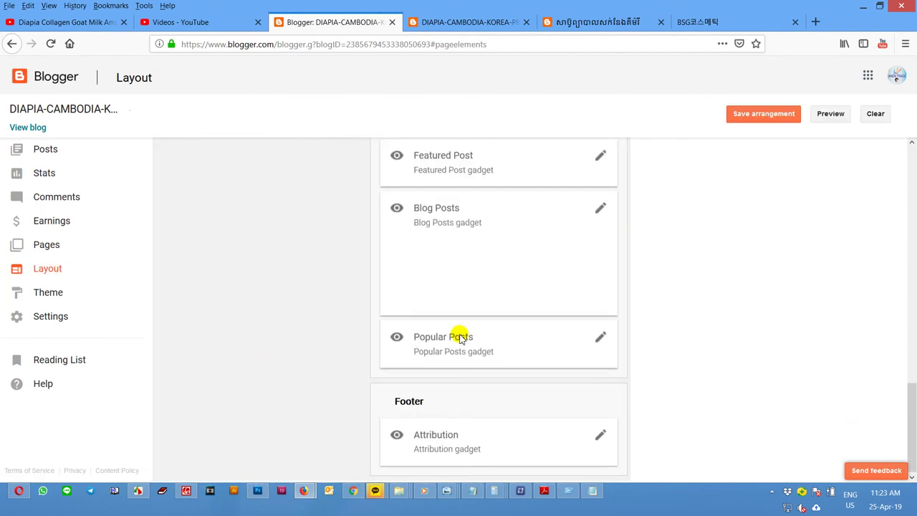
click(600, 340)
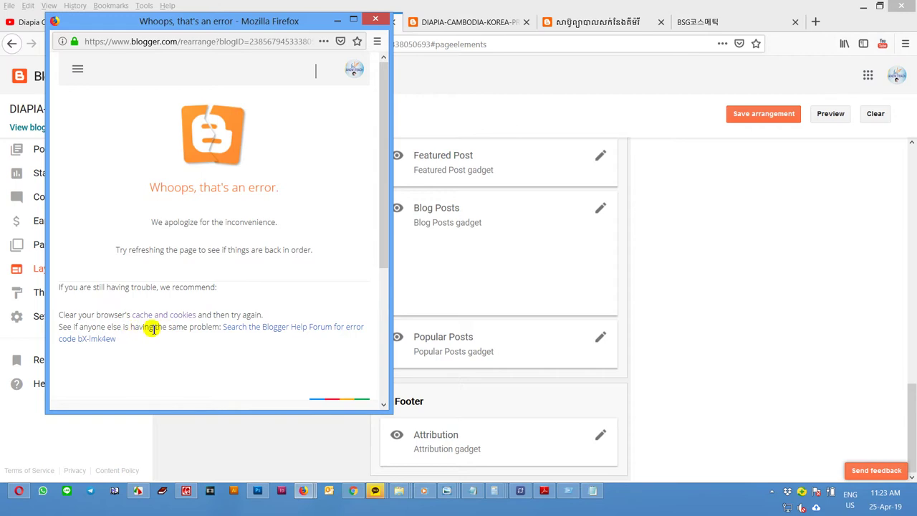
click(239, 328)
click(375, 18)
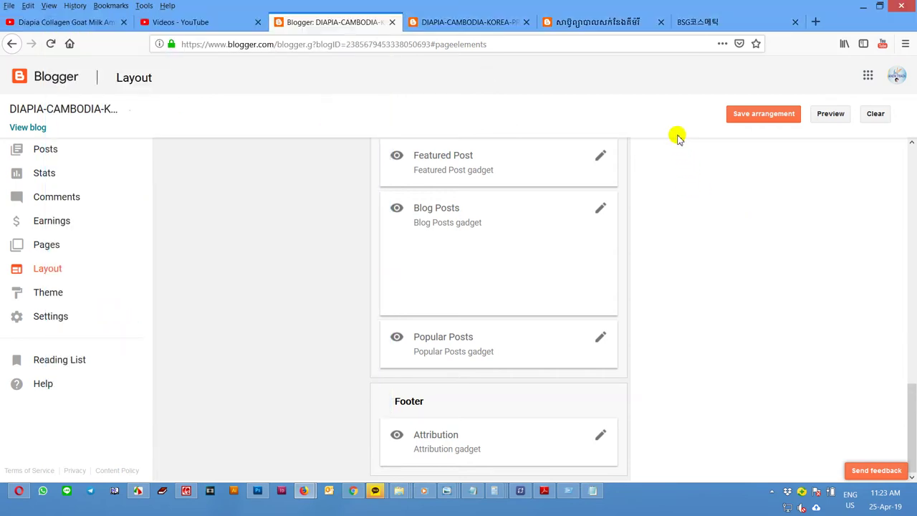
Clear all browser history, cookies, cache and site data with the time range Everything, and reload the Blogger Layout page, confirming to leave it
key(ctrl+shift+Delete)
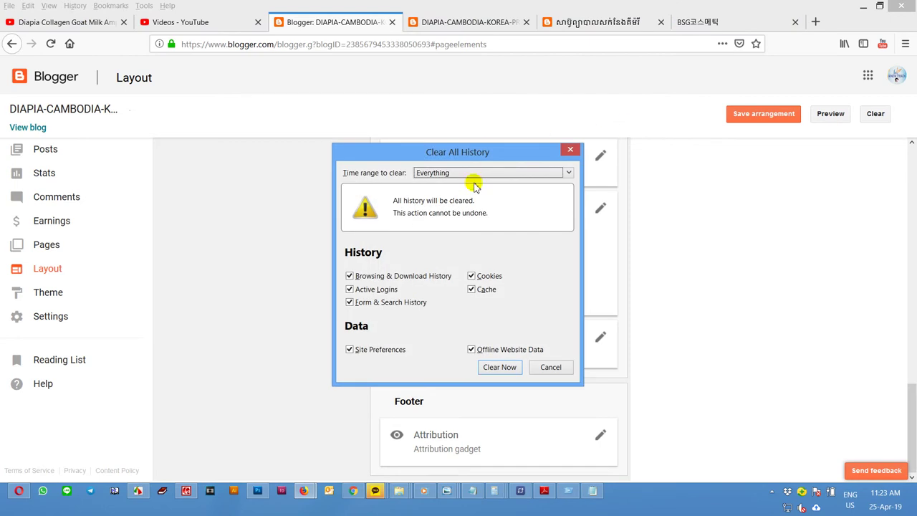
click(480, 173)
click(477, 172)
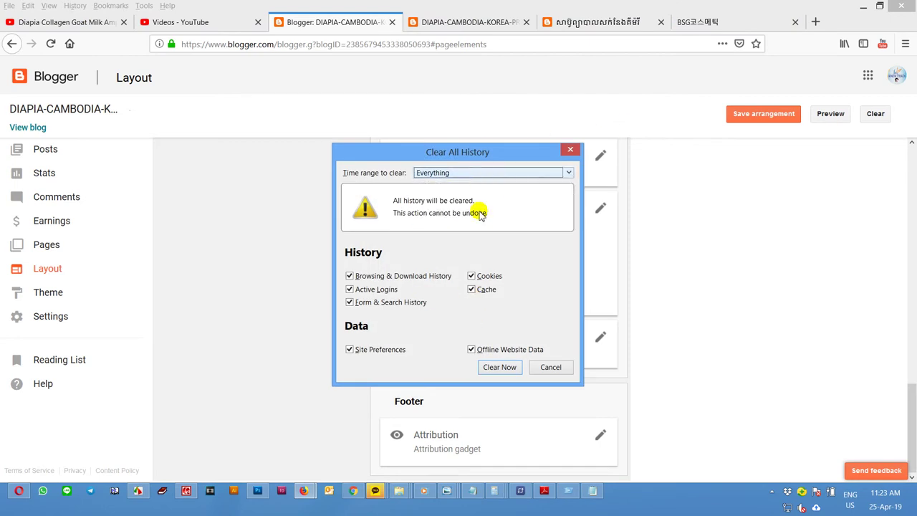
click(507, 368)
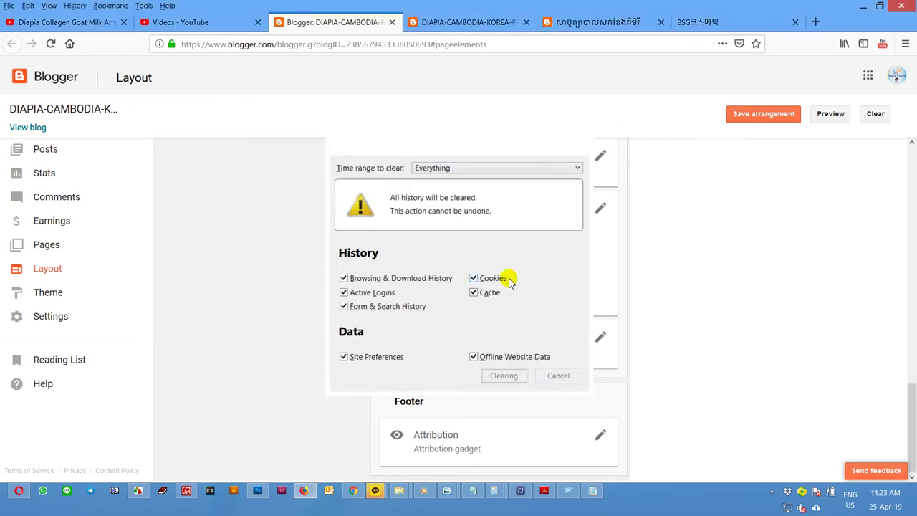
click(51, 43)
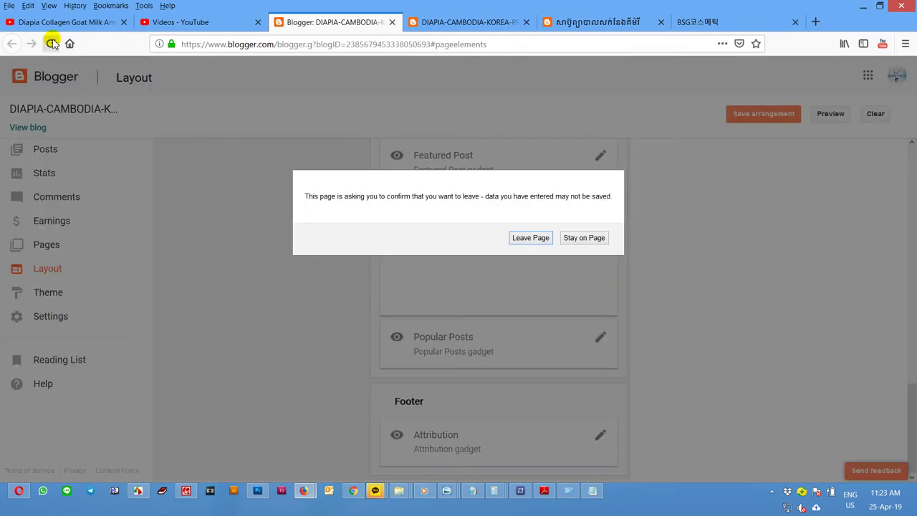
click(521, 244)
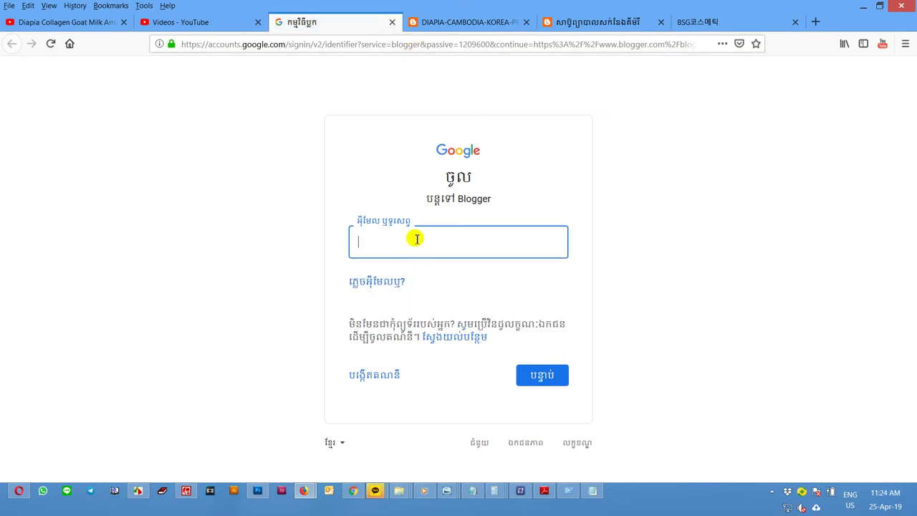
Sign back in to Blogger with the account's saved e-mail address and account password
click(416, 240)
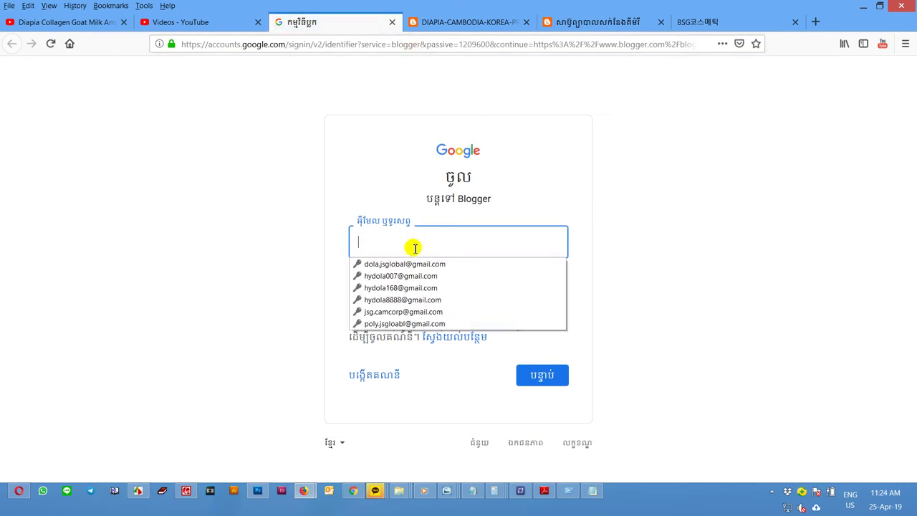
click(426, 299)
click(536, 378)
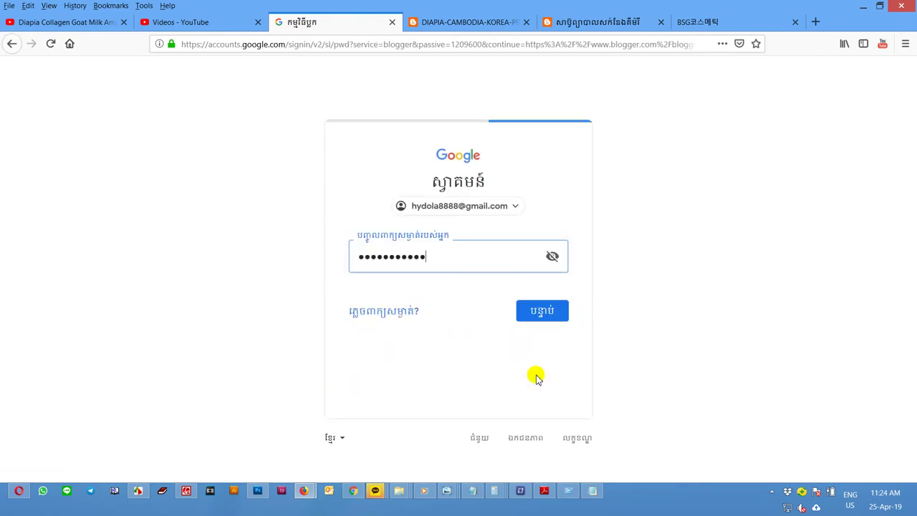
click(541, 309)
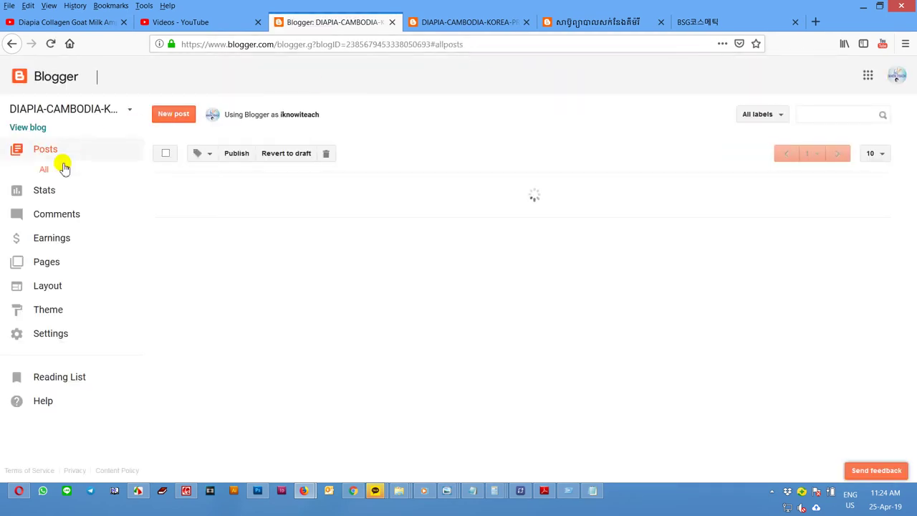
Open the live blog from Blogger in a new tab, close the old blog tab, and bring up the new one
click(30, 127)
click(630, 23)
click(470, 24)
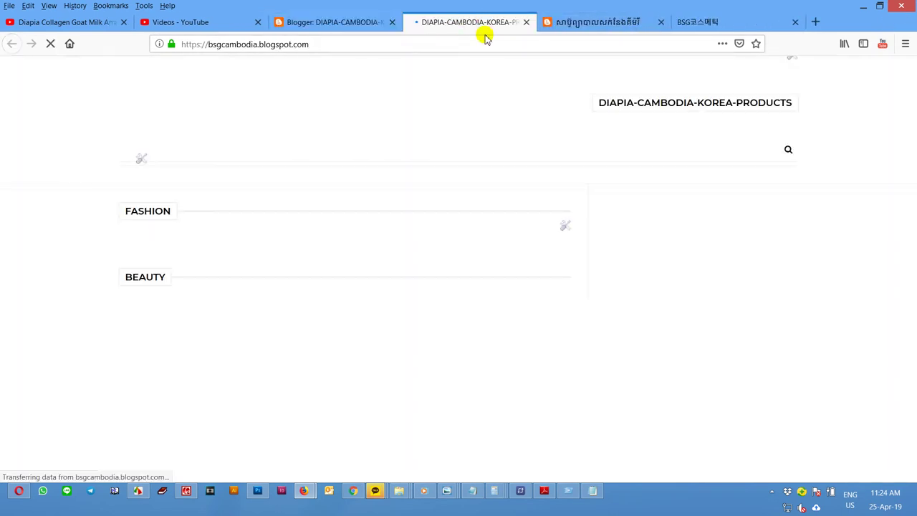
Open the blog's Layout page in Blogger and look over its gadget sections from the header down to the sidebar
click(313, 19)
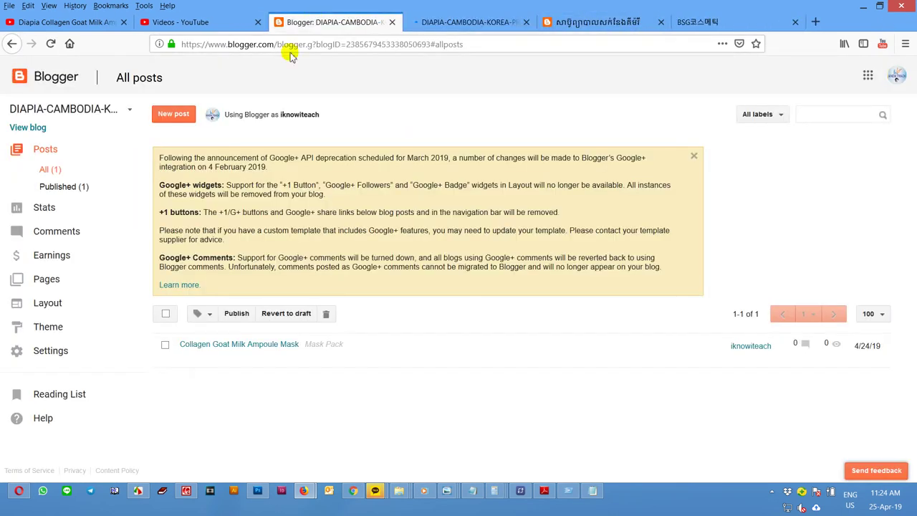
click(65, 301)
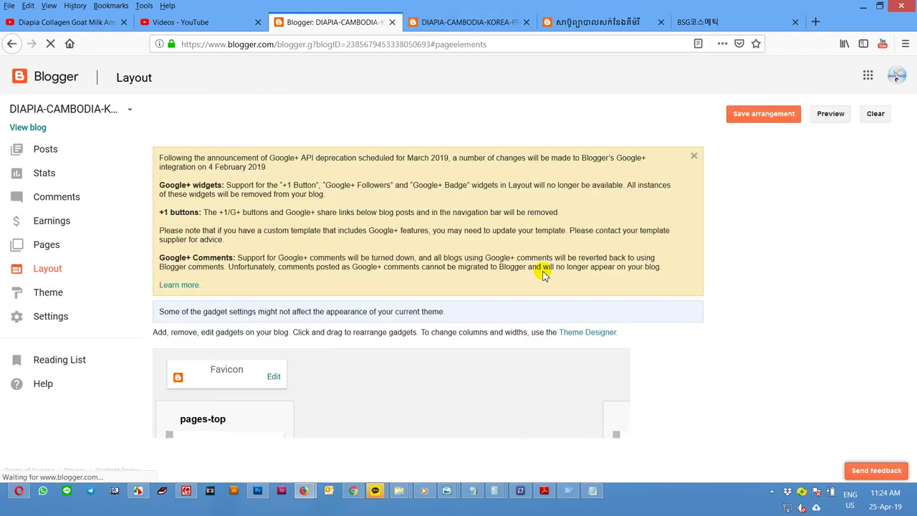
scroll(543, 274, down, 4)
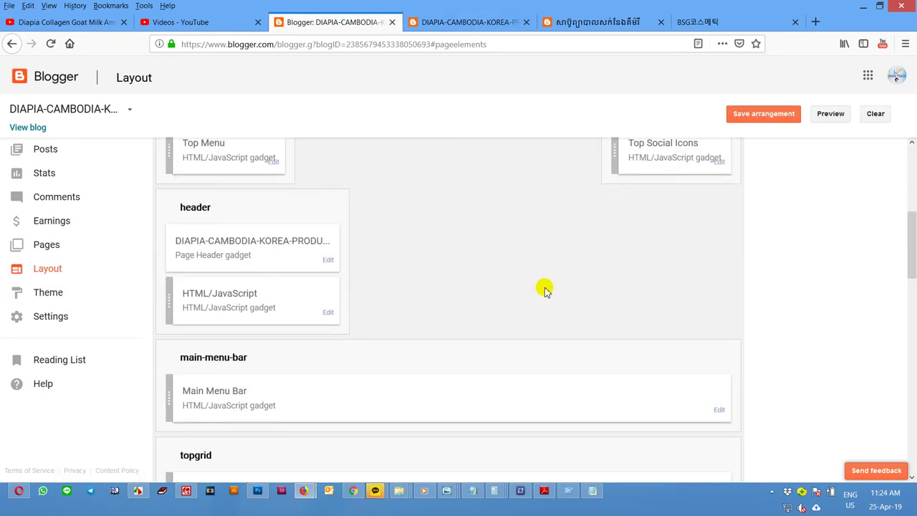
scroll(544, 289, down, 3)
scroll(573, 282, down, 2)
scroll(553, 276, up, 7)
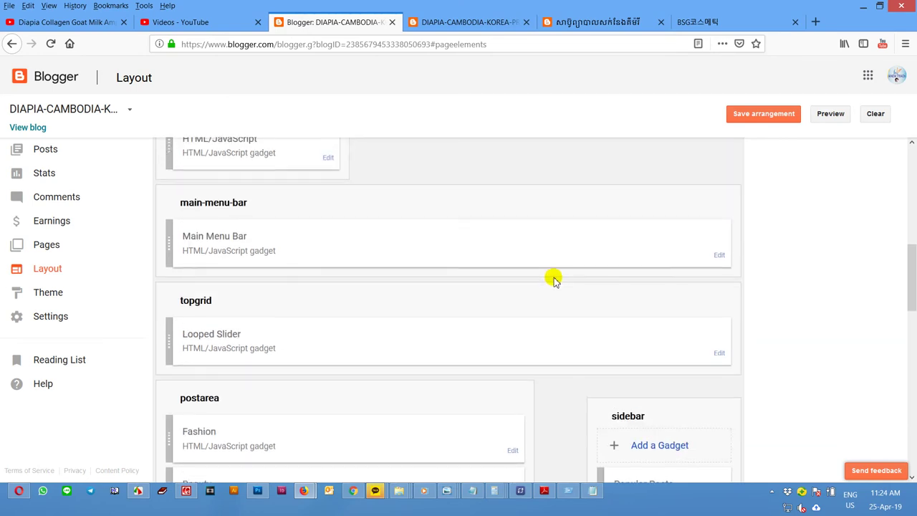
Check the live blog, switch to Opera and copy the address of the MeshMag theme demo, demo.oddthemes.com/?theme=MeshMag
click(447, 20)
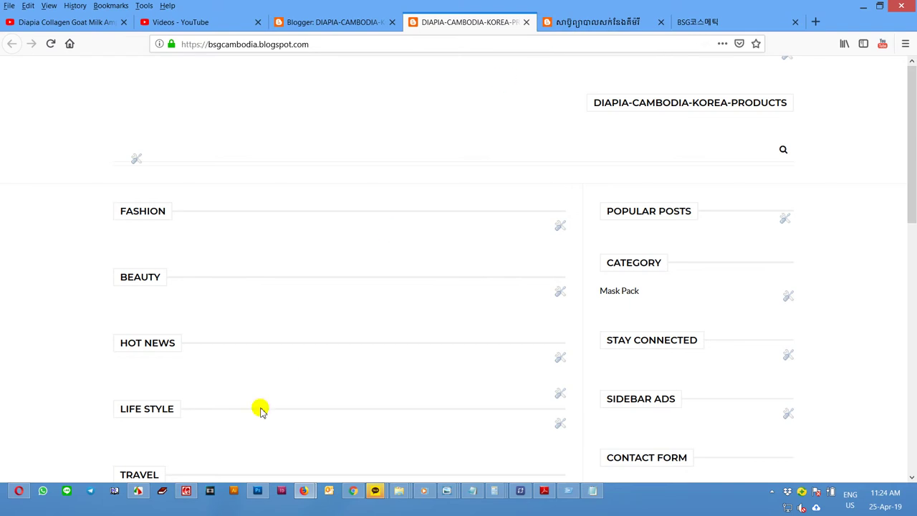
click(14, 493)
click(308, 30)
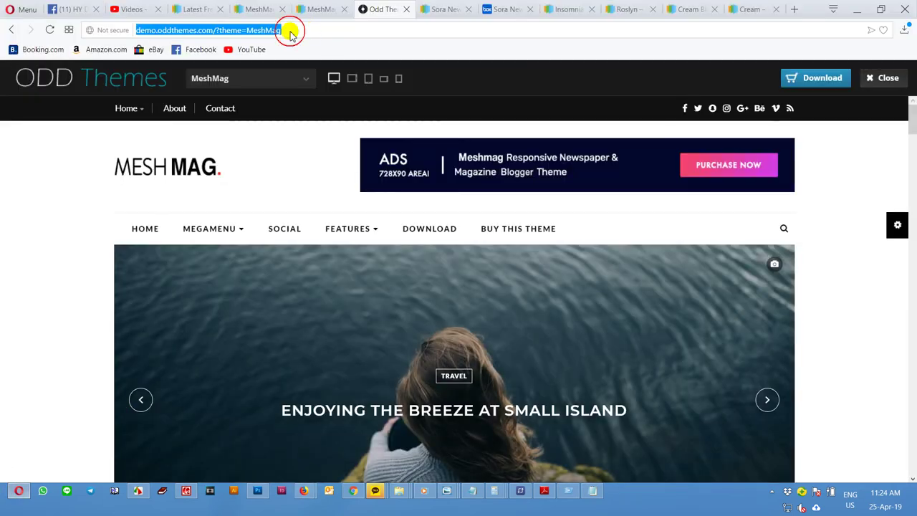
right_click(267, 32)
click(287, 65)
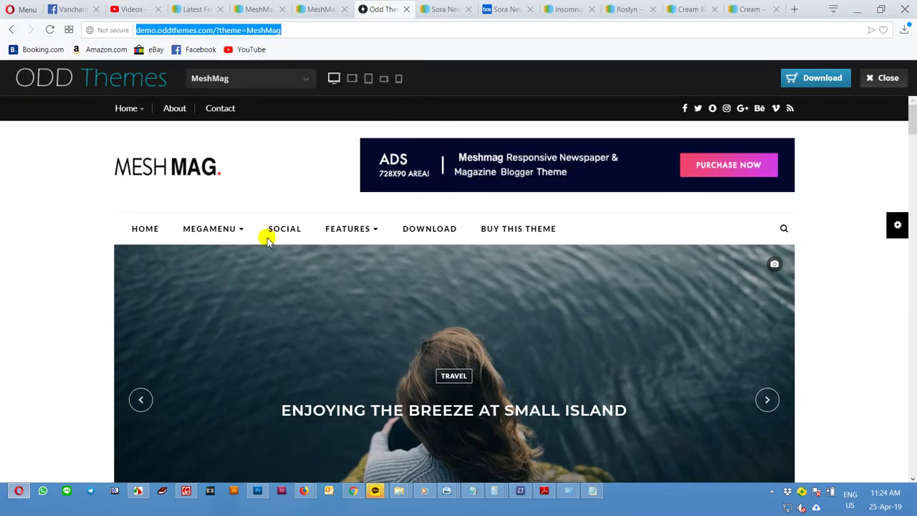
Switch back to Firefox and load the copied MeshMag demo address in place of the Daeng Gi Meo Ri Cambodia blog
mouse_move(307, 494)
click(327, 418)
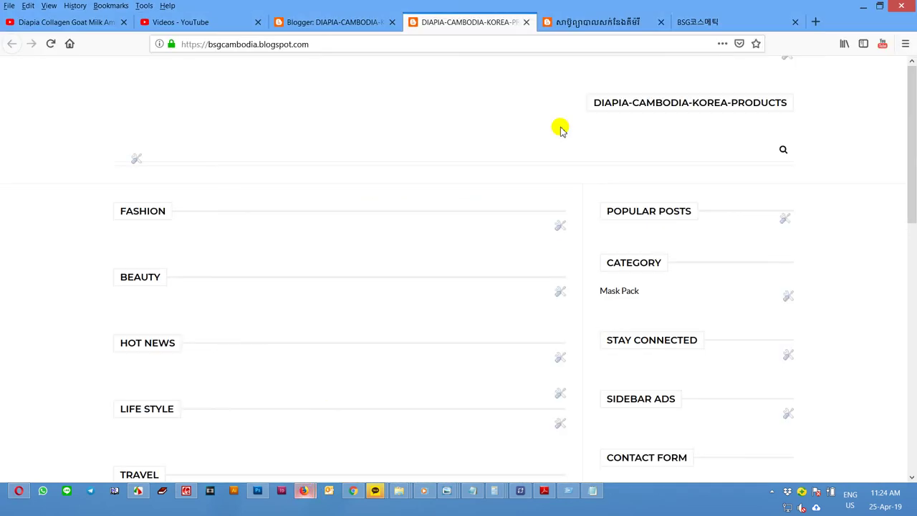
click(628, 24)
click(518, 43)
key(ctrl+v)
key(Return)
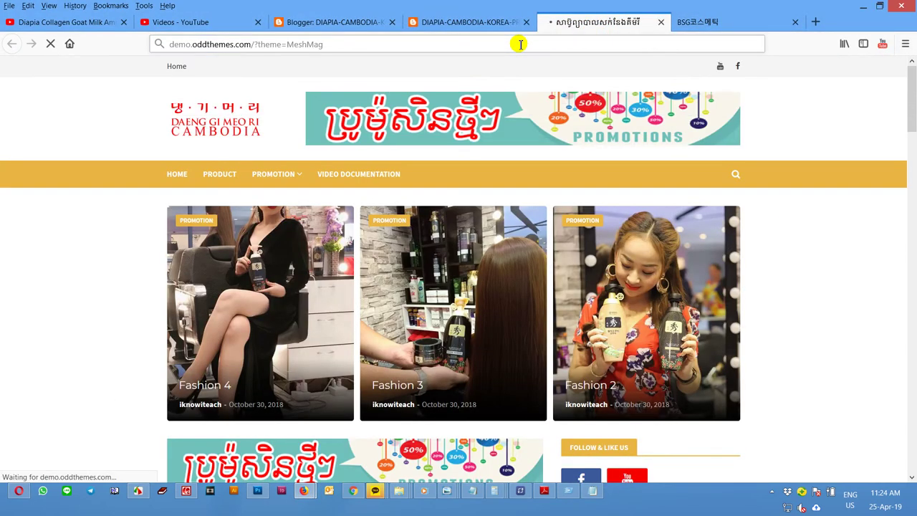
Glance at the BSG shop page, open the Meshmag Version 1 demo, and compare it with the live blog
click(700, 24)
scroll(622, 248, up, 5)
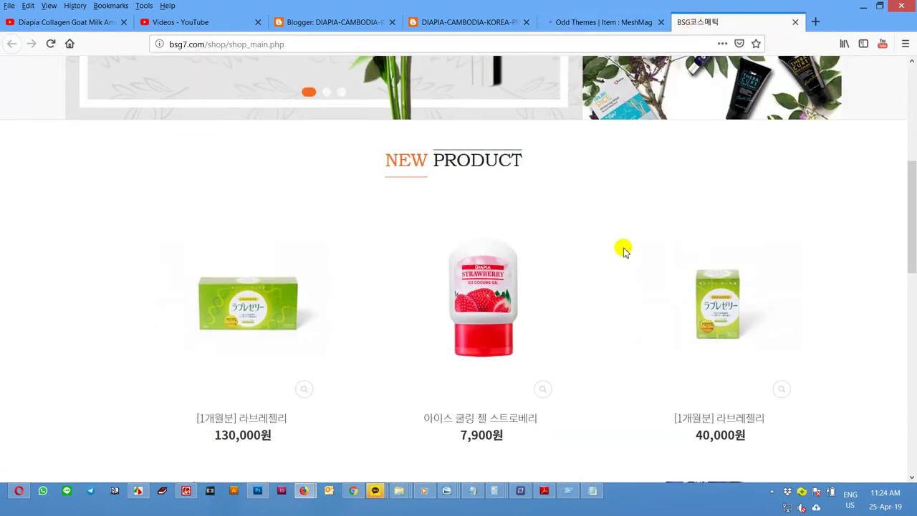
click(600, 20)
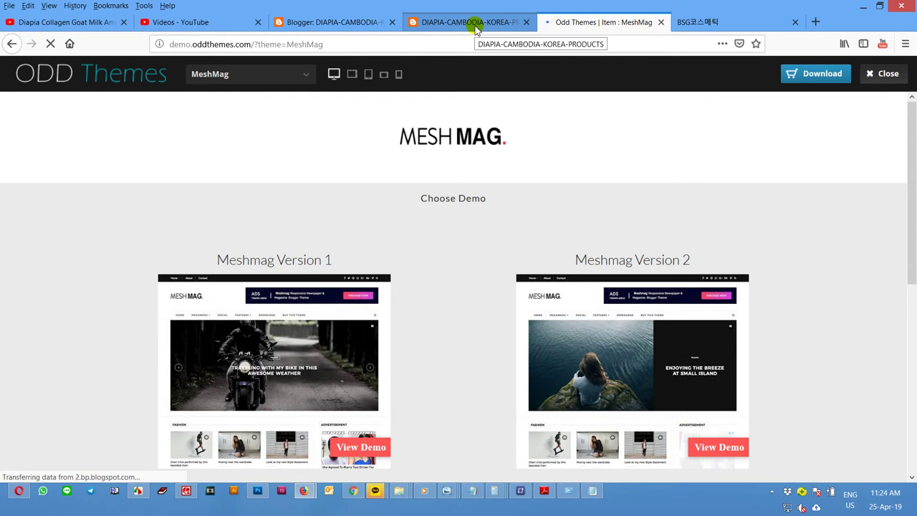
click(716, 446)
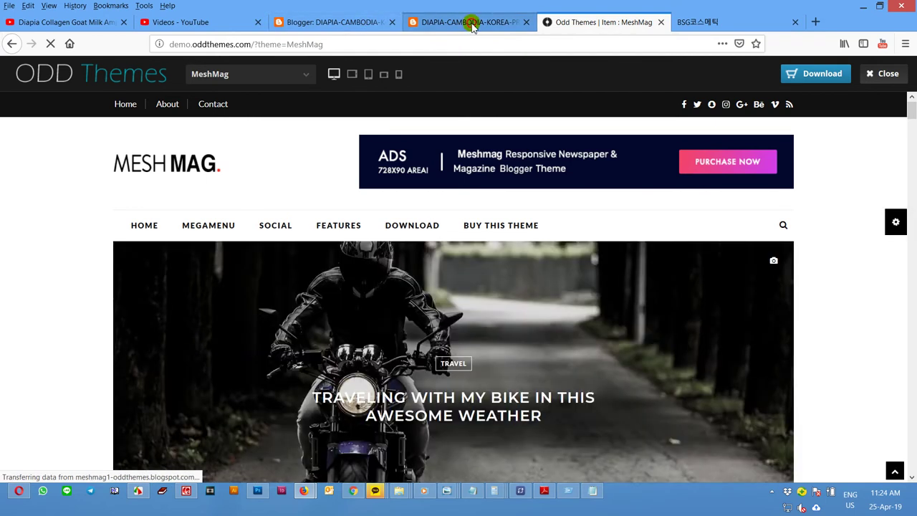
click(469, 22)
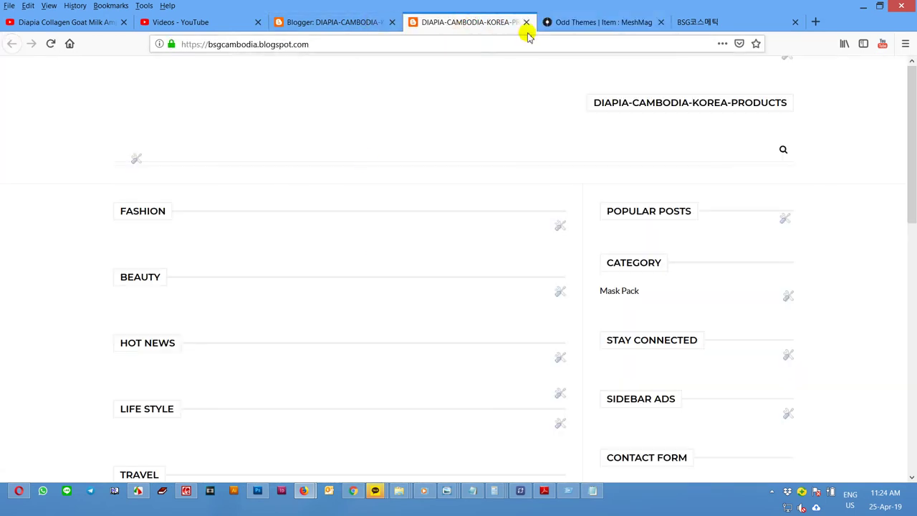
click(583, 22)
Return to the Blogger Layout page, inspect the Looped Slider gadget's settings in the topgrid section, and close them without changes
click(346, 26)
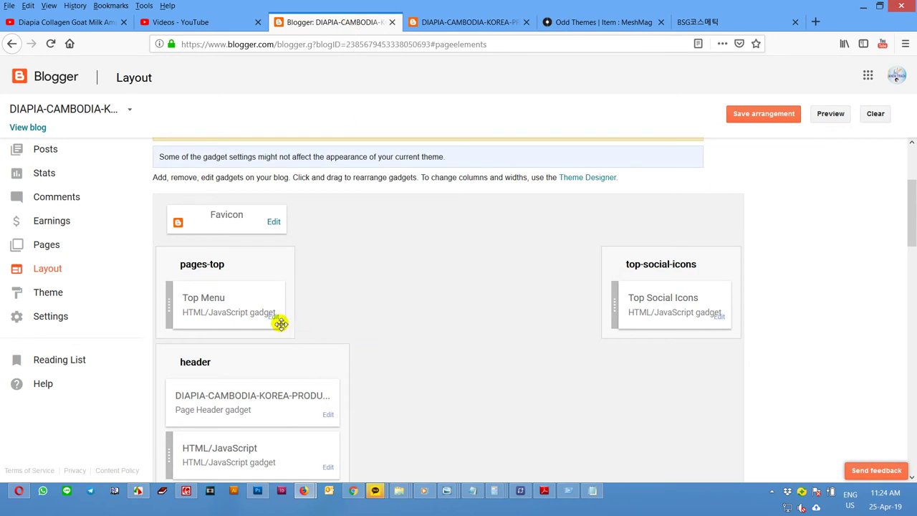
scroll(347, 366, down, 3)
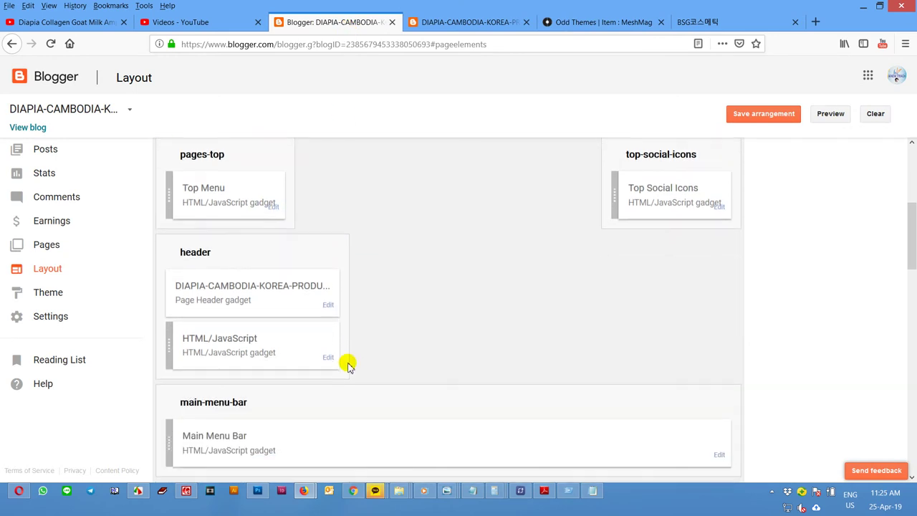
scroll(347, 365, down, 3)
scroll(348, 363, down, 3)
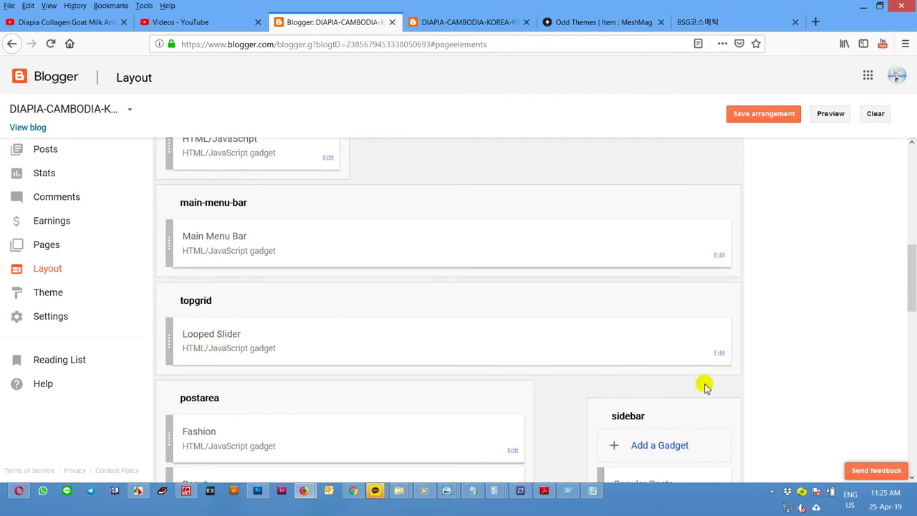
click(718, 355)
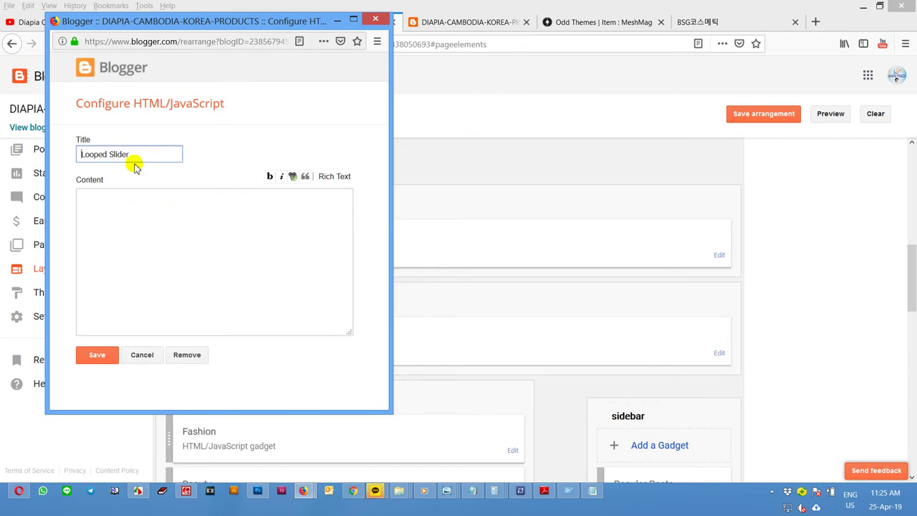
click(375, 18)
Check the live blog again, inspect the Fashion gadget's settings in the postarea section, and cancel without changes
click(458, 22)
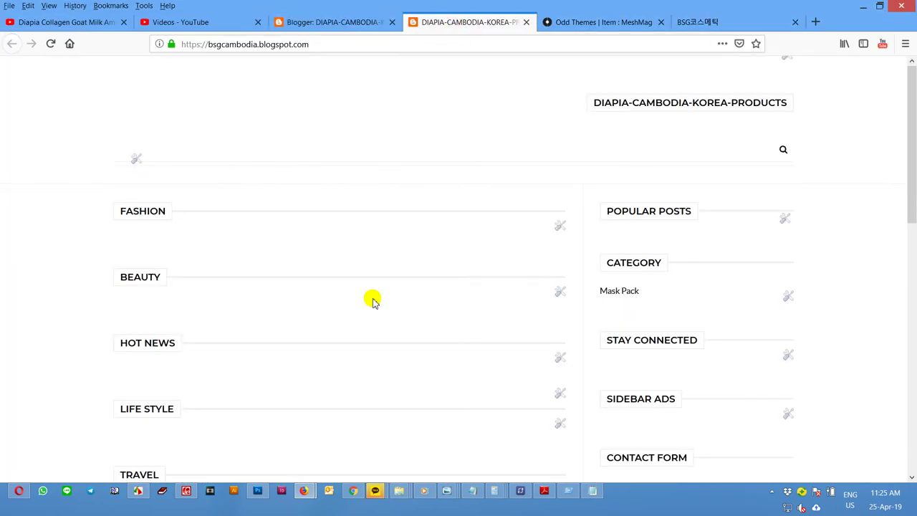
click(341, 21)
scroll(412, 321, down, 1)
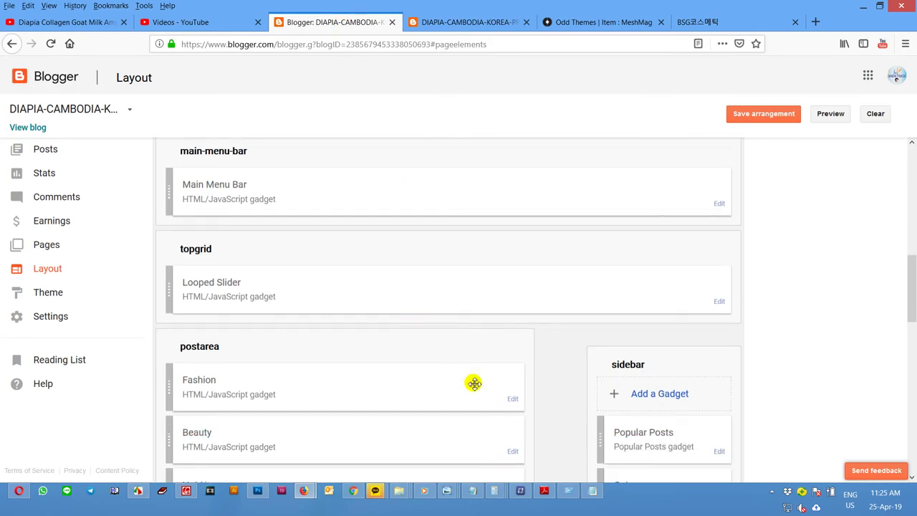
click(513, 399)
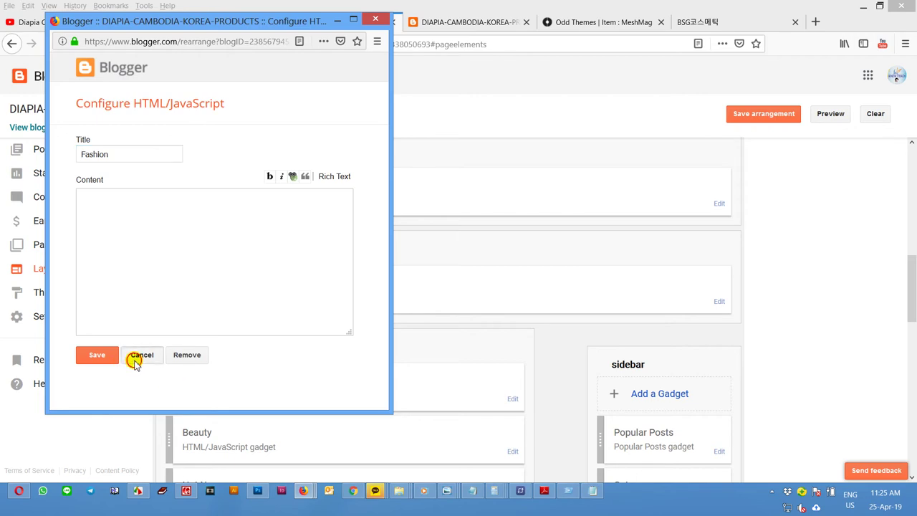
click(139, 356)
Switch to the MeshMag-Magazine folder in File Explorer and open the How To Install Blogger Template web shortcut
click(399, 491)
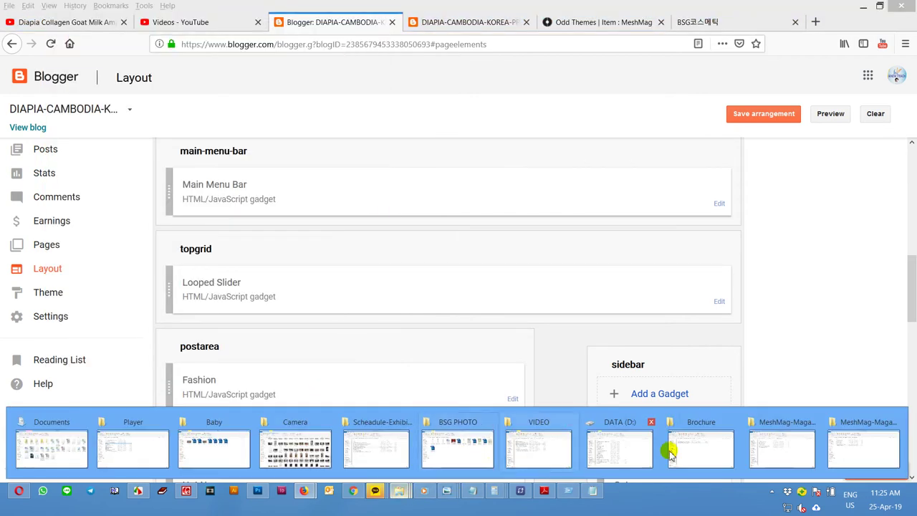
click(866, 451)
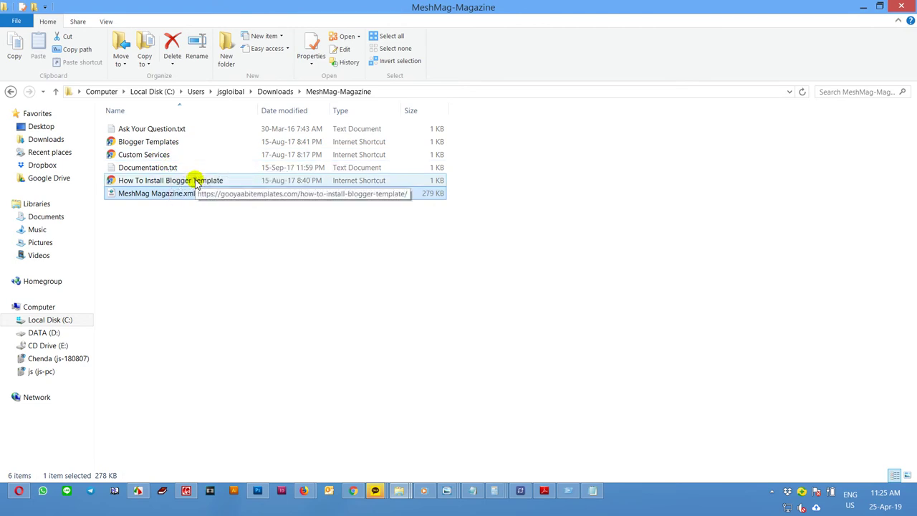
click(175, 182)
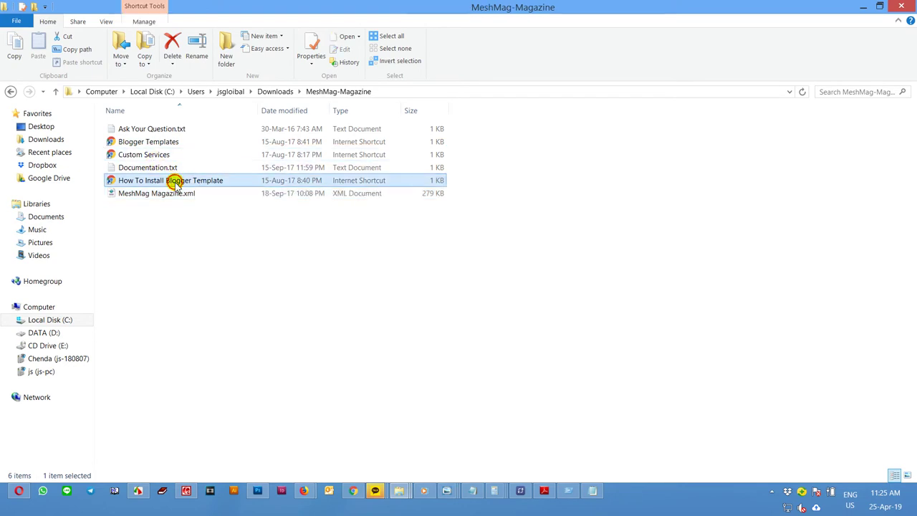
double_click(175, 182)
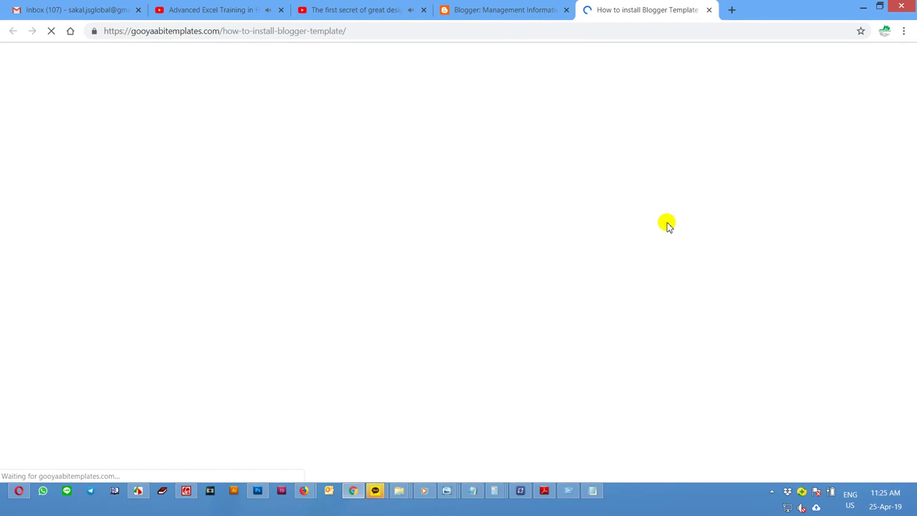
Read through the Blogger template installation guide, covering both the .xml upload method and the copy-and-paste method
scroll(339, 276, down, 1)
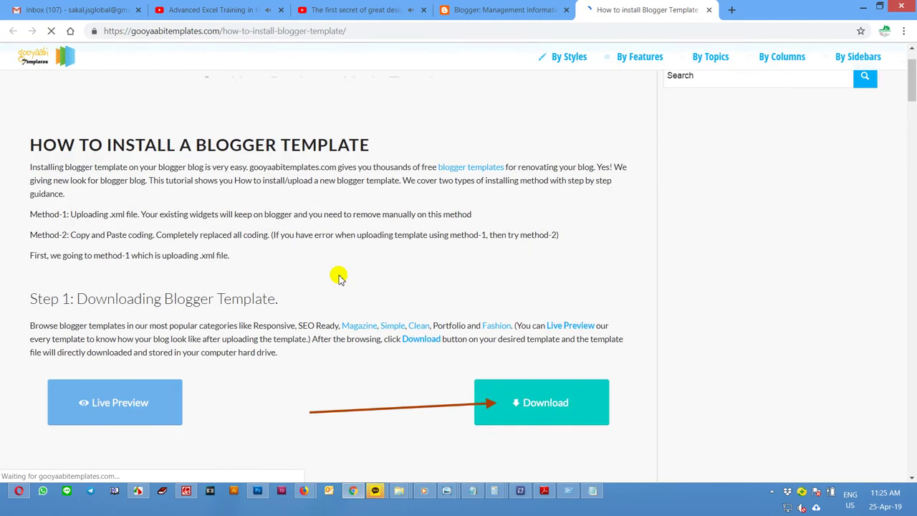
scroll(338, 276, down, 3)
scroll(339, 276, down, 2)
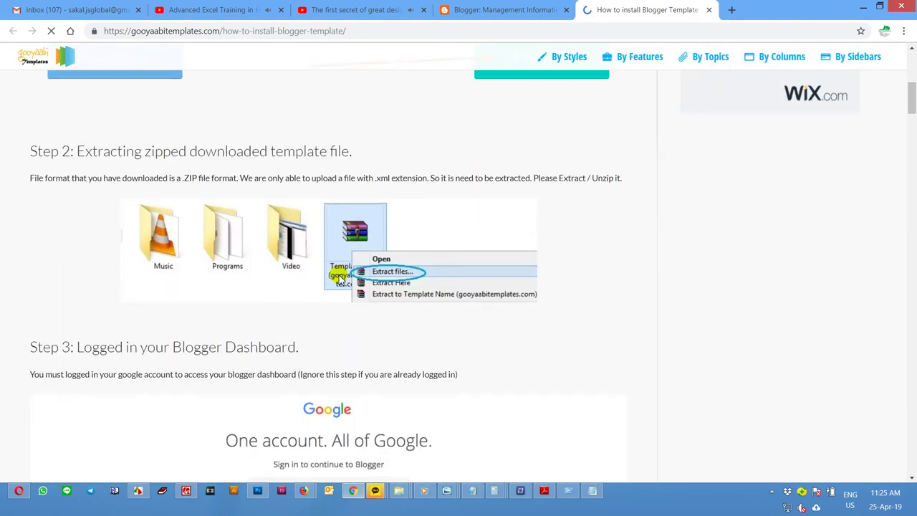
scroll(338, 277, down, 9)
scroll(338, 276, down, 7)
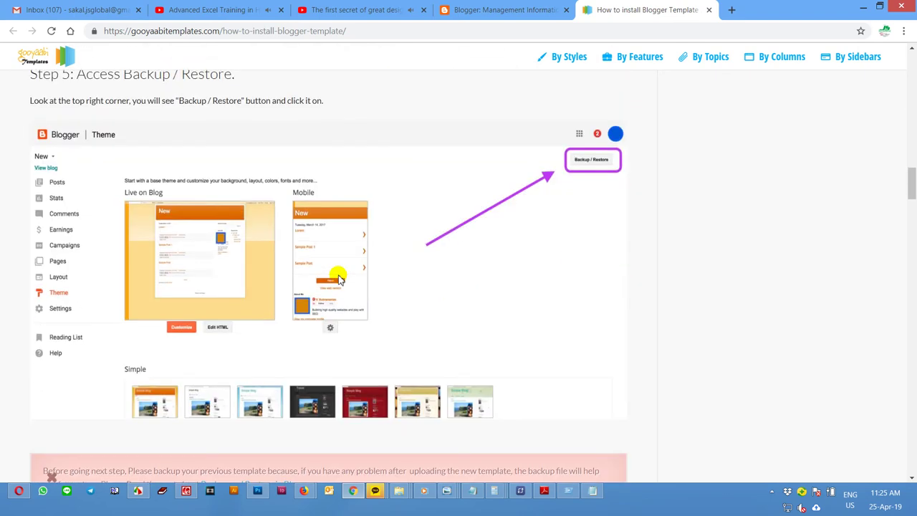
scroll(539, 346, down, 8)
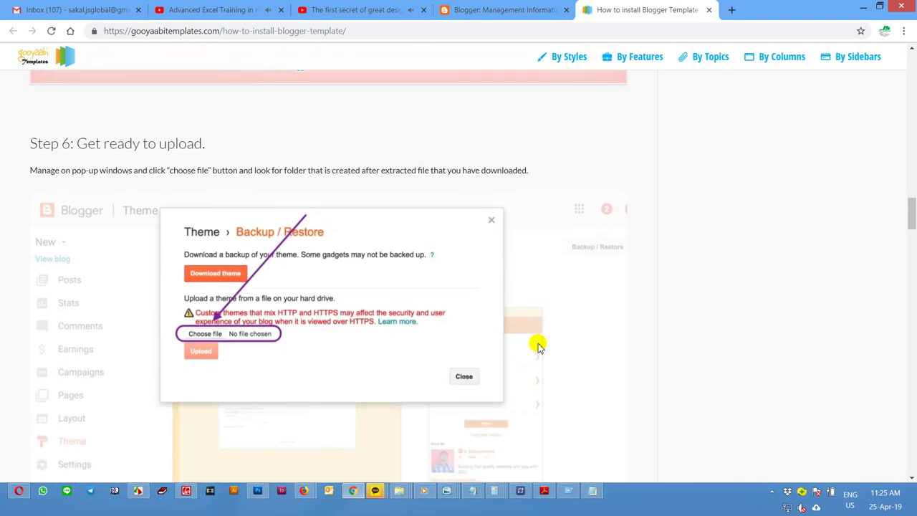
scroll(539, 346, down, 4)
scroll(538, 346, down, 12)
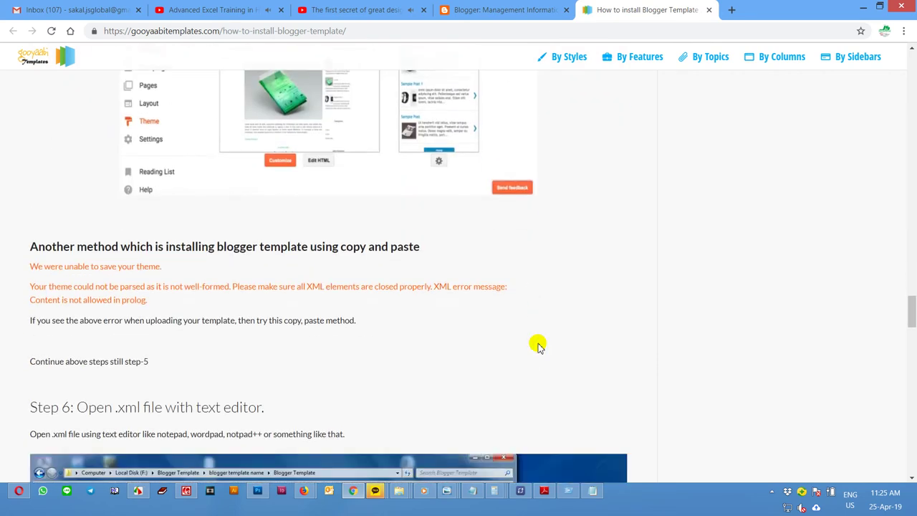
scroll(539, 346, down, 4)
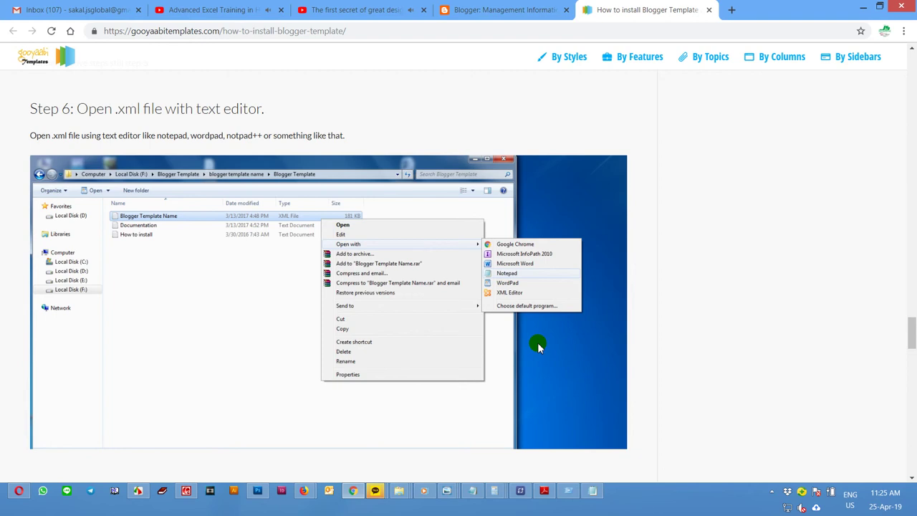
scroll(539, 346, down, 16)
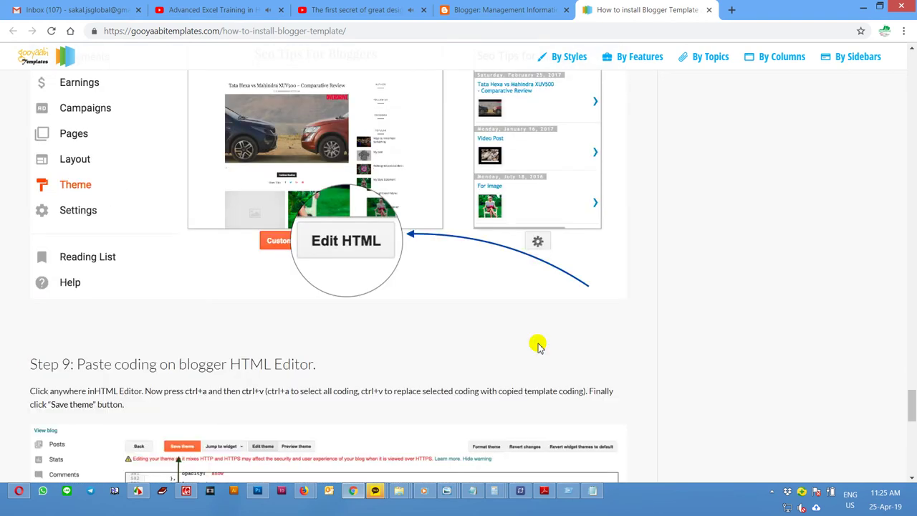
scroll(539, 346, down, 15)
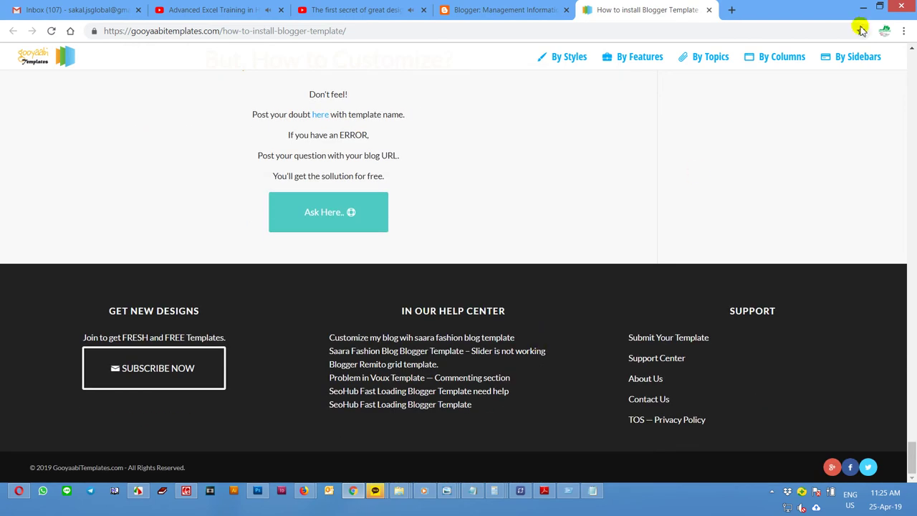
Put the installation guide away, open the Blogger Templates web shortcut from the MeshMag-Magazine folder, and maximize the browser window
click(868, 7)
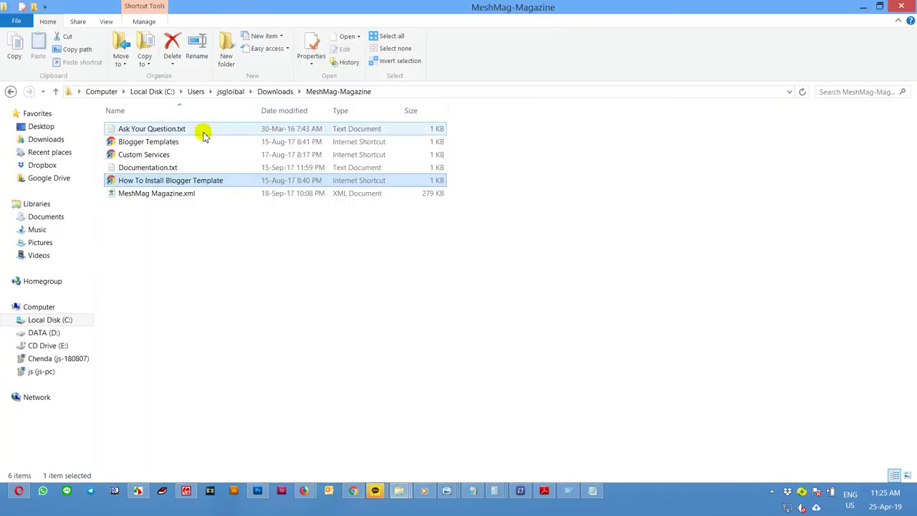
double_click(165, 143)
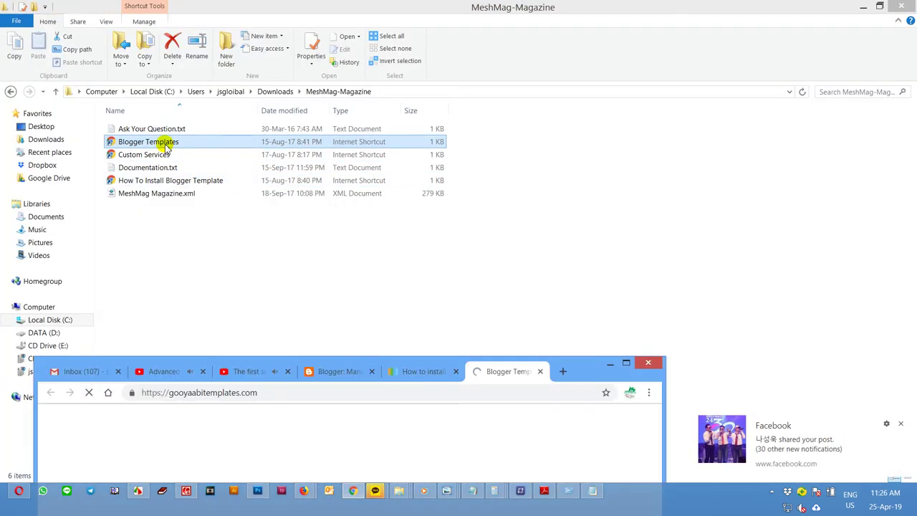
click(625, 365)
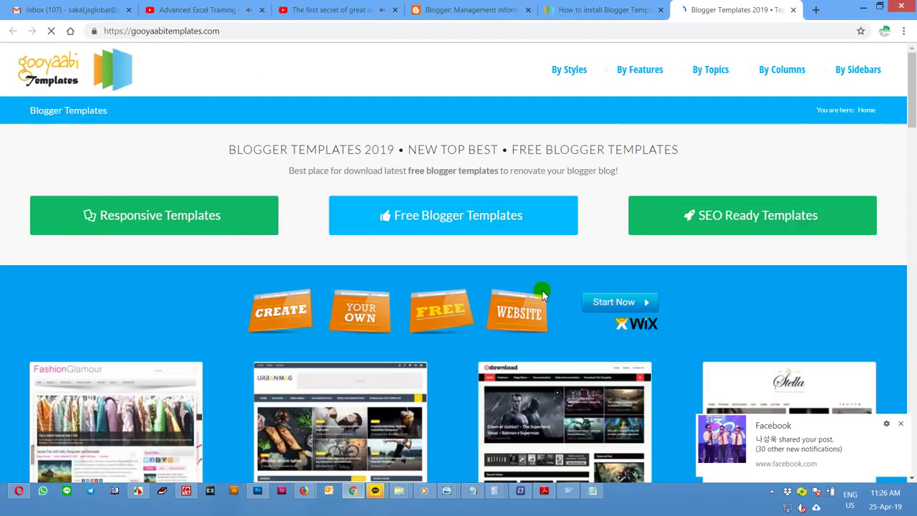
Look over the free template listing on the Gooyaabi Templates home page, and return to the MeshMag-Magazine folder
scroll(541, 292, down, 3)
scroll(542, 294, down, 1)
scroll(542, 293, up, 2)
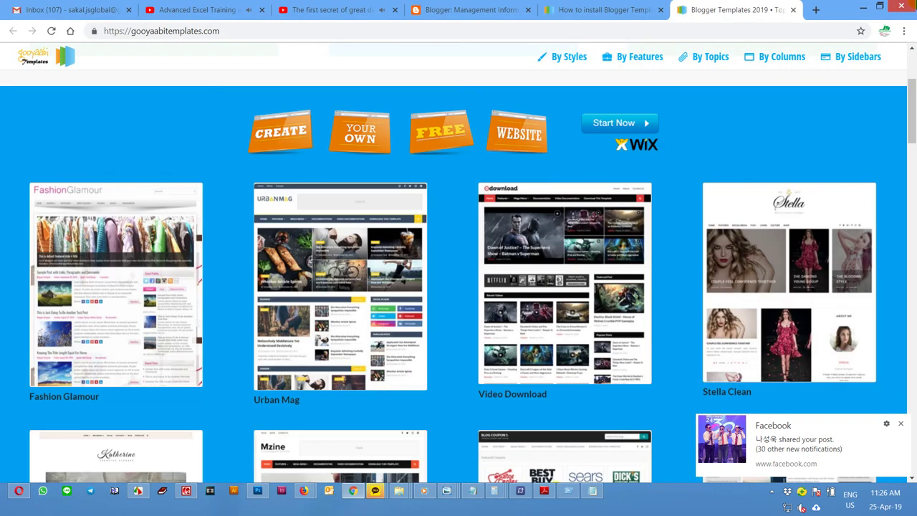
click(818, 10)
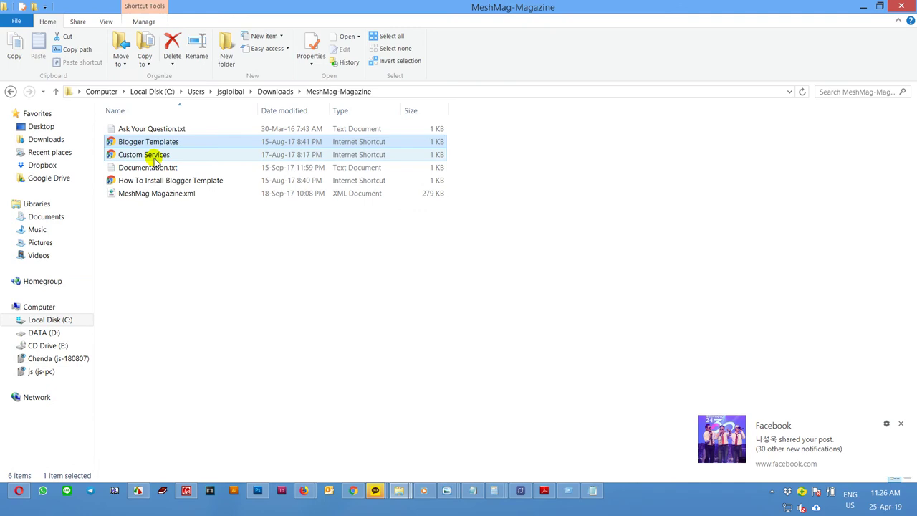
Open the Custom Services web shortcut, look through the Sharda Web Services page, and put the browser away
double_click(153, 154)
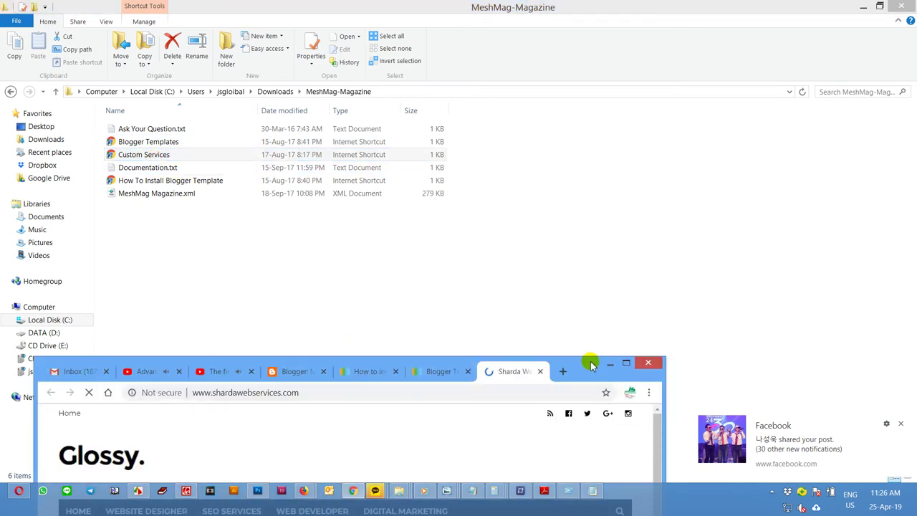
double_click(592, 364)
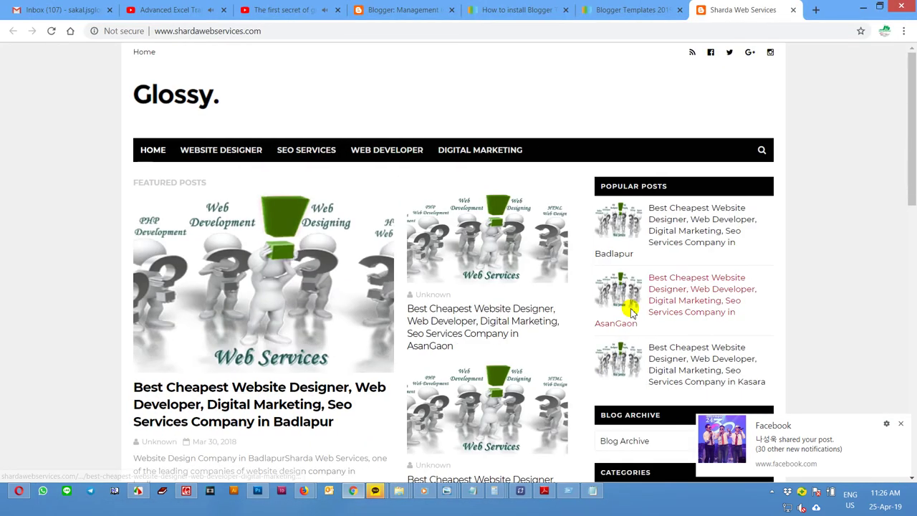
scroll(630, 312, down, 1)
scroll(632, 312, down, 5)
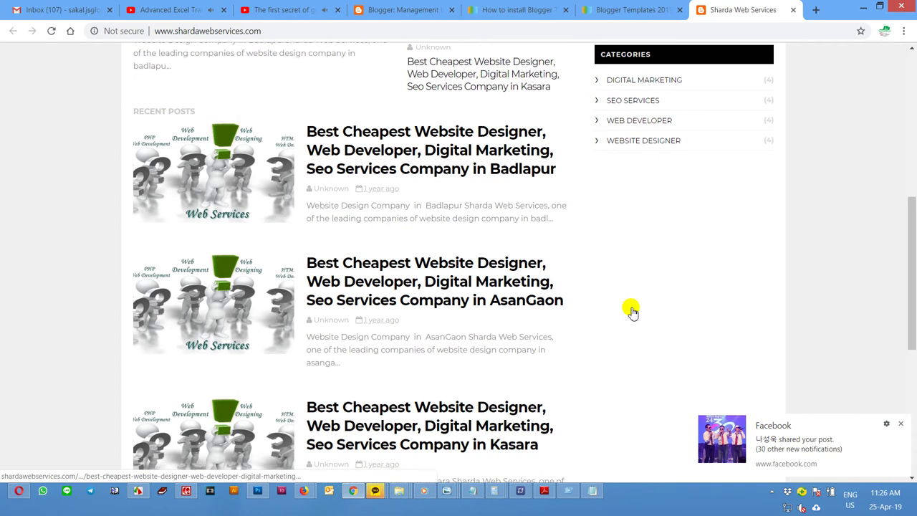
scroll(630, 309, up, 6)
click(860, 8)
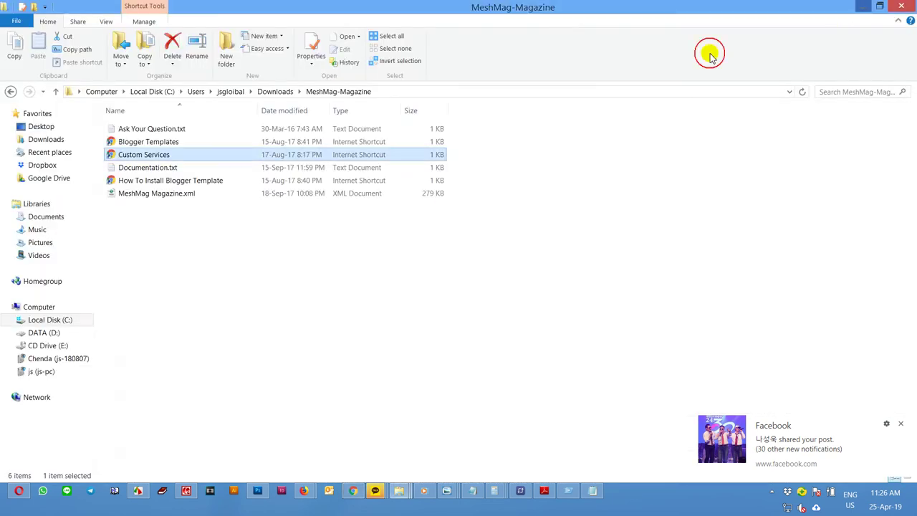
Read the template's Documentation.txt and Ask Your Question.txt files, and put both away
double_click(127, 168)
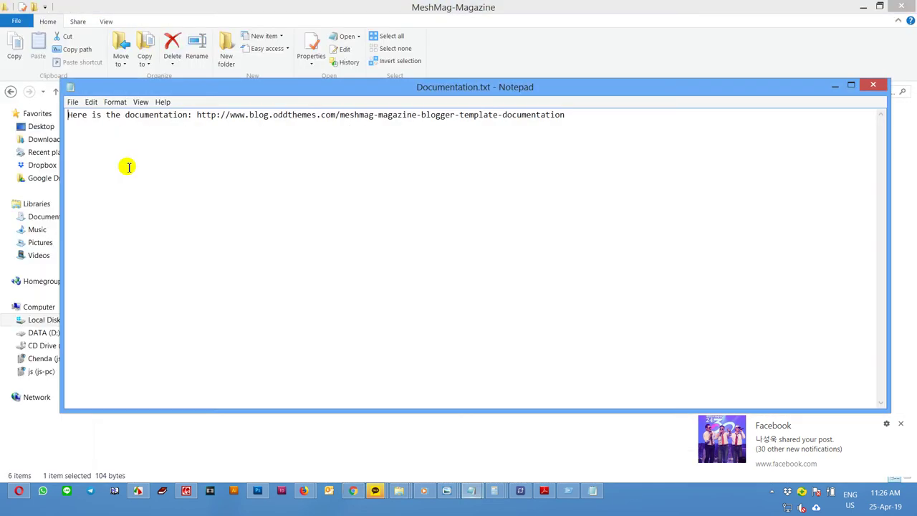
click(838, 86)
double_click(162, 129)
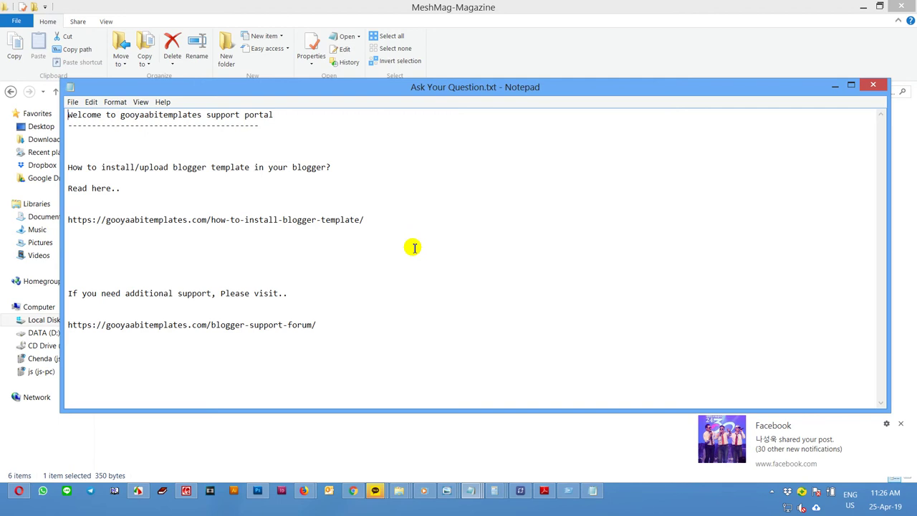
click(873, 85)
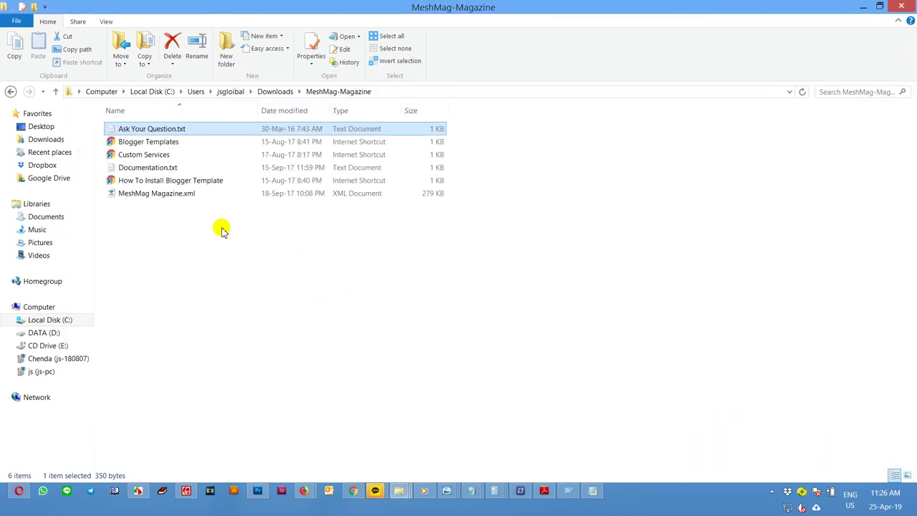
Open MeshMag Magazine.xml from the folder for a quick look, and close its window
click(178, 200)
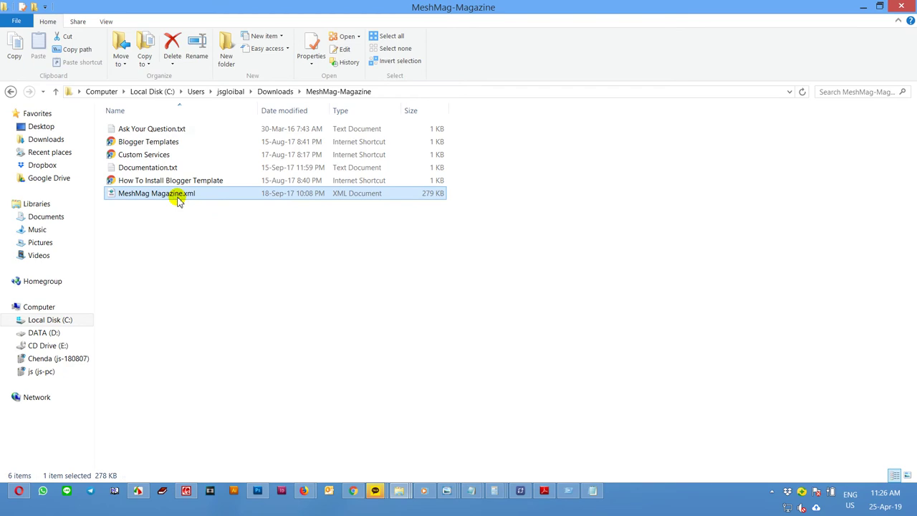
double_click(177, 200)
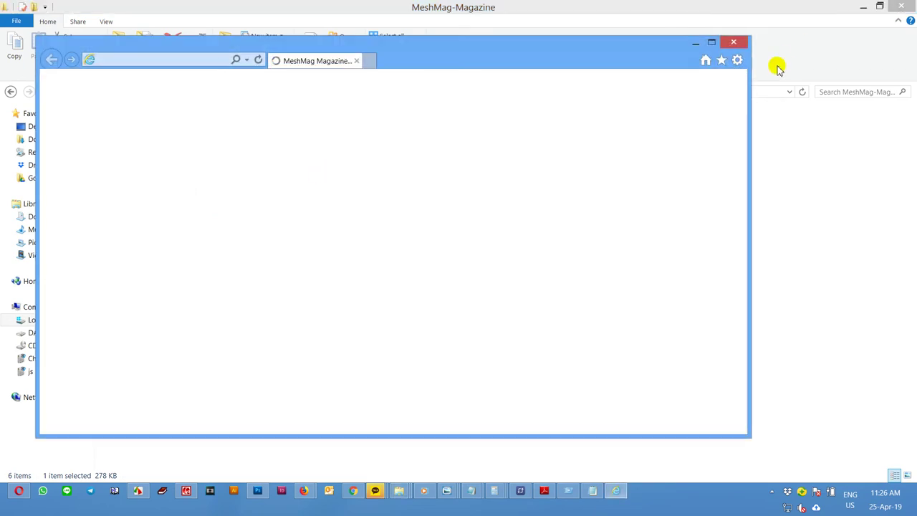
click(734, 43)
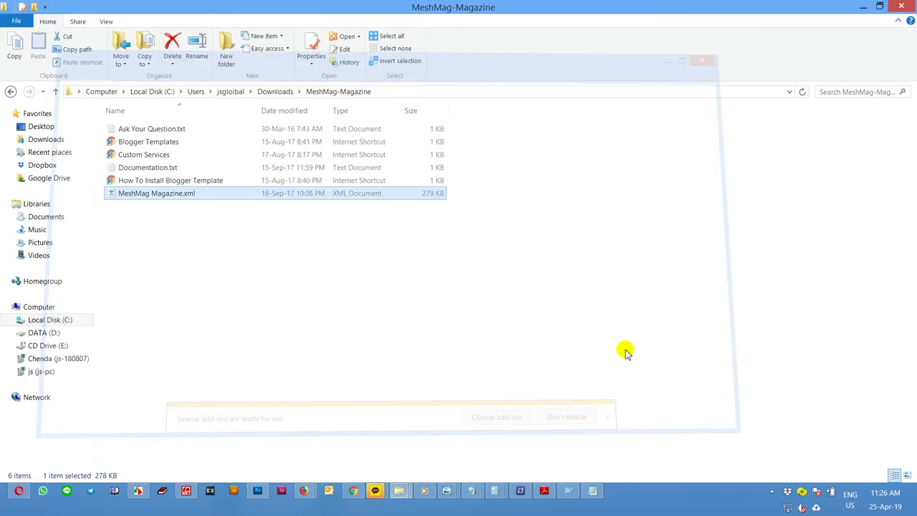
Switch to the Firefox window with the blog's Blogger Layout page
click(350, 492)
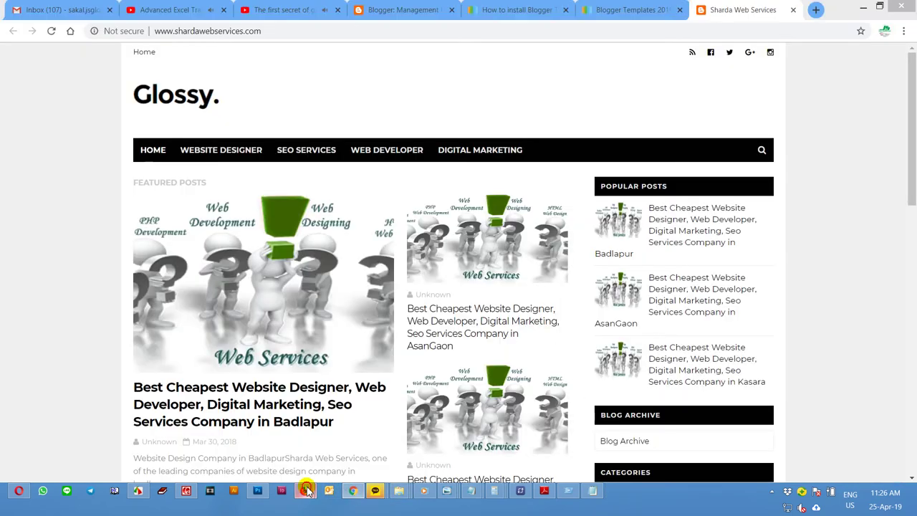
mouse_move(306, 490)
click(283, 468)
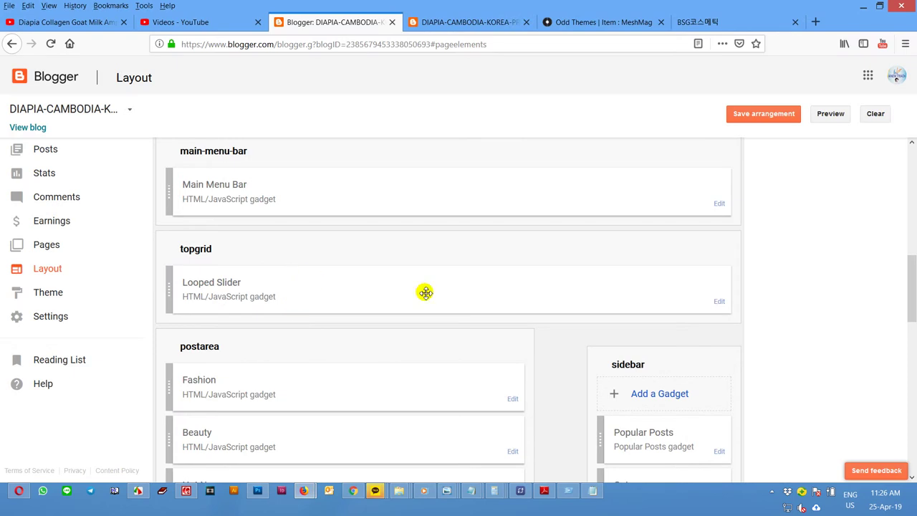
Try entering Looped Slider as the topgrid Looped Slider gadget's content, save the gadget and arrangement, and reload the live blog
click(719, 301)
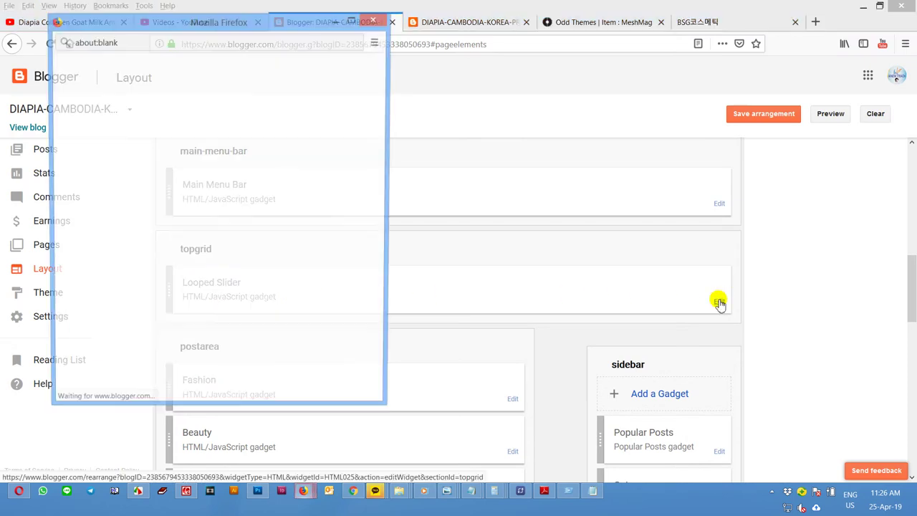
drag(163, 153, 39, 151)
click(141, 285)
text(Looped Slider)
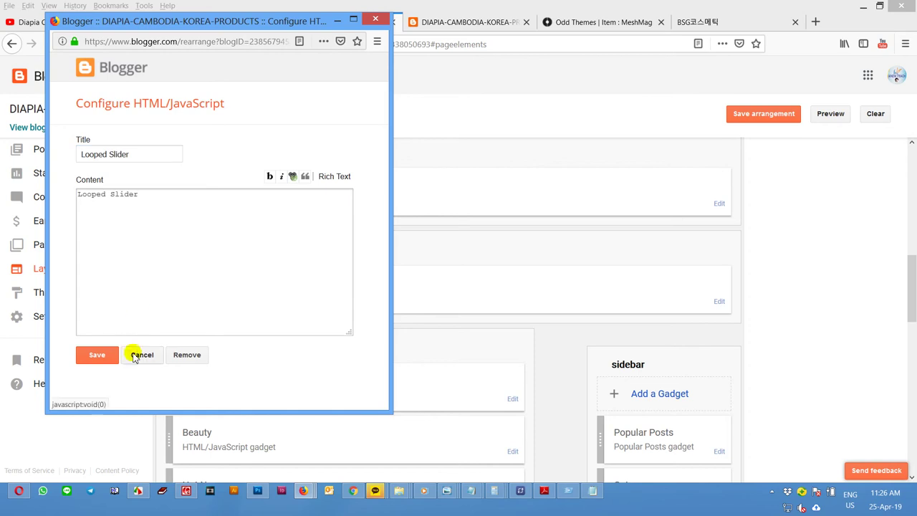
click(110, 357)
click(745, 115)
click(481, 22)
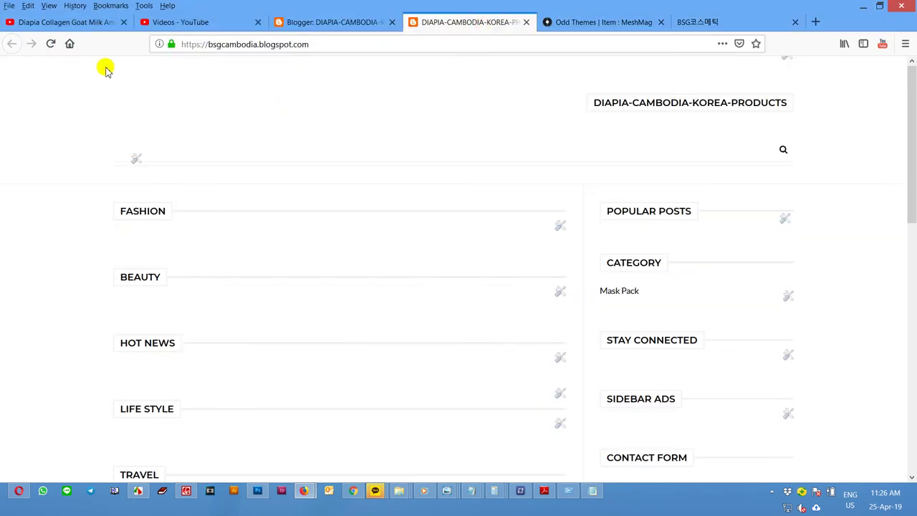
click(48, 44)
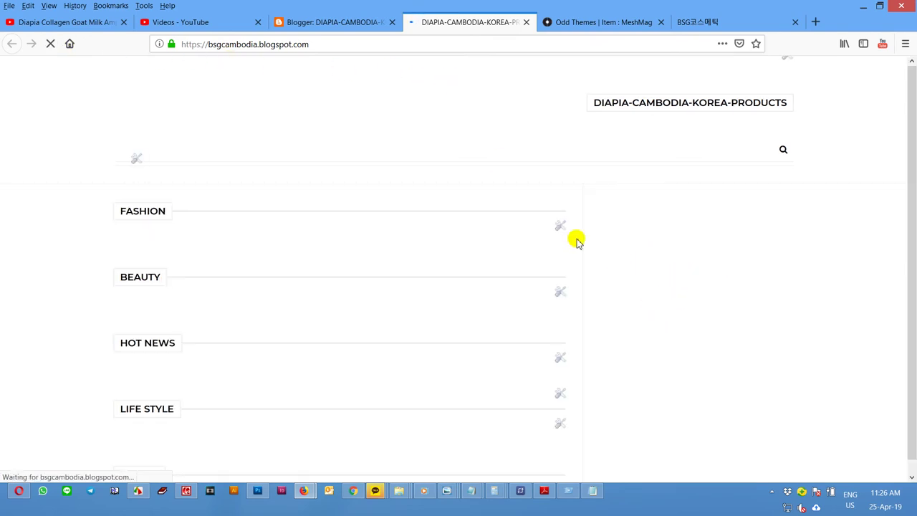
Copy the Mask Pack label from the live blog's Category list, make it the Looped Slider gadget's content, and save the arrangement
drag(649, 289, 607, 298)
key(ctrl+c)
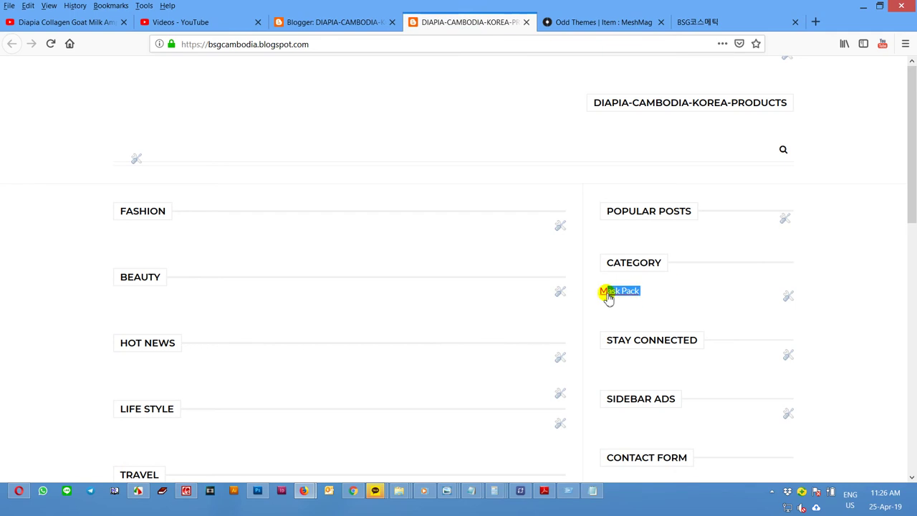
click(315, 23)
click(719, 301)
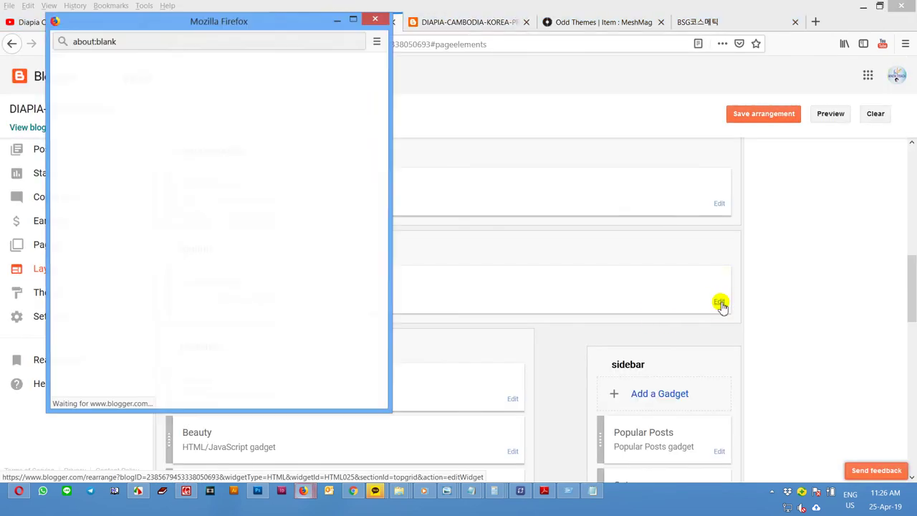
click(167, 191)
key(ctrl+a)
key(ctrl+v)
click(99, 355)
click(766, 116)
Reload the live blog and examine the slider area above the post sections
click(430, 23)
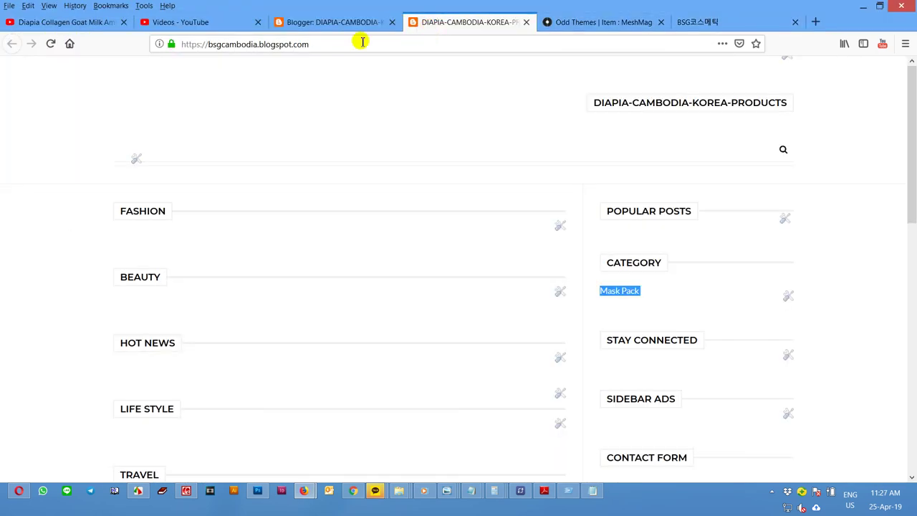
click(47, 44)
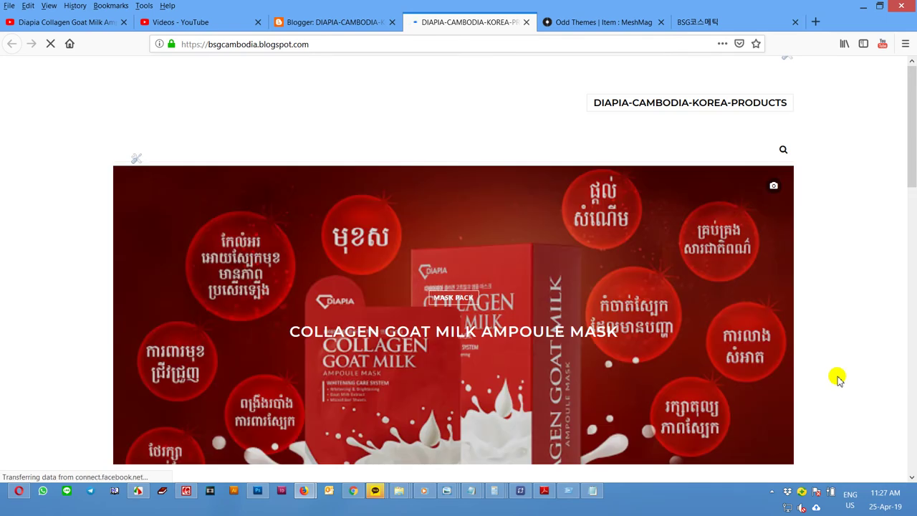
scroll(837, 380, down, 3)
scroll(835, 365, up, 2)
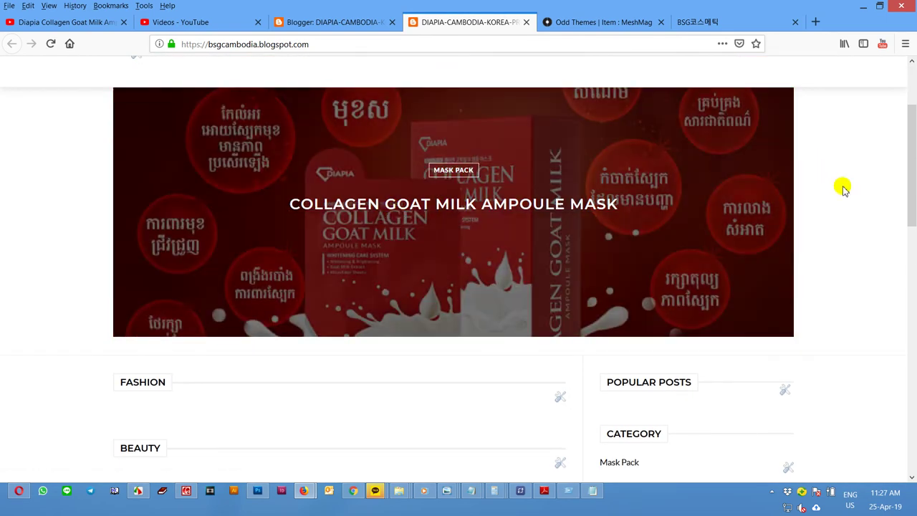
scroll(851, 257, up, 2)
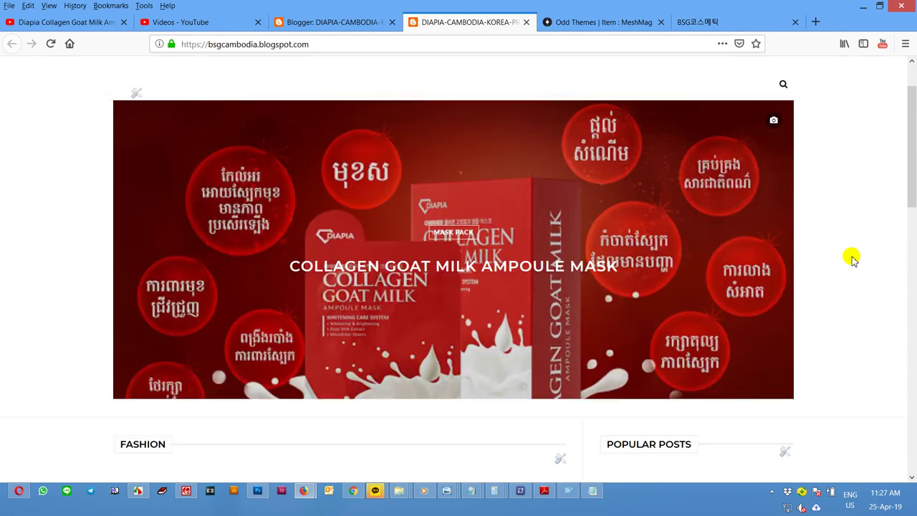
Set both the title and content of the postarea's Fashion gadget to Mask Pack, and save the gadget and arrangement
click(325, 22)
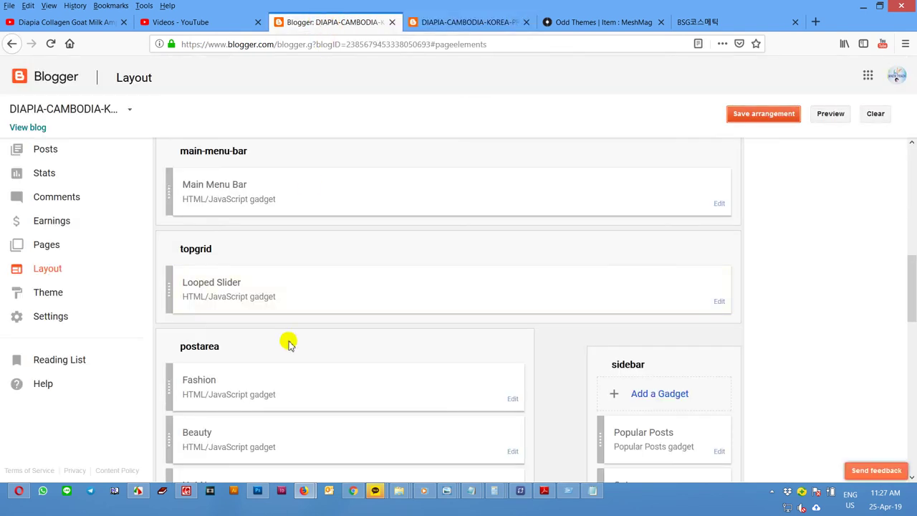
click(513, 399)
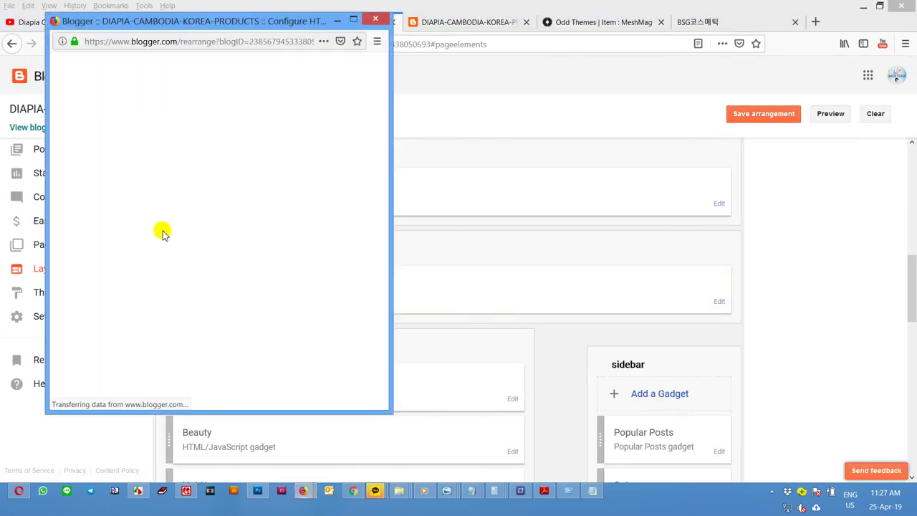
click(165, 213)
double_click(135, 156)
key(ctrl+v)
click(183, 215)
click(96, 356)
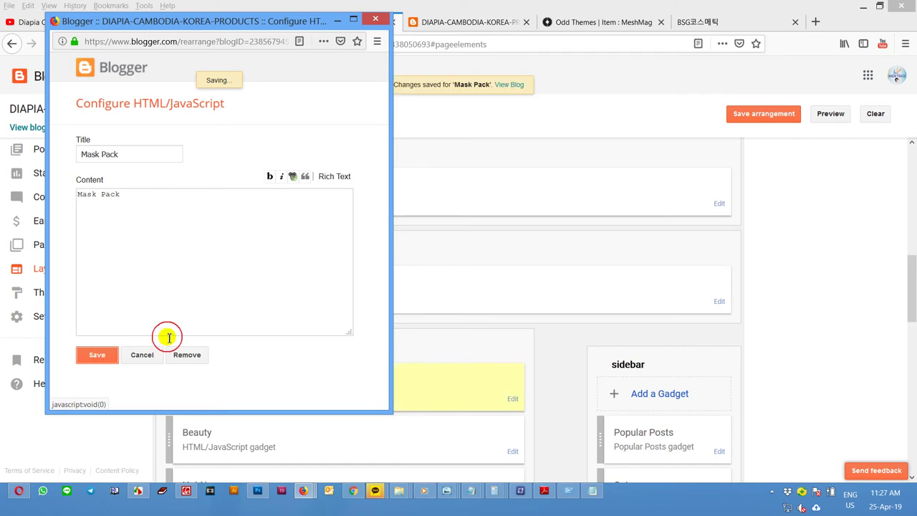
click(758, 114)
Reload the live blog to check the first post section, and return to the Blogger Layout page
click(463, 22)
click(53, 49)
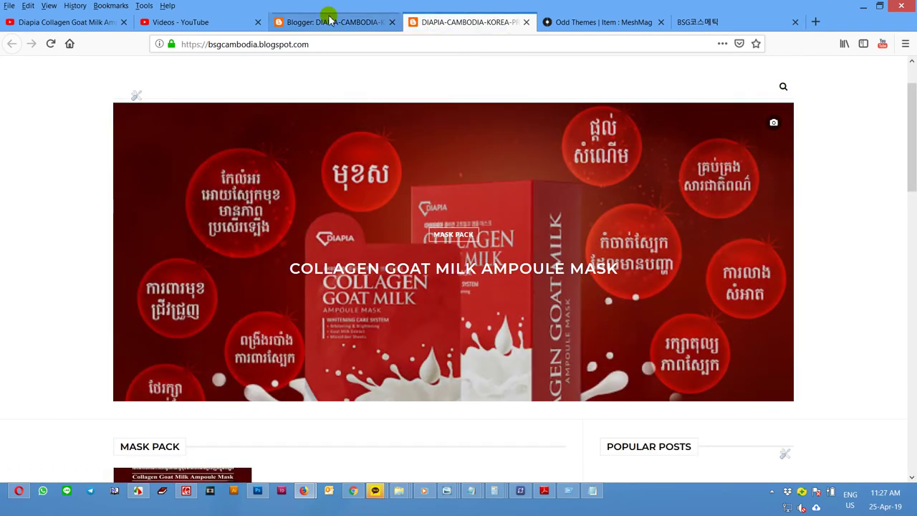
click(179, 23)
click(339, 29)
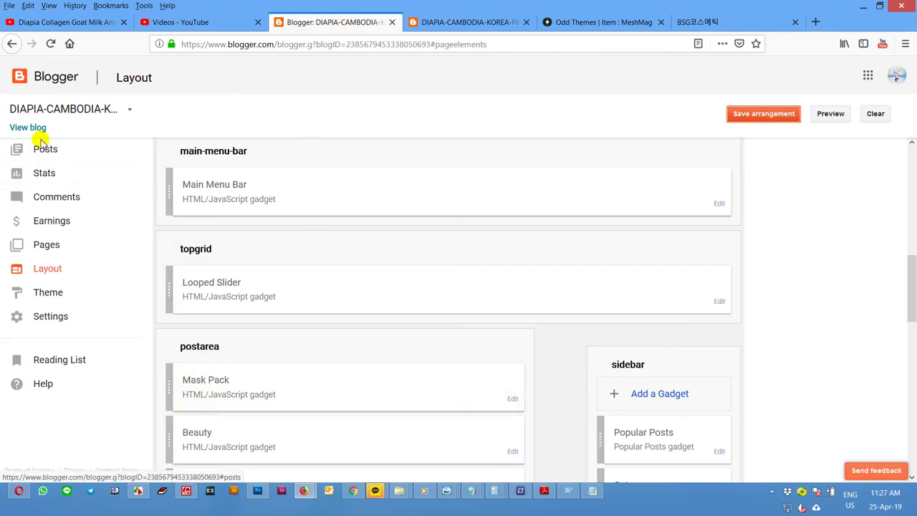
Open the blog's Posts page in a new tab and start a new post
middle_click(60, 151)
click(441, 23)
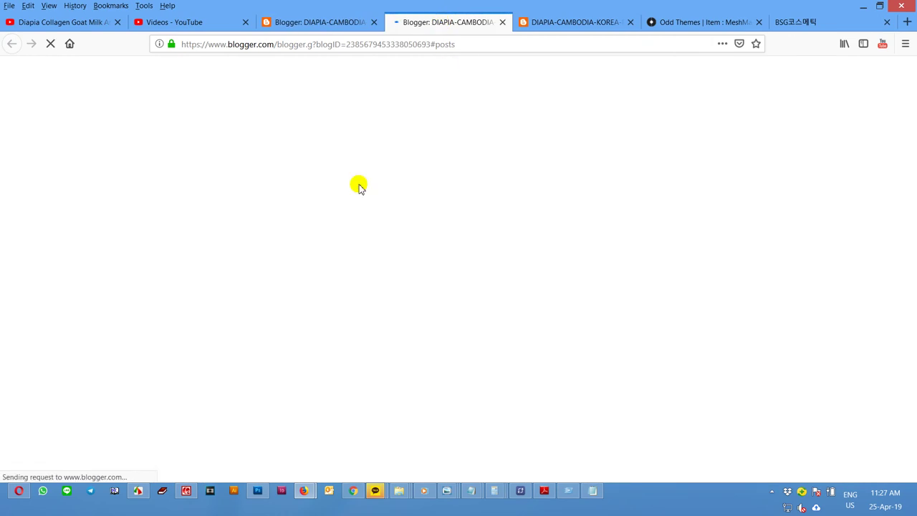
click(175, 114)
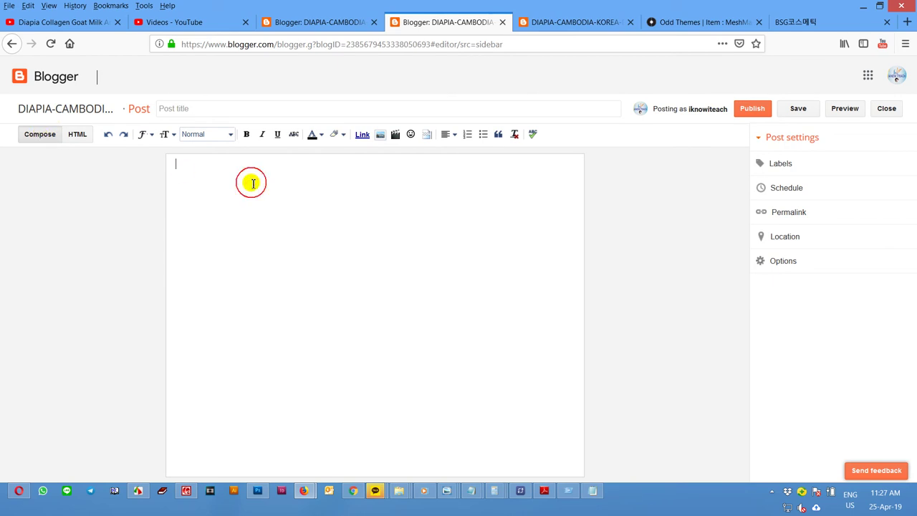
Insert Diapia Ha Aqua Shining Mask - Part 1.jpg from Draft-Document's BSG PHOTO folder into the post, copying the image's file name along the way
click(380, 134)
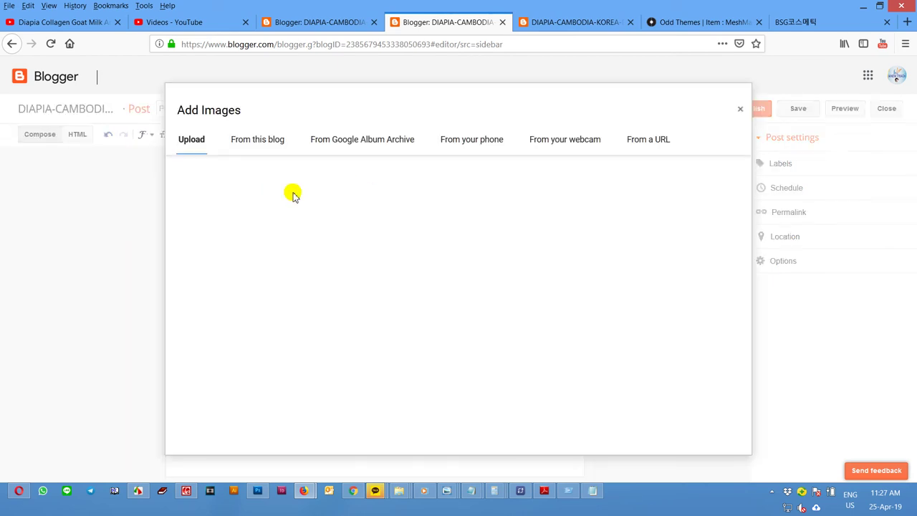
click(198, 172)
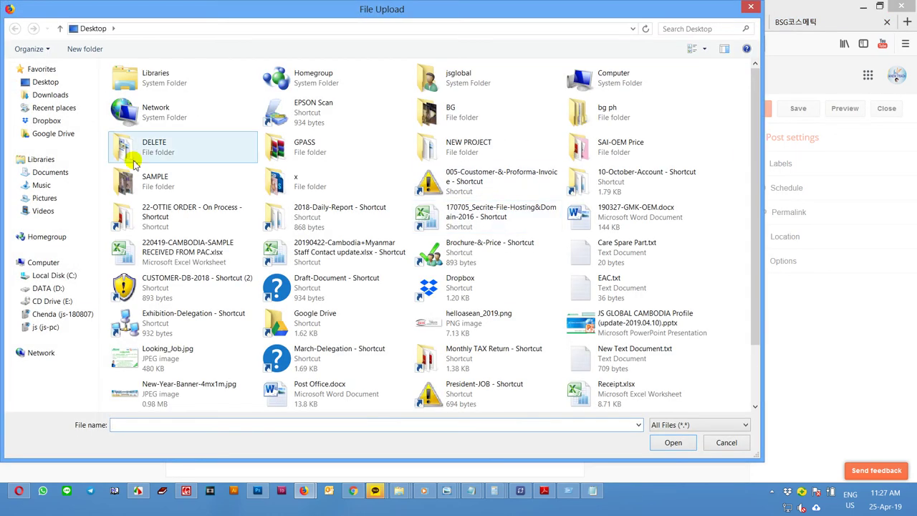
double_click(283, 299)
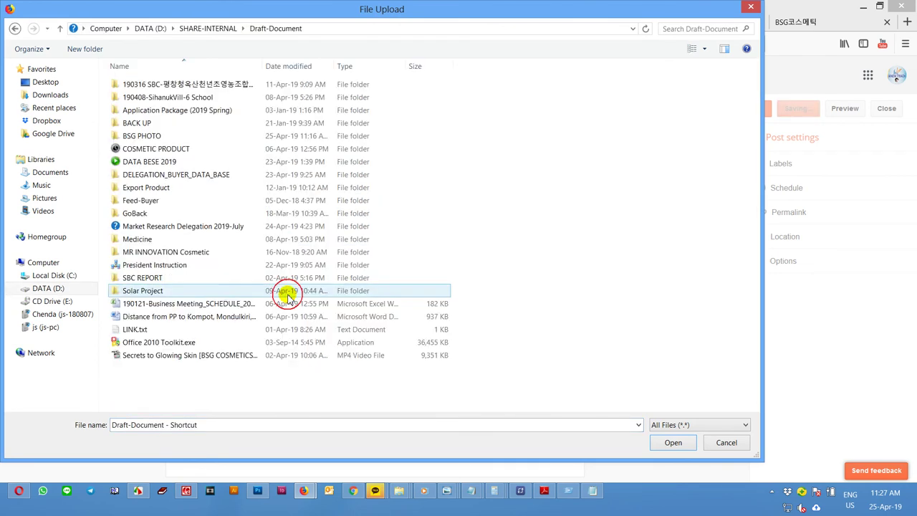
double_click(129, 136)
click(594, 136)
click(594, 152)
key(ctrl+c)
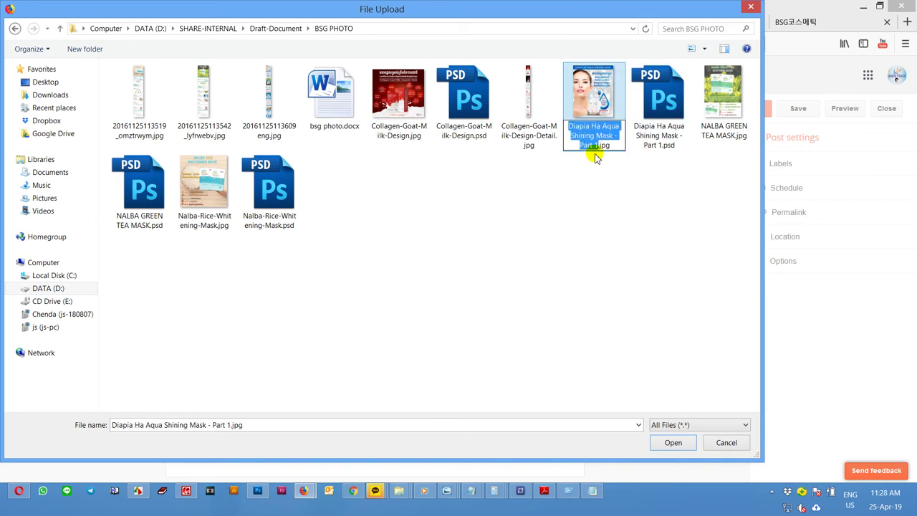
click(671, 444)
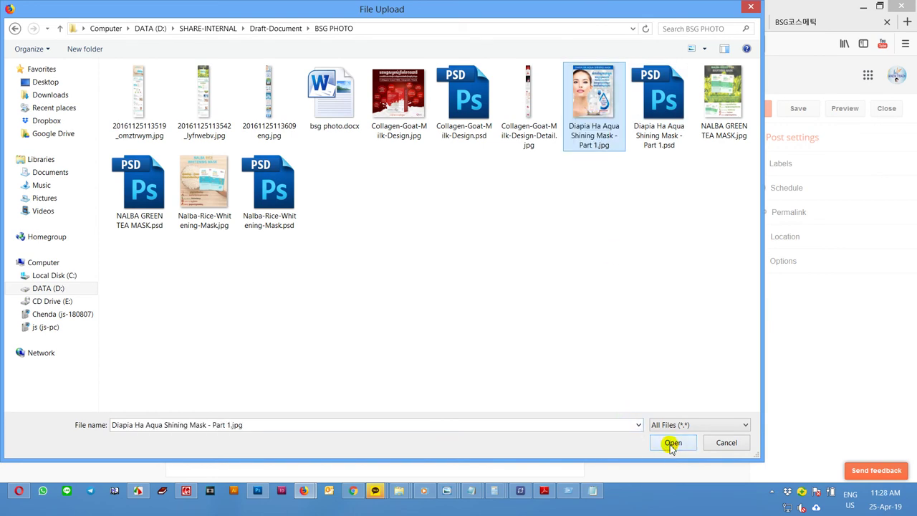
click(672, 444)
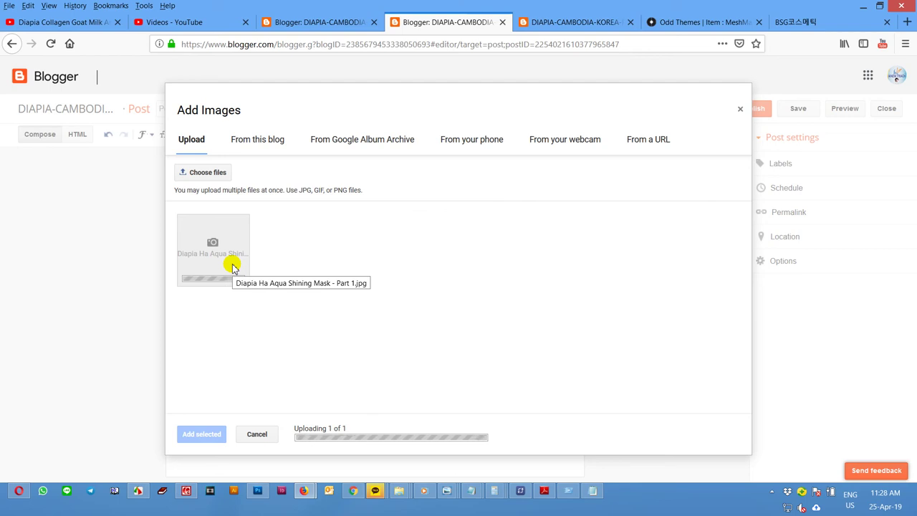
click(197, 434)
Display the Diapia Ha Aqua Shining Mask image at its original size in the post
click(358, 238)
click(384, 359)
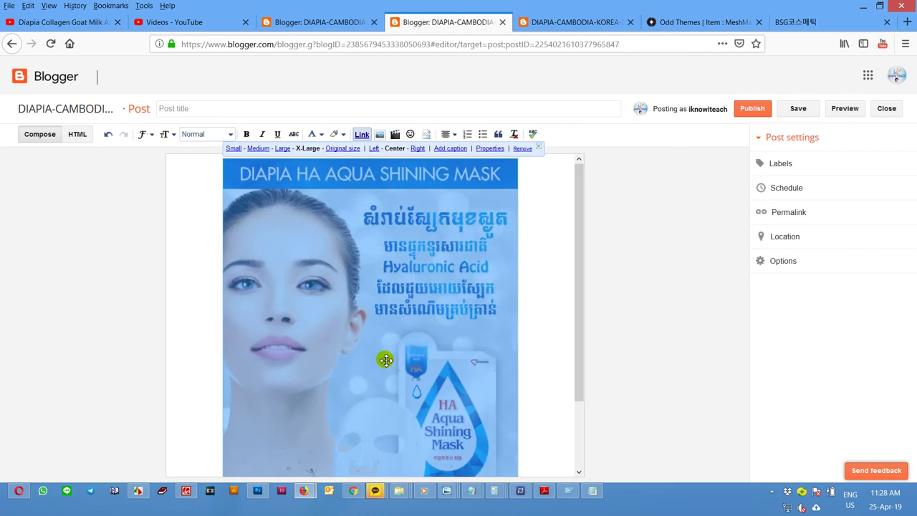
click(341, 148)
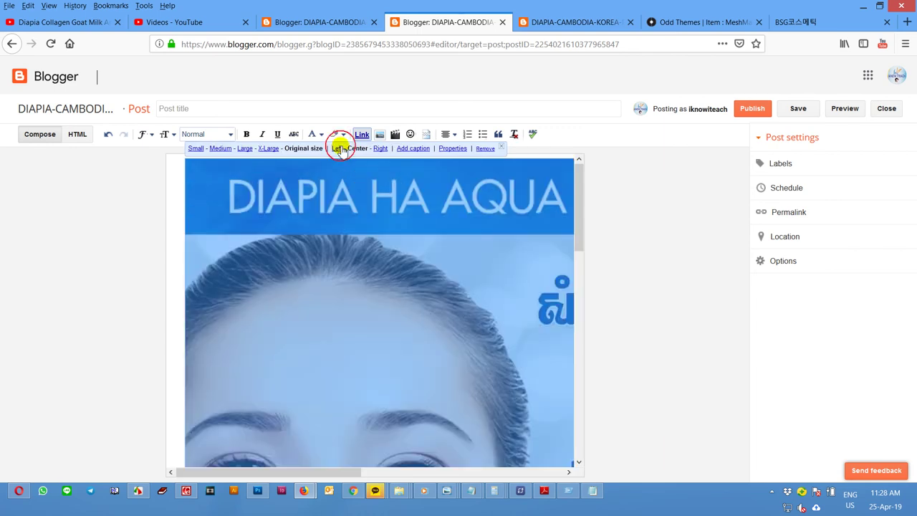
Title the post Diapia Ha Aqua Shining Mask using the copied file name without its part number
click(217, 114)
key(ctrl+v)
drag(265, 109, 320, 115)
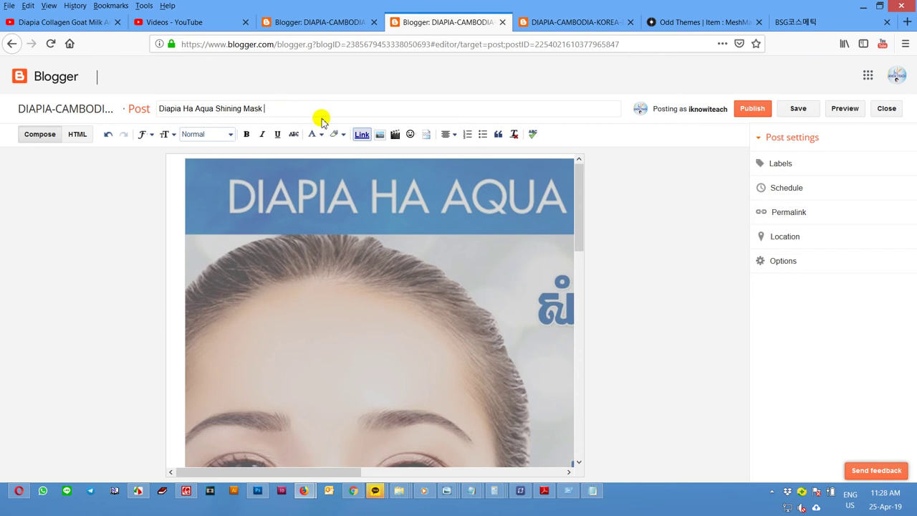
Assign the Mask Pack label to the Diapia Ha Aqua Shining Mask post and publish it
click(786, 168)
click(795, 242)
click(791, 244)
click(750, 113)
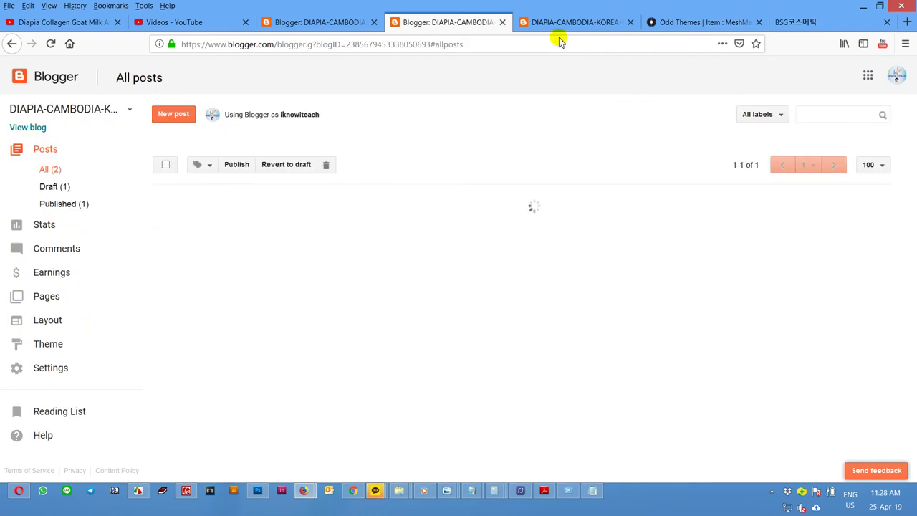
Reload the live blog to check the slider and the Mask Pack section, and return to the Blogger posts list
click(547, 26)
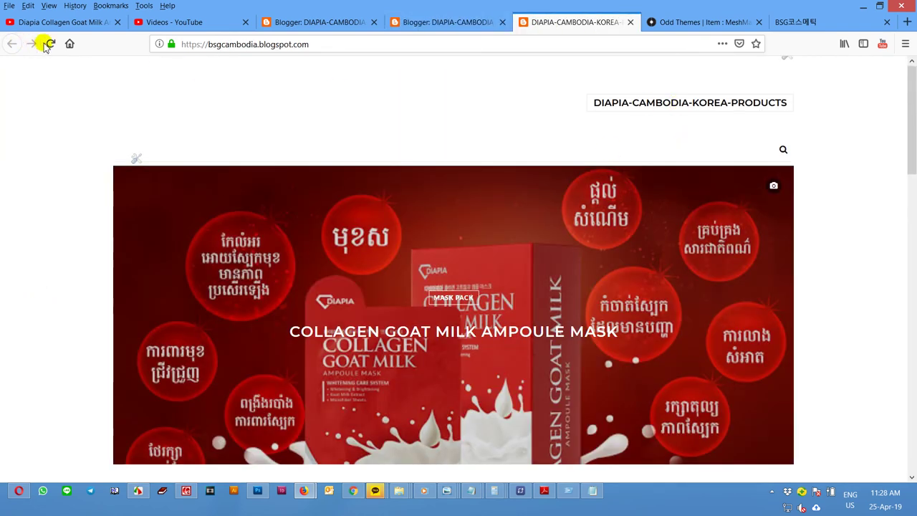
click(47, 44)
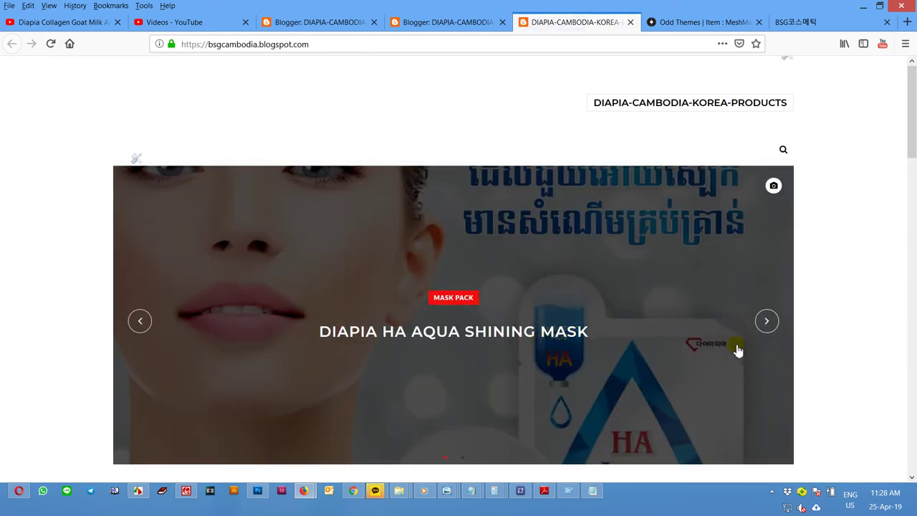
scroll(914, 296, down, 2)
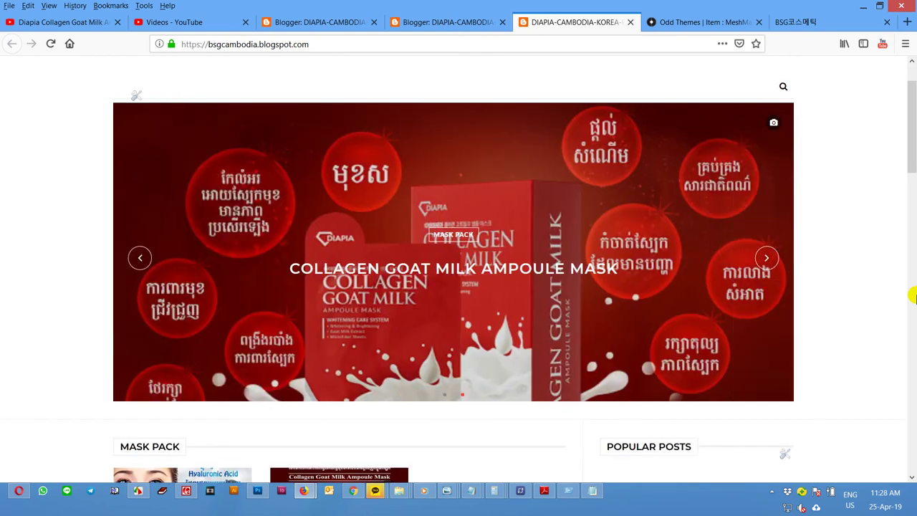
click(276, 23)
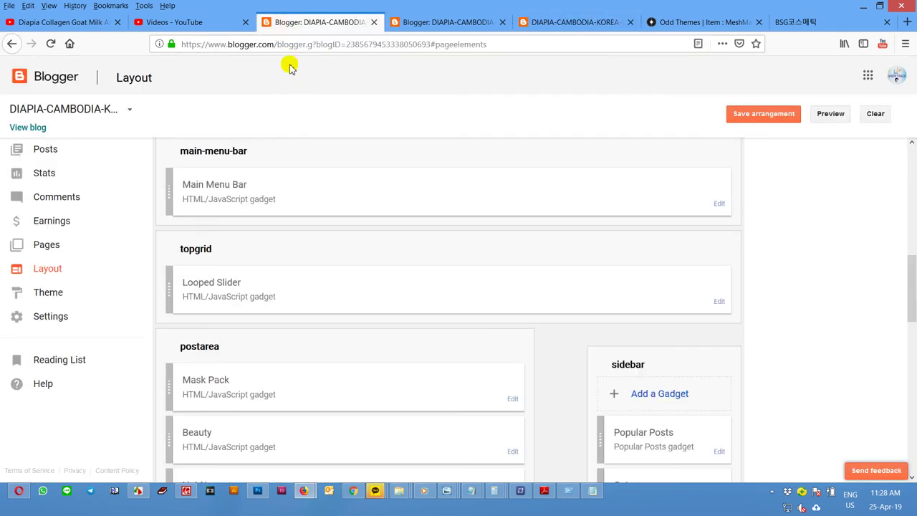
click(452, 27)
Start a new post and insert the image NALBA GREEN TEA MASK.jpg from the BSG PHOTO folder
click(165, 121)
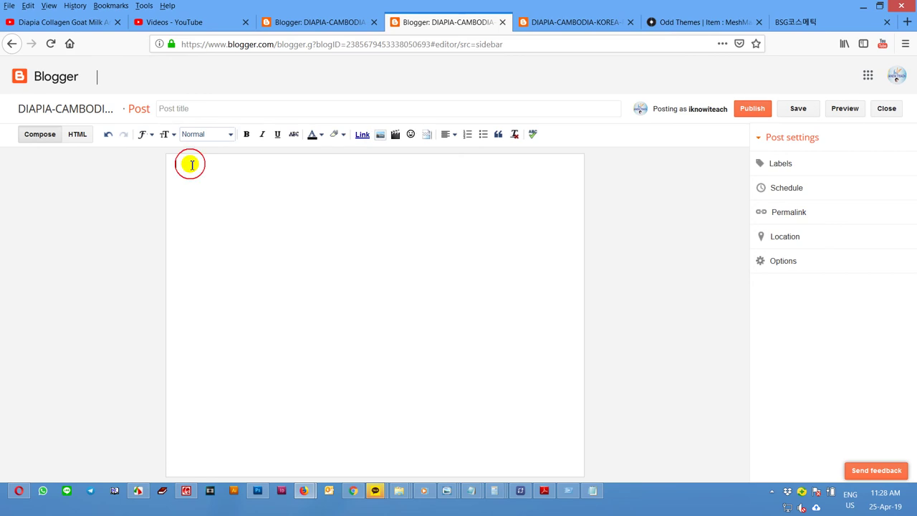
click(380, 134)
click(197, 171)
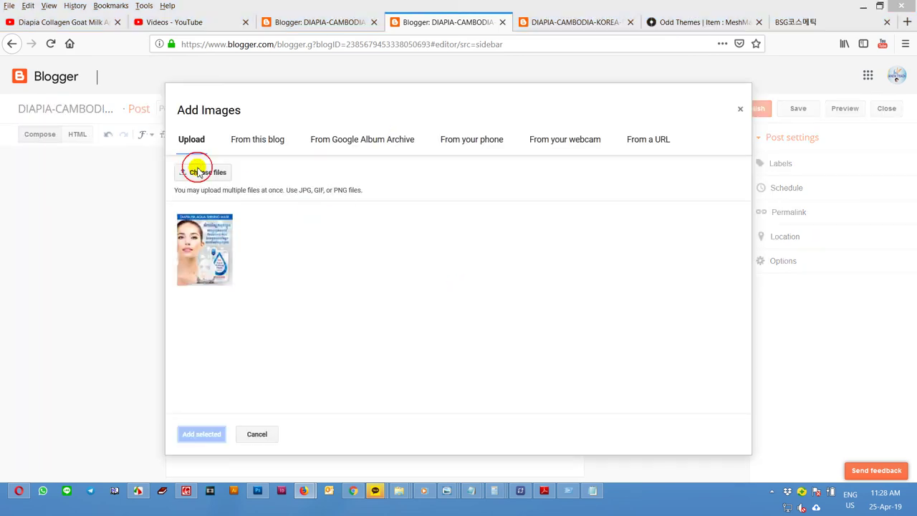
click(738, 136)
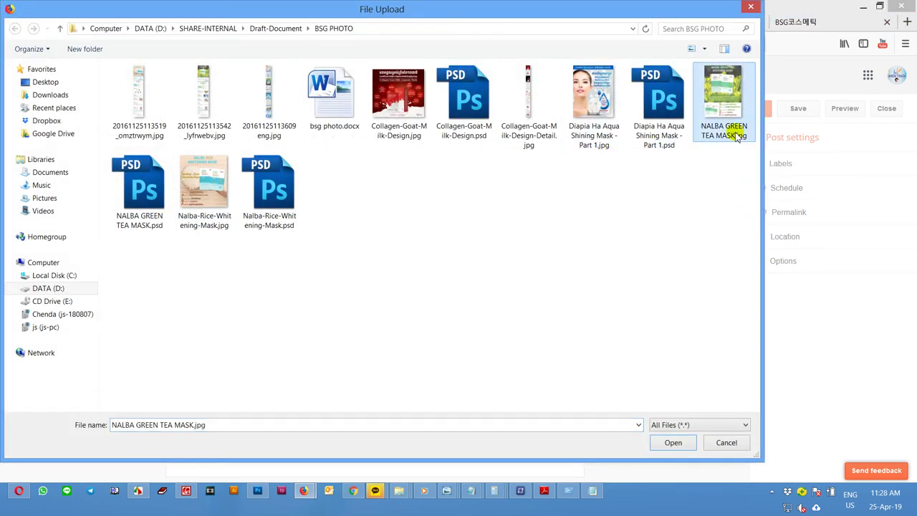
drag(737, 137, 735, 108)
click(686, 442)
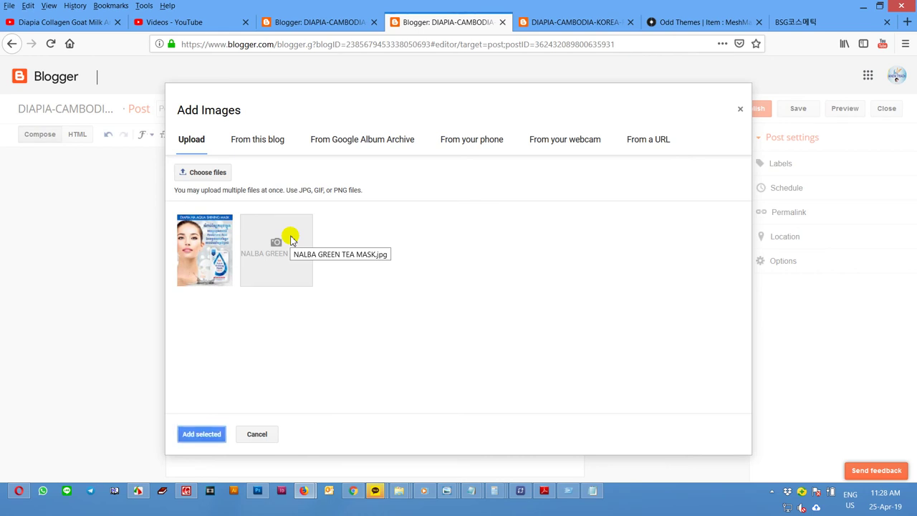
click(201, 434)
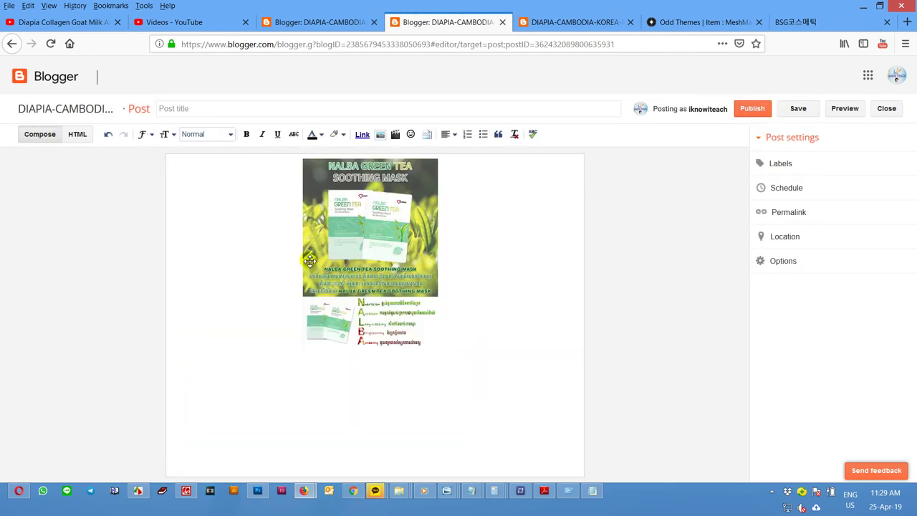
Display the Nalba green tea mask image at its original size in the post
click(338, 270)
click(393, 357)
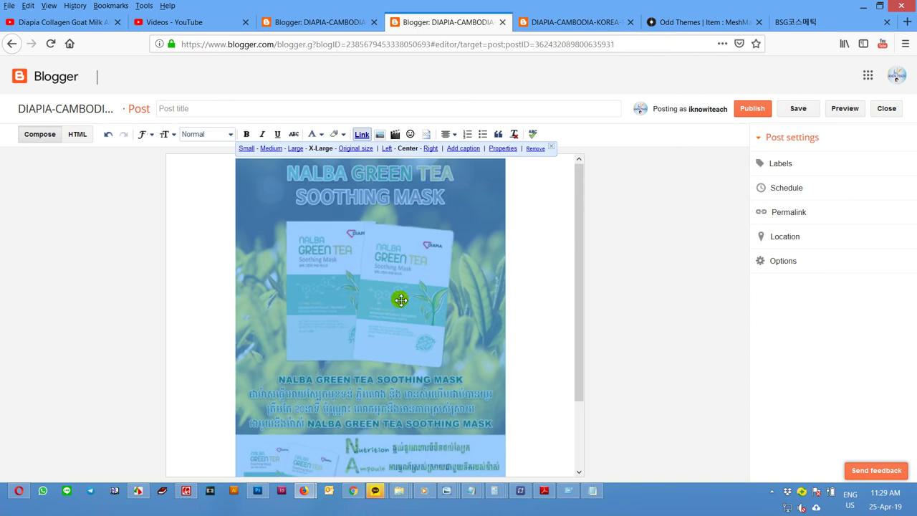
click(367, 149)
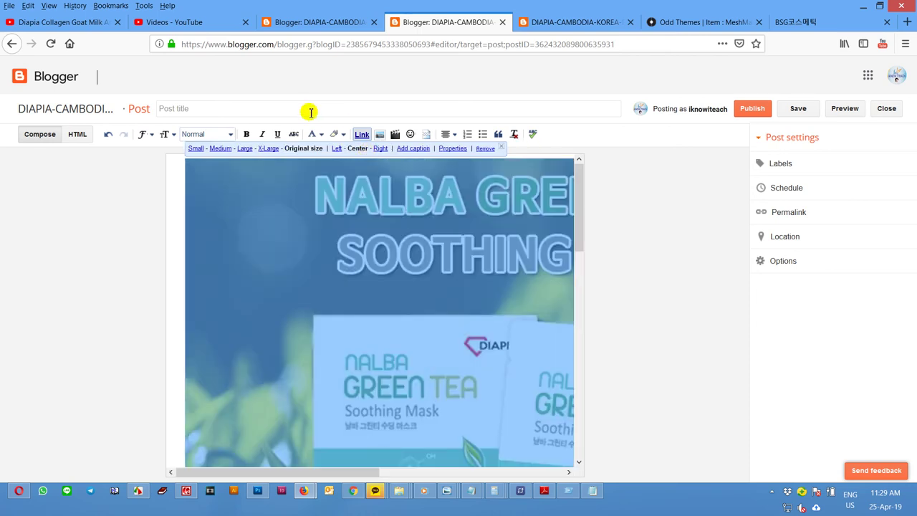
Title the post NALBA GREEN TEA MASK, assign the Mask Pack label, and publish it
click(311, 112)
click(808, 163)
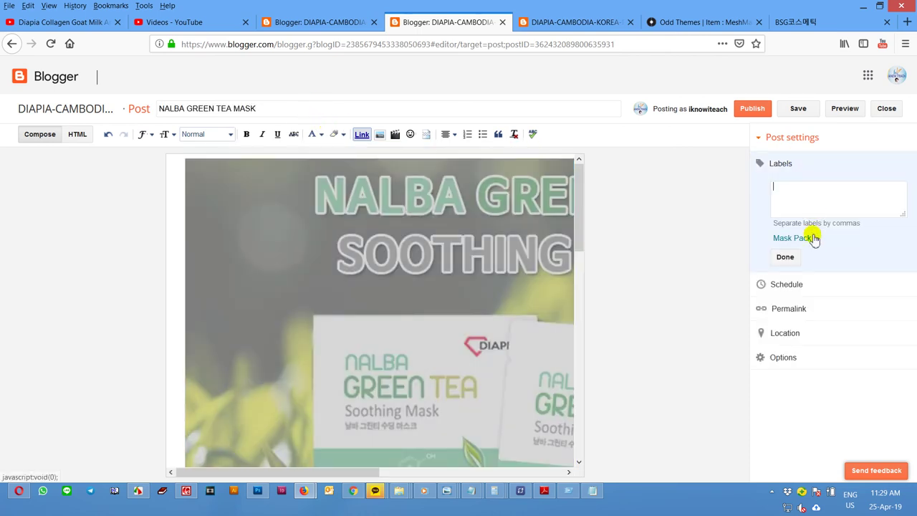
click(791, 237)
click(783, 256)
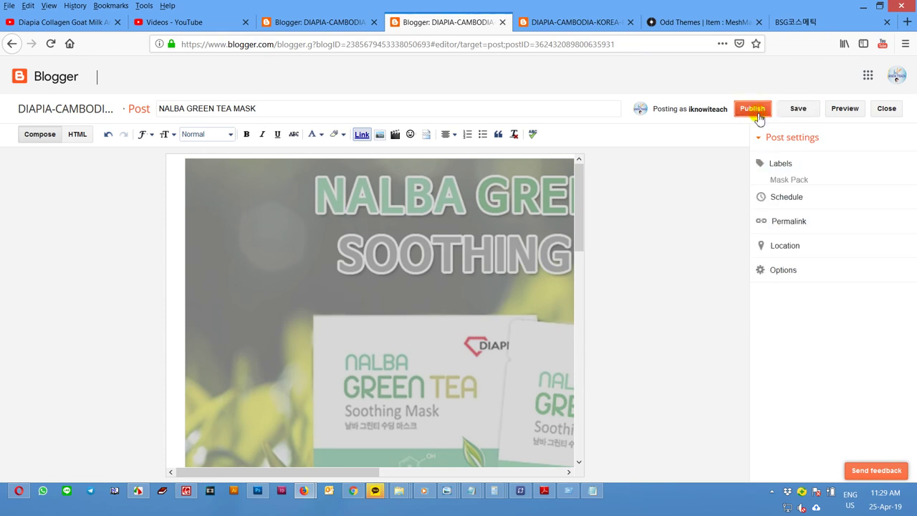
click(752, 108)
Reload the live blog to check the posts in the Mask Pack section, and return to the Blogger posts list
click(559, 21)
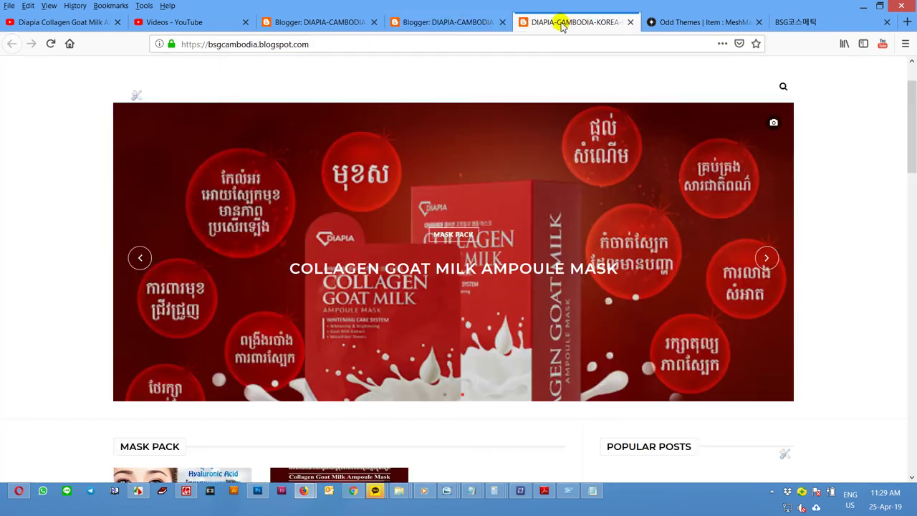
click(51, 44)
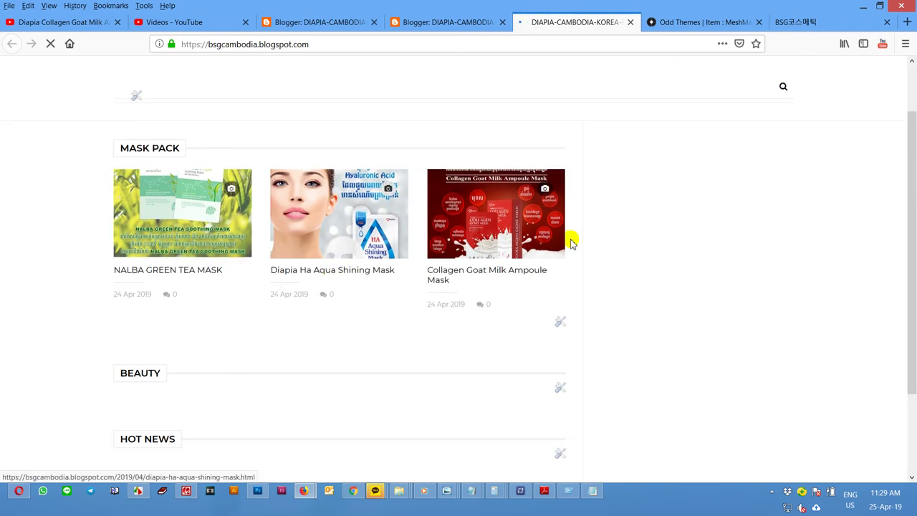
click(423, 19)
Start another new post and upload the image Nalba-Rice-Whitening-Mask.jpg from the BSG PHOTO folder
click(174, 117)
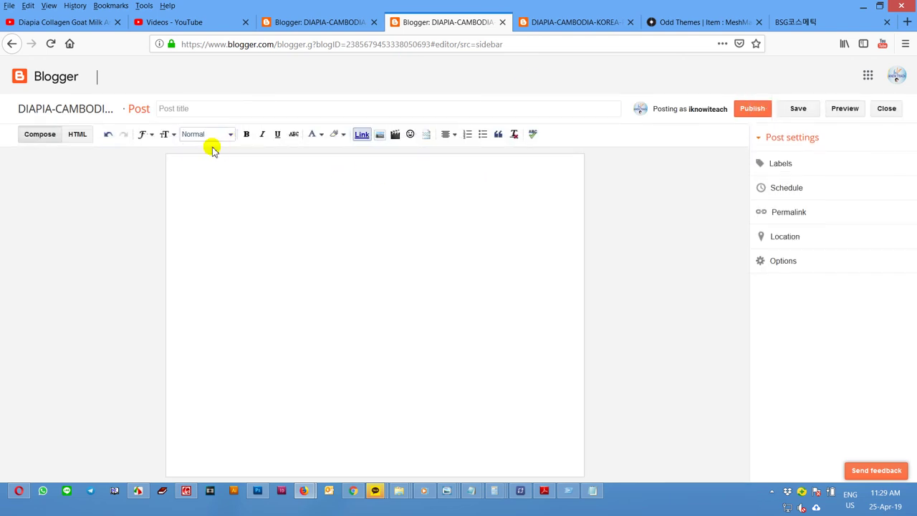
click(278, 183)
click(380, 135)
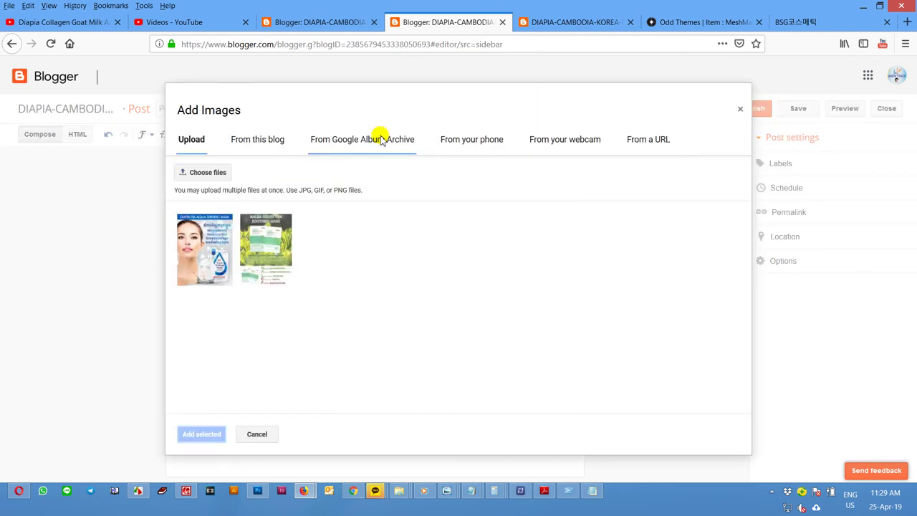
click(194, 172)
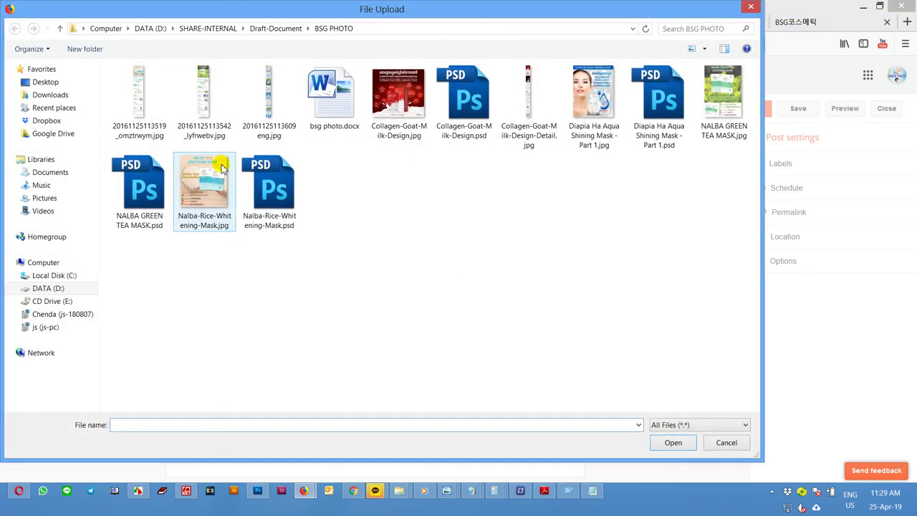
click(202, 188)
click(201, 199)
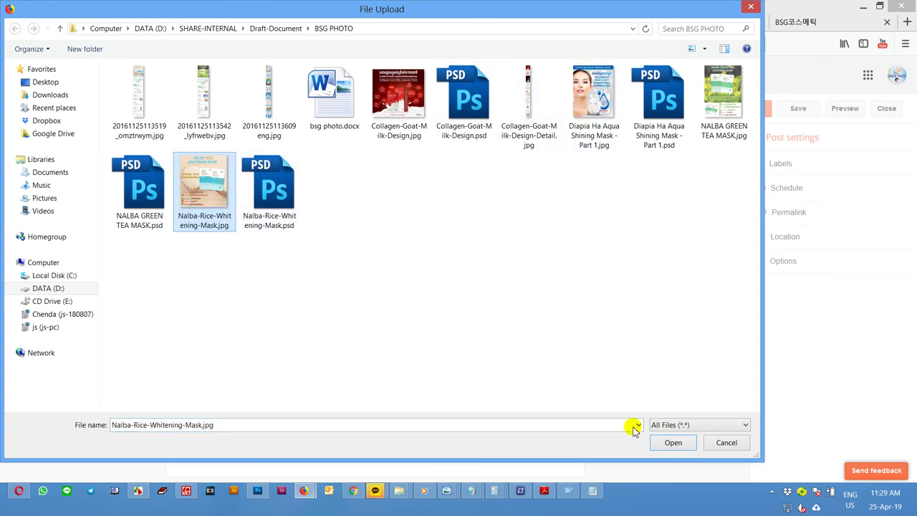
click(663, 440)
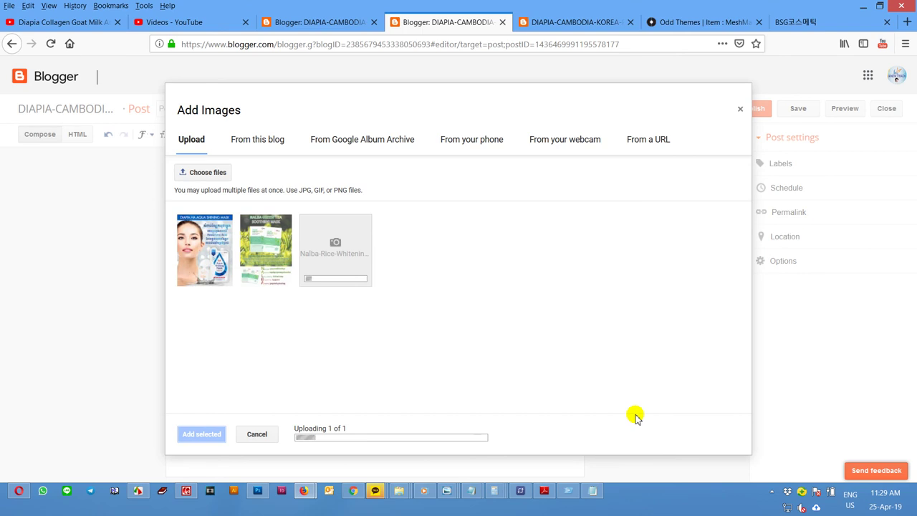